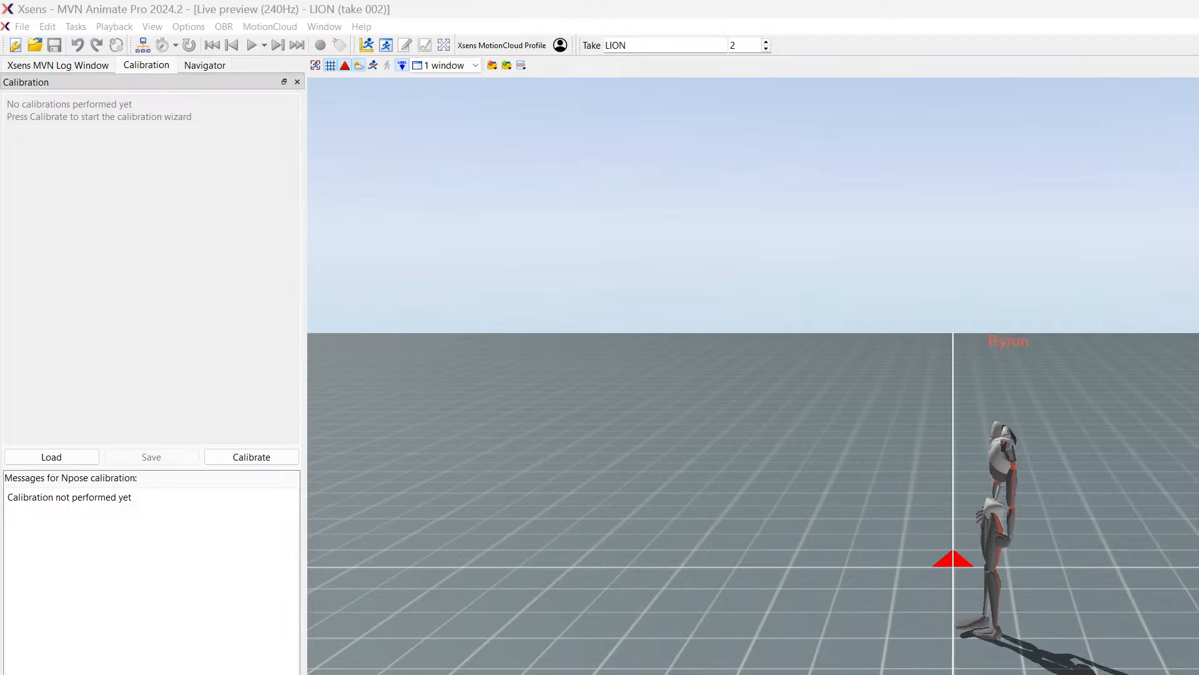
Step: Run a self-performed N-pose calibration with 3 seconds to find the start position and audio cues only
{"action": "left_click_drag", "start_coordinate": [664, 674], "coordinate": [554, 65]}
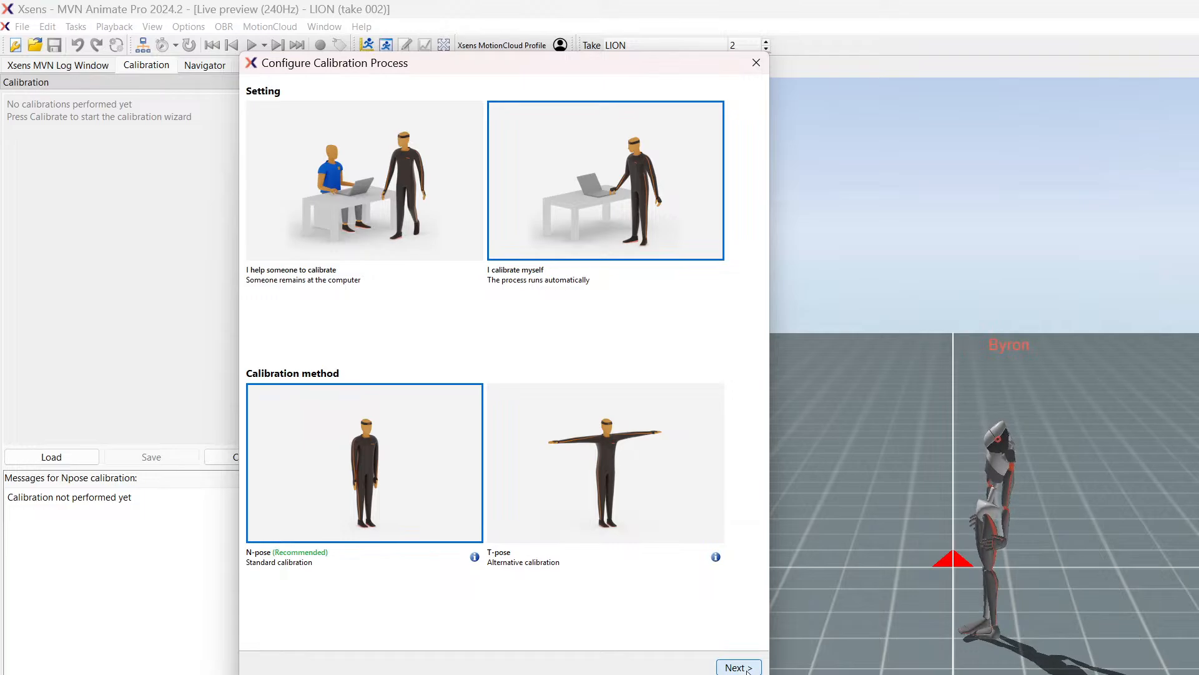
{"action": "left_click", "coordinate": [737, 667]}
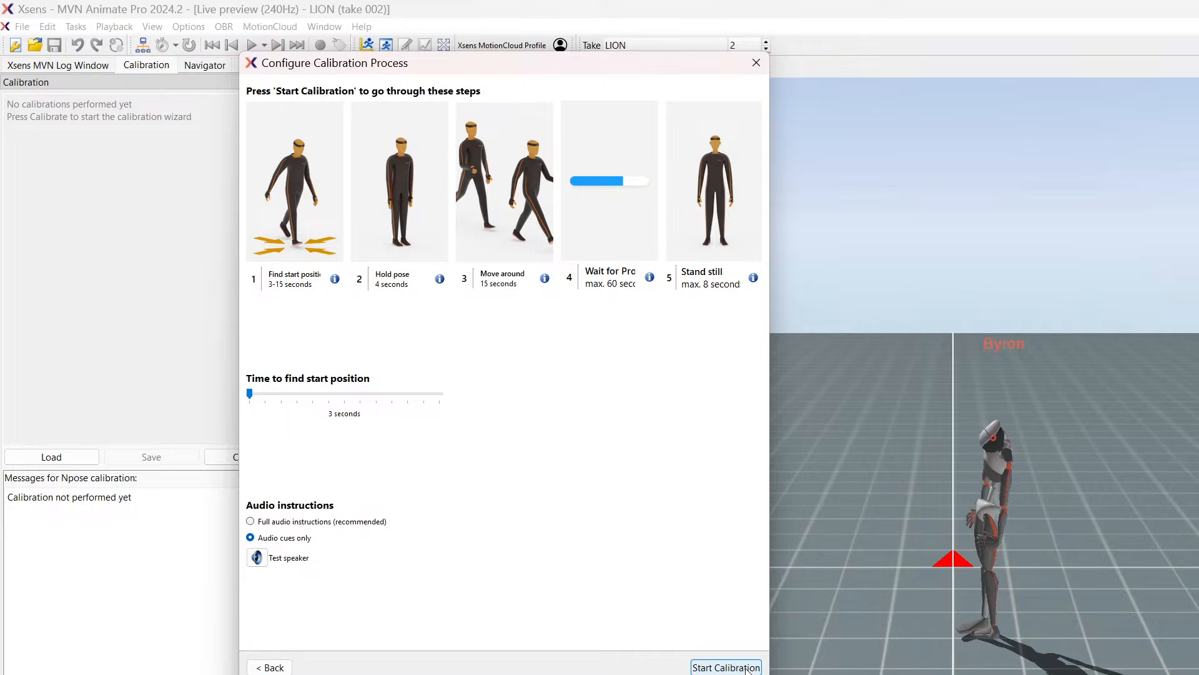
{"action": "left_click", "coordinate": [726, 667]}
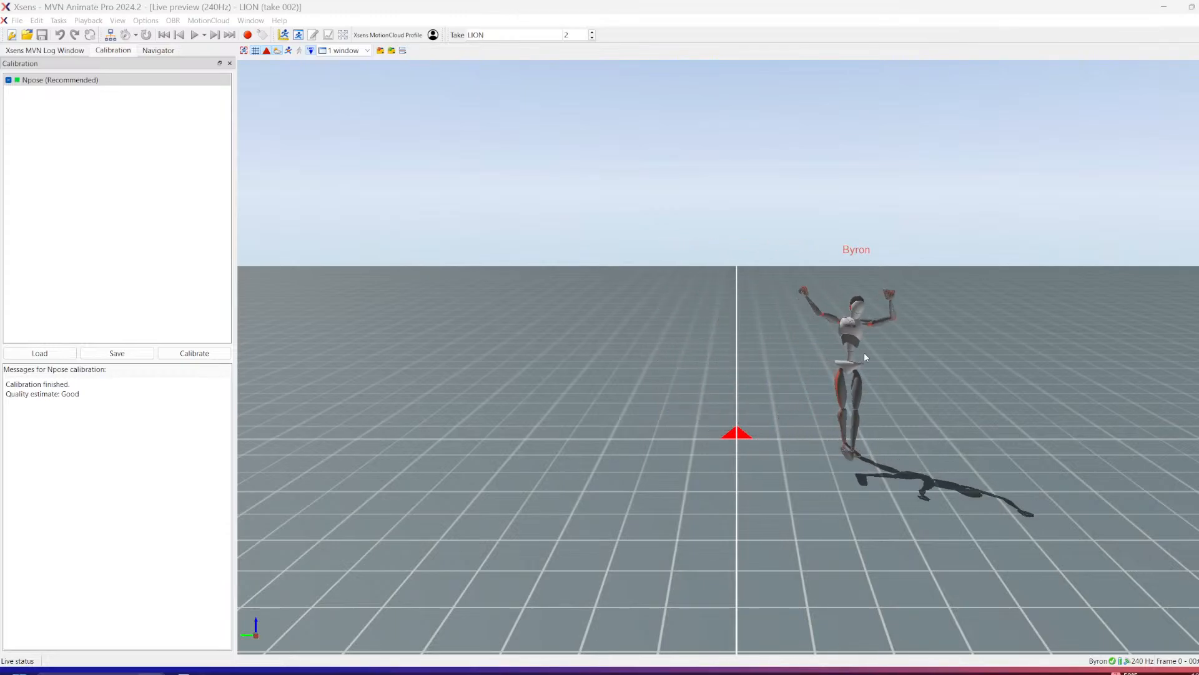
Step: Examine the calibrated avatar's live movement up close from several angles
{"action": "scroll", "coordinate": [815, 284], "scroll_direction": "up", "scroll_amount": 2}
{"action": "scroll", "coordinate": [822, 285], "scroll_direction": "up", "scroll_amount": 5}
{"action": "mouse_move", "coordinate": [826, 282]}
{"action": "left_mouse_down"}
{"action": "mouse_move", "coordinate": [819, 268]}
{"action": "mouse_move", "coordinate": [857, 269]}
{"action": "mouse_move", "coordinate": [800, 269]}
{"action": "left_mouse_up"}
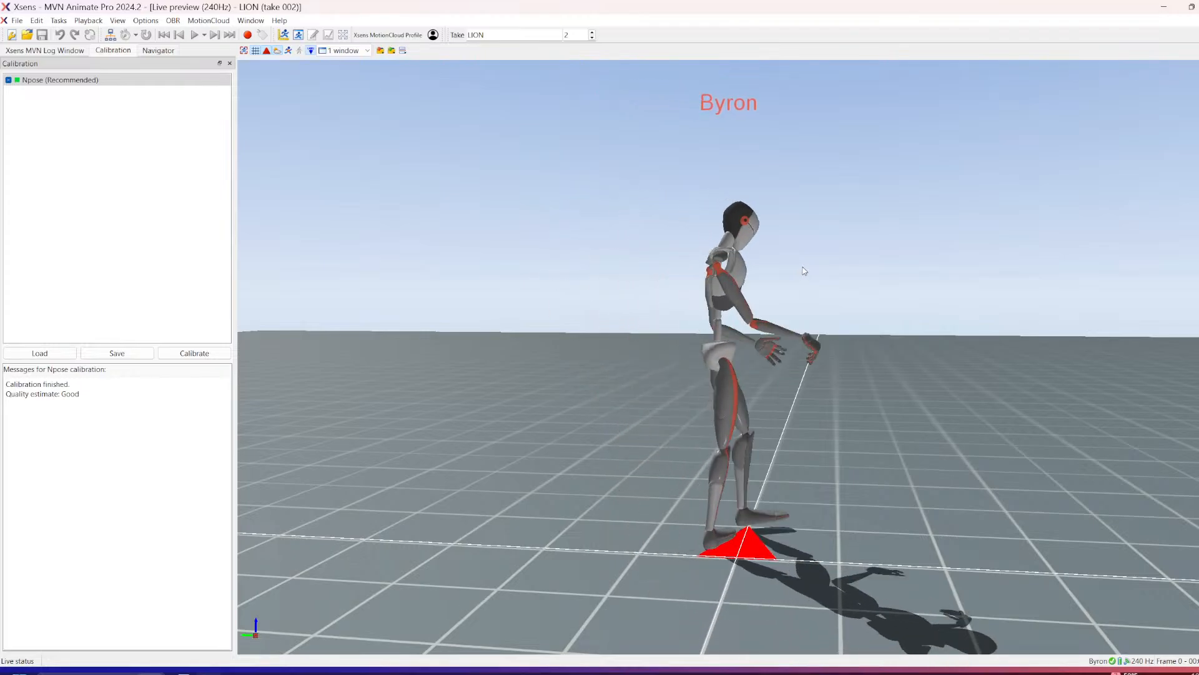
{"action": "left_click_drag", "start_coordinate": [804, 270], "coordinate": [1143, 328]}
{"action": "left_click_drag", "start_coordinate": [613, 346], "coordinate": [778, 331]}
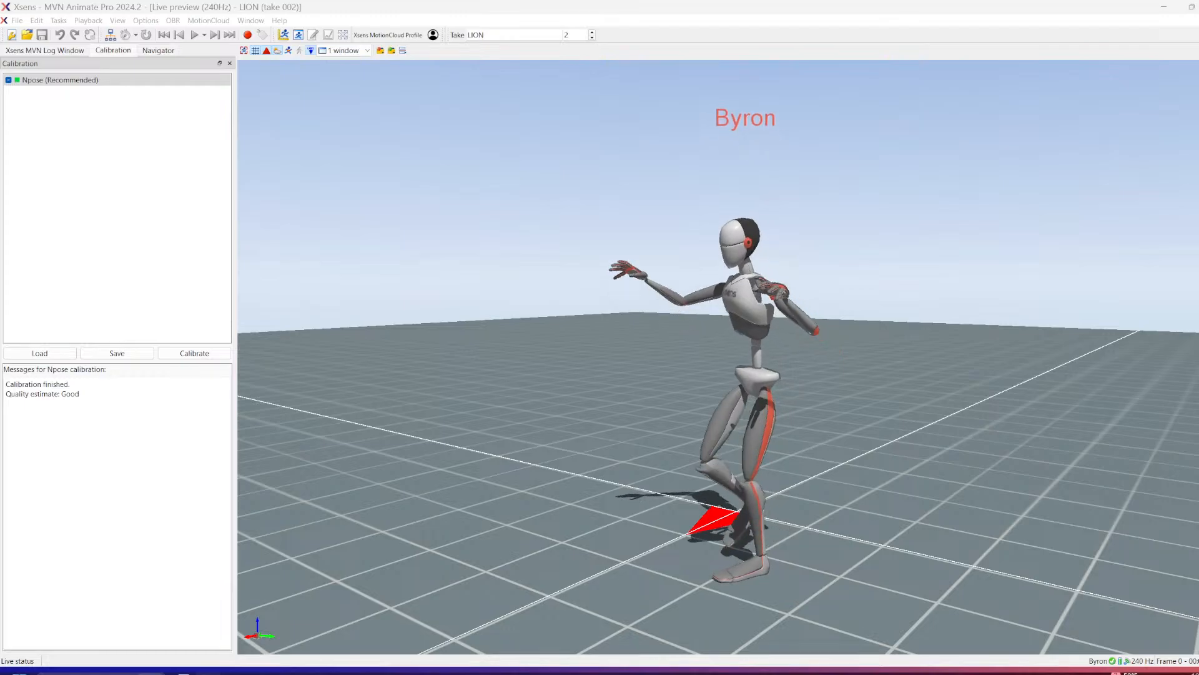
Step: Review the Network Streamer destination and datagram selection, and close the options
{"action": "left_click_drag", "start_coordinate": [144, 674], "coordinate": [396, 135]}
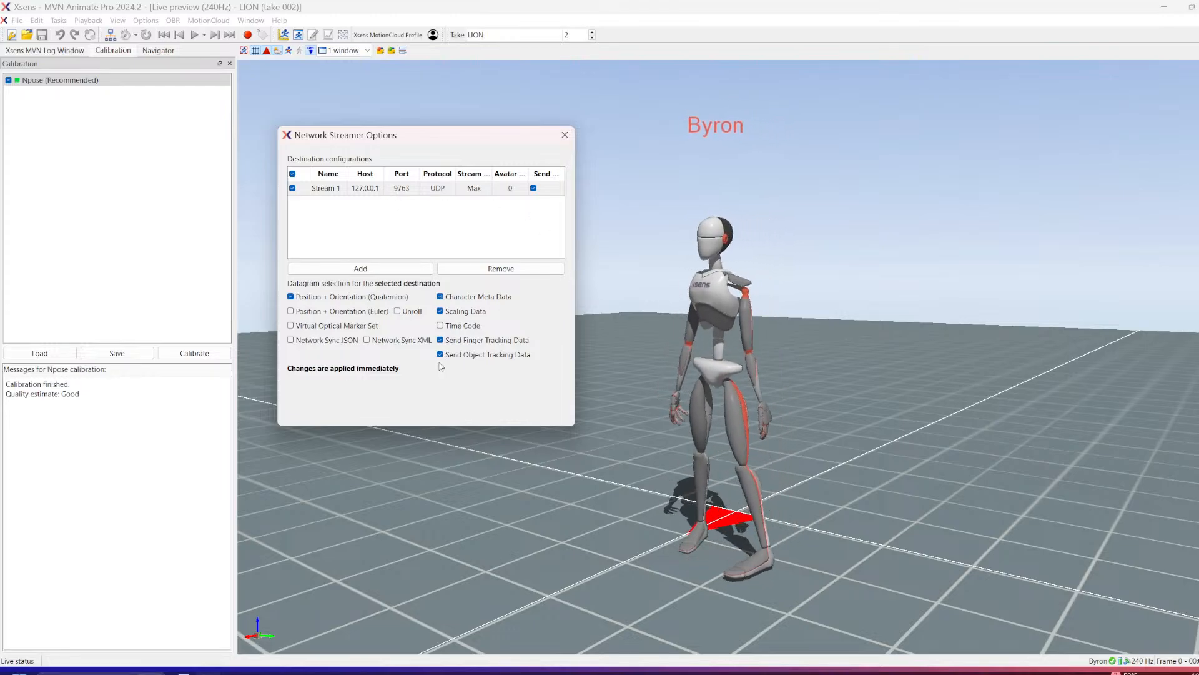
{"action": "left_click_drag", "start_coordinate": [518, 135], "coordinate": [493, 124]}
{"action": "left_click", "coordinate": [540, 124]}
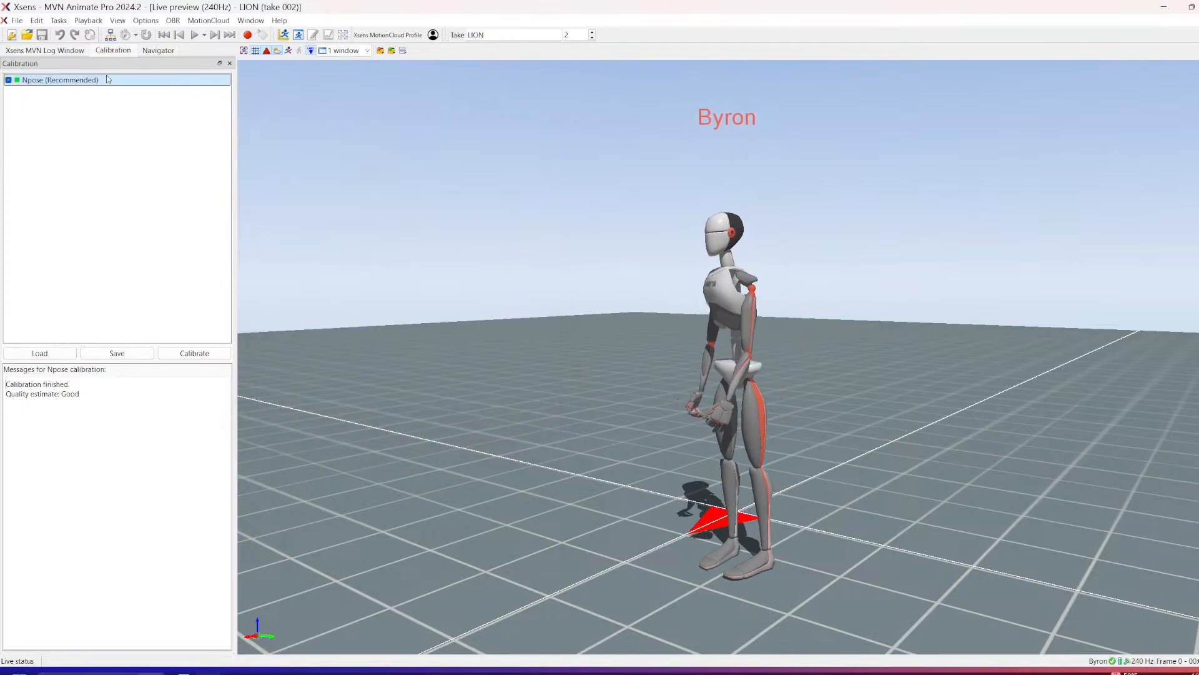
Step: Switch to Unreal Editor and bring up the MvnPluginExample level with all its characters in view
{"action": "left_click", "coordinate": [1167, 8]}
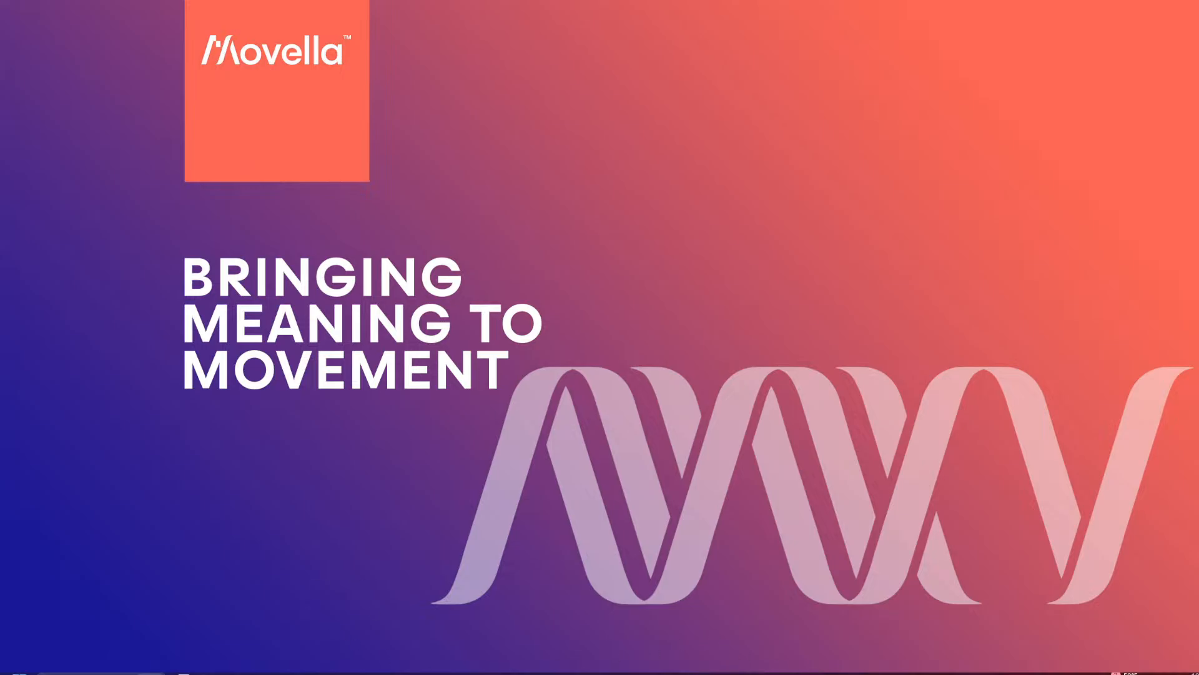
{"action": "left_click_drag", "start_coordinate": [81, 674], "coordinate": [585, 88]}
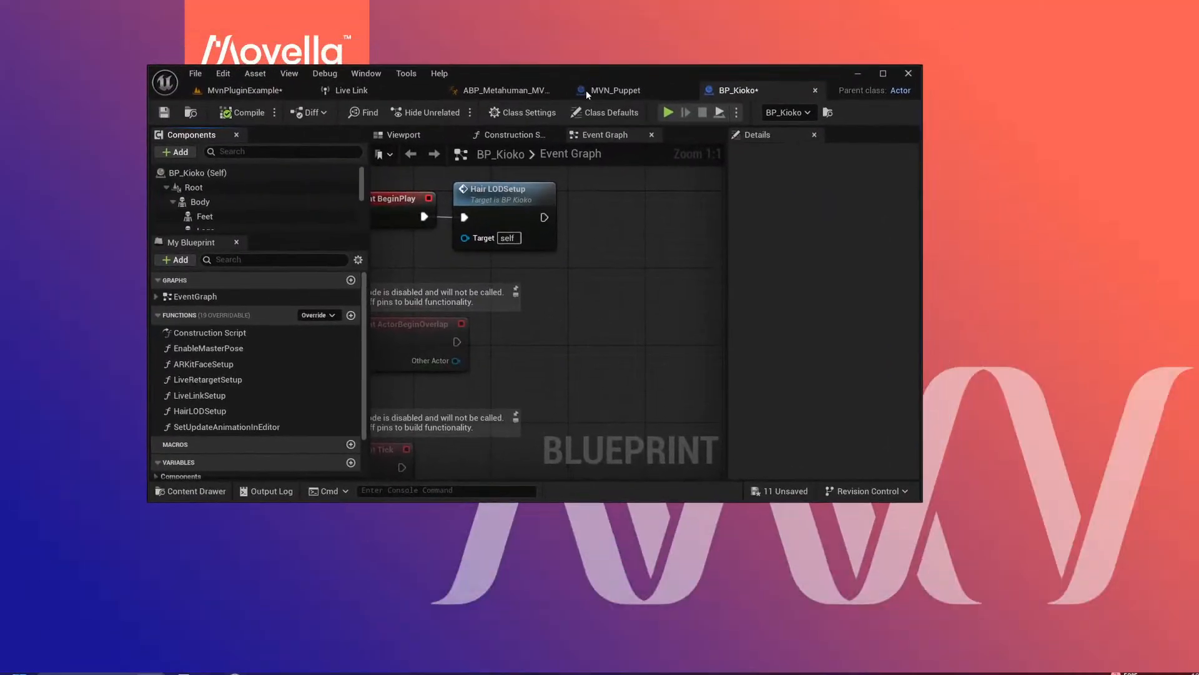
{"action": "left_click", "coordinate": [886, 75]}
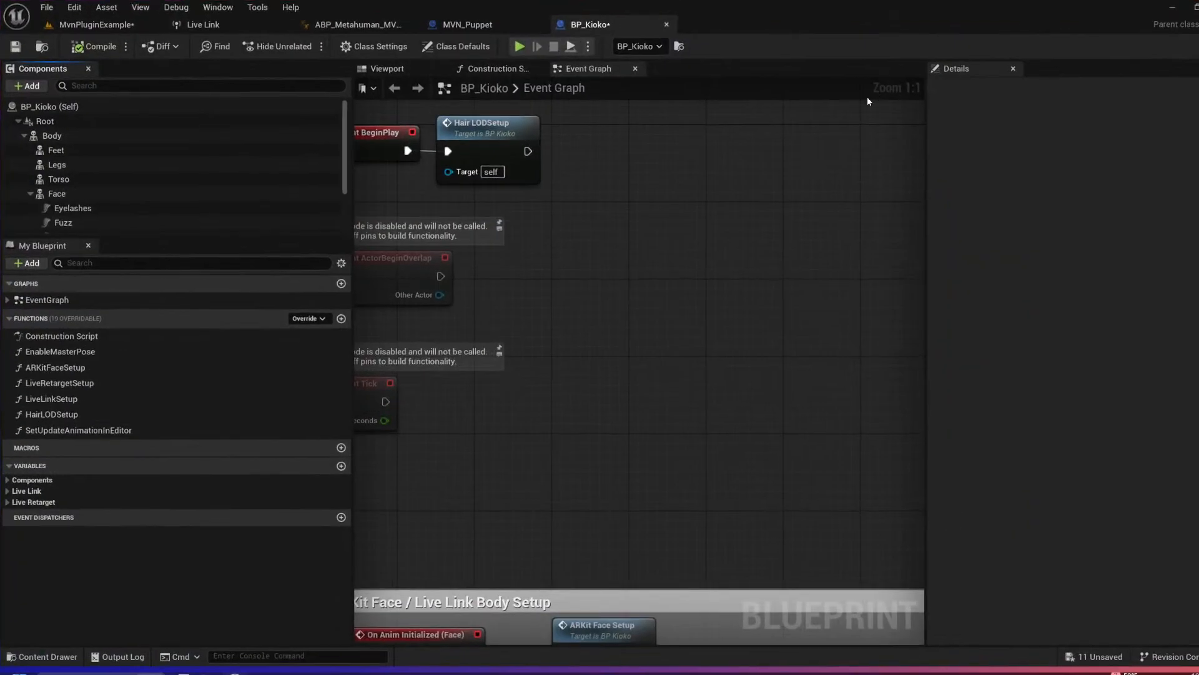
{"action": "left_click", "coordinate": [100, 25]}
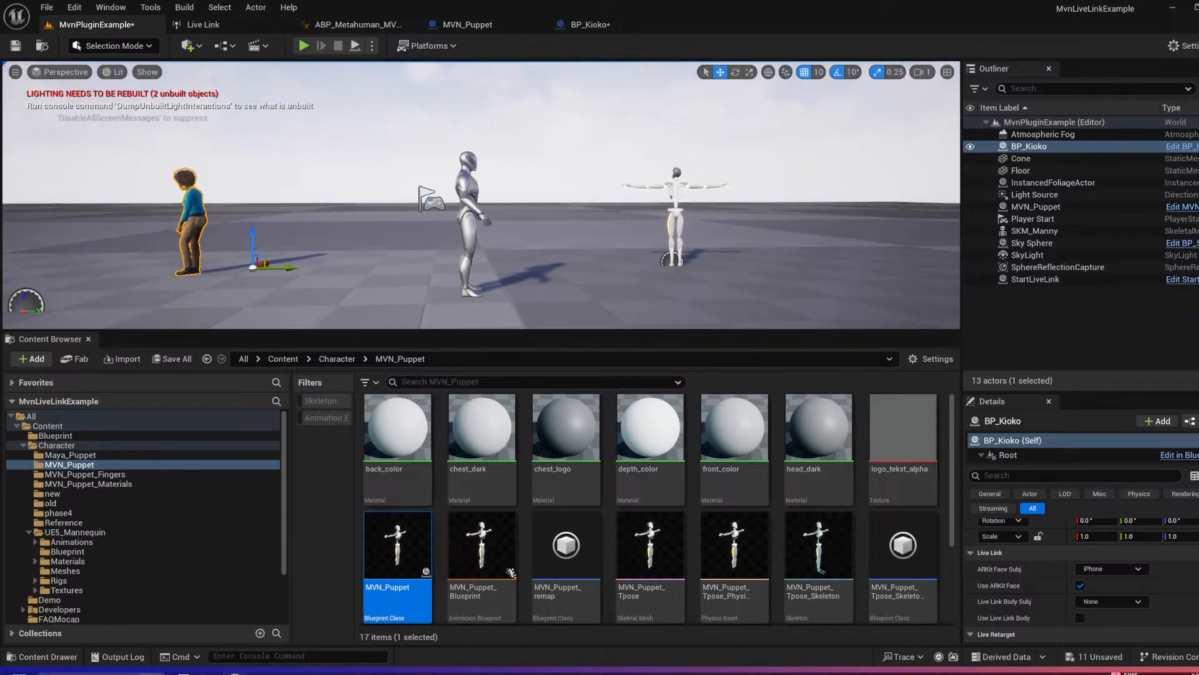
{"action": "mouse_move", "coordinate": [549, 254]}
{"action": "right_mouse_down"}
{"action": "mouse_move", "coordinate": [543, 264]}
{"action": "mouse_move", "coordinate": [548, 254]}
{"action": "right_mouse_up"}
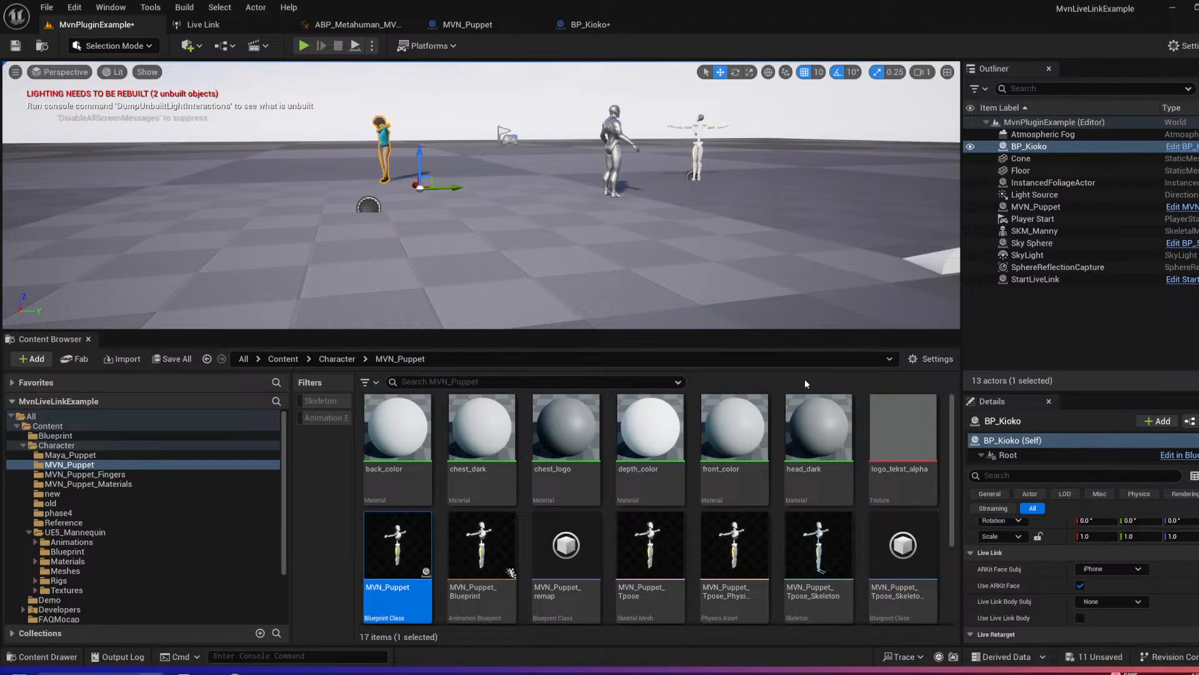
Step: Open the plugin browser and search for "live link" to check the enabled Live Link plugins
{"action": "left_click", "coordinate": [1189, 44]}
{"action": "left_click", "coordinate": [1125, 129]}
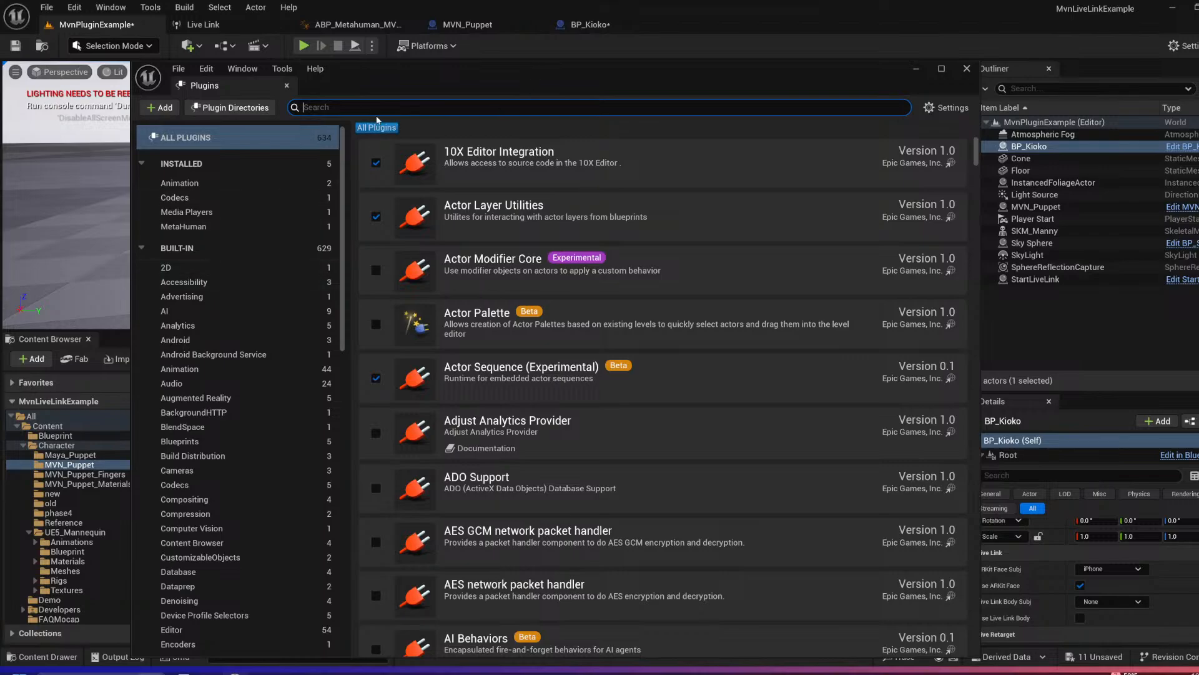
{"action": "type", "text": "live link"}
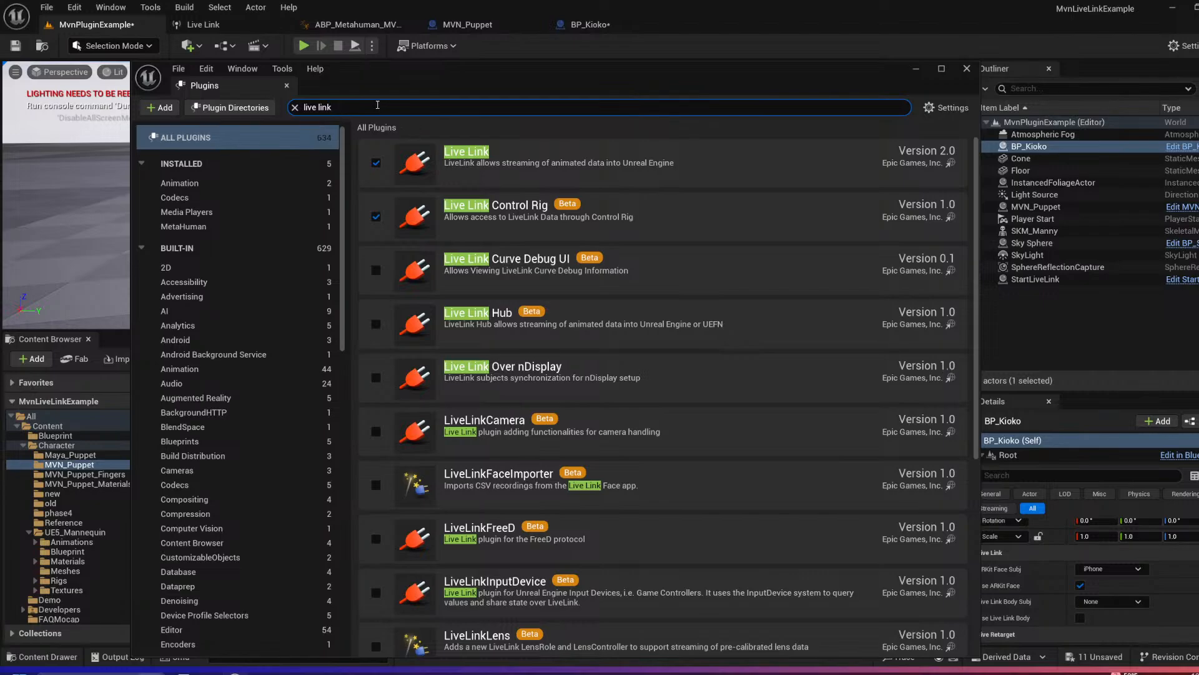
Step: Replace the plugin search with "xsen" to check that the Xsens plugins are enabled
{"action": "key", "text": "BackSpace"}
{"action": "key", "text": "BackSpace"}
{"action": "key", "text": "BackSpace"}
{"action": "key", "text": "BackSpace"}
{"action": "key", "text": "BackSpace"}
{"action": "key", "text": "BackSpace"}
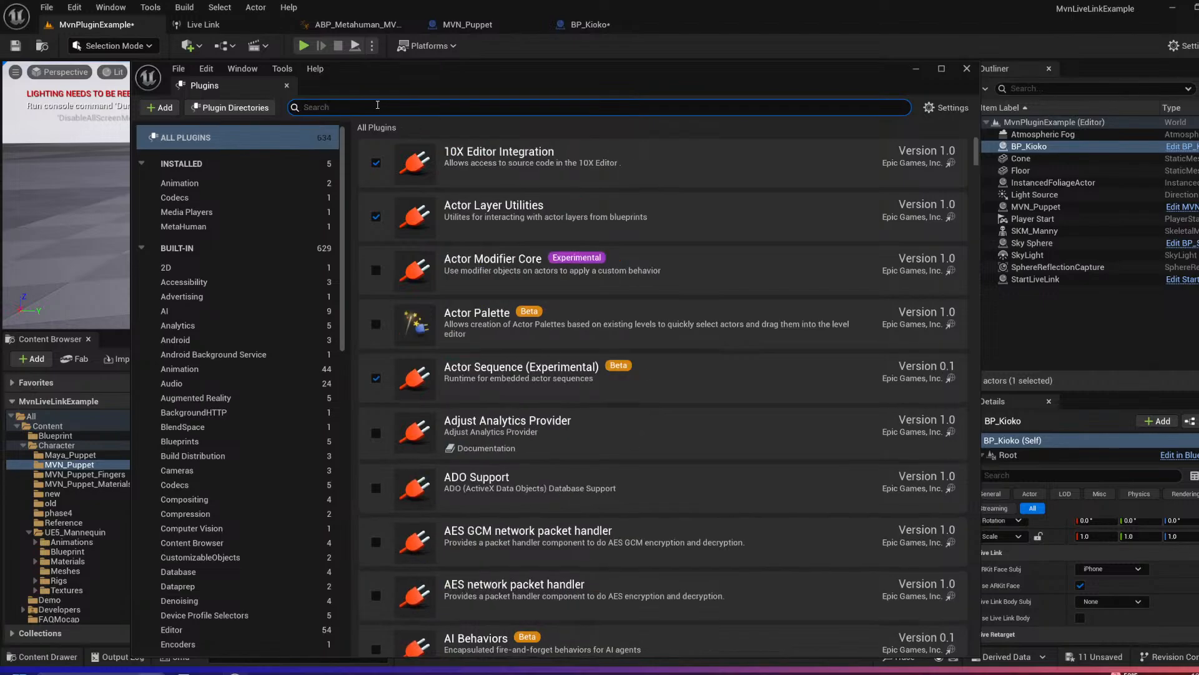
{"action": "type", "text": "xsen"}
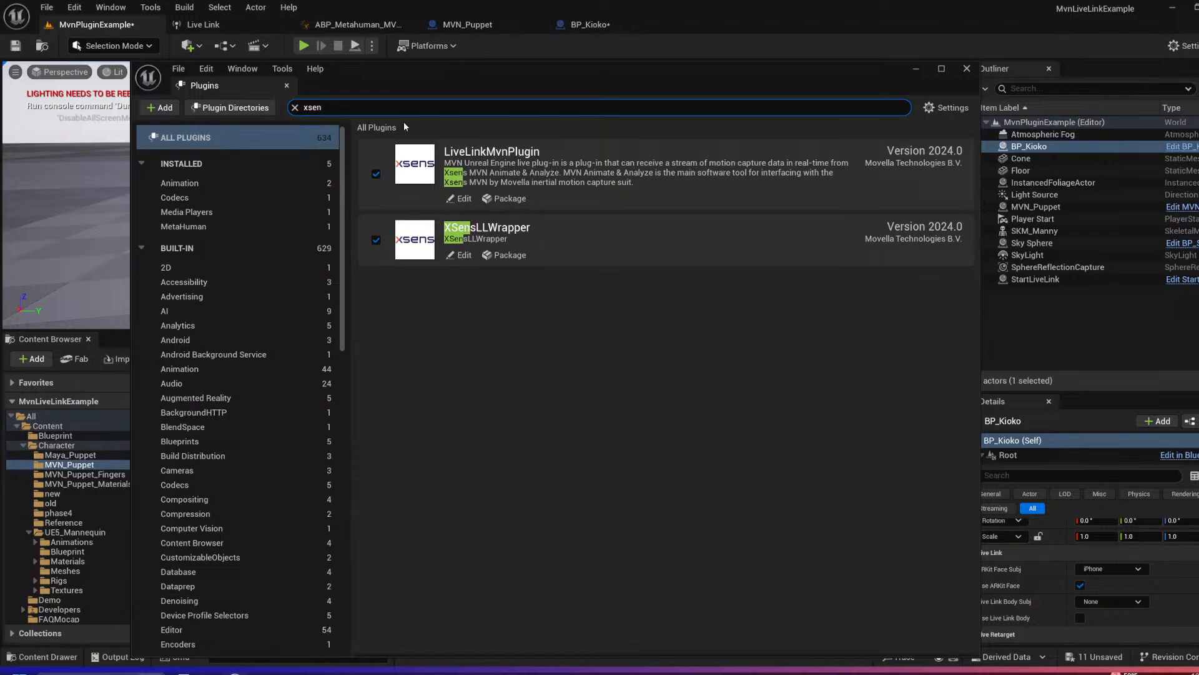
Step: Clear the plugin search and look up "metahuman" to check the MetaHuman plugins
{"action": "double_click", "coordinate": [340, 112]}
{"action": "key", "text": "BackSpace"}
{"action": "key", "text": "BackSpace"}
{"action": "key", "text": "BackSpace"}
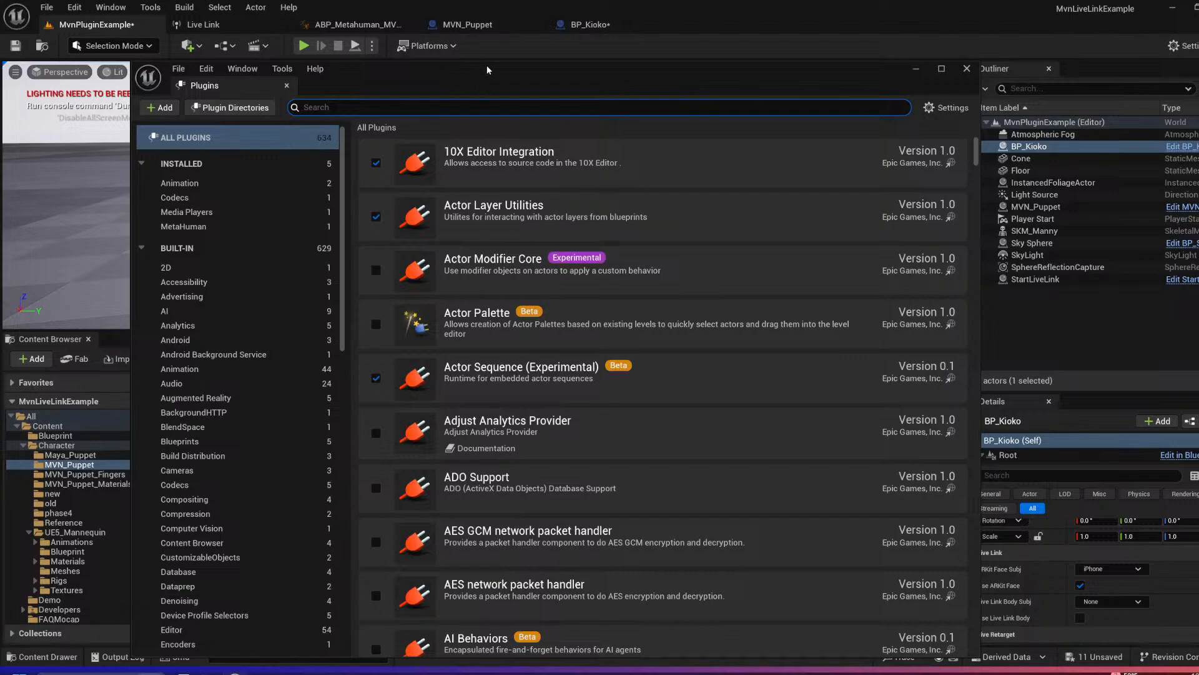
{"action": "left_click_drag", "start_coordinate": [503, 70], "coordinate": [477, 64]}
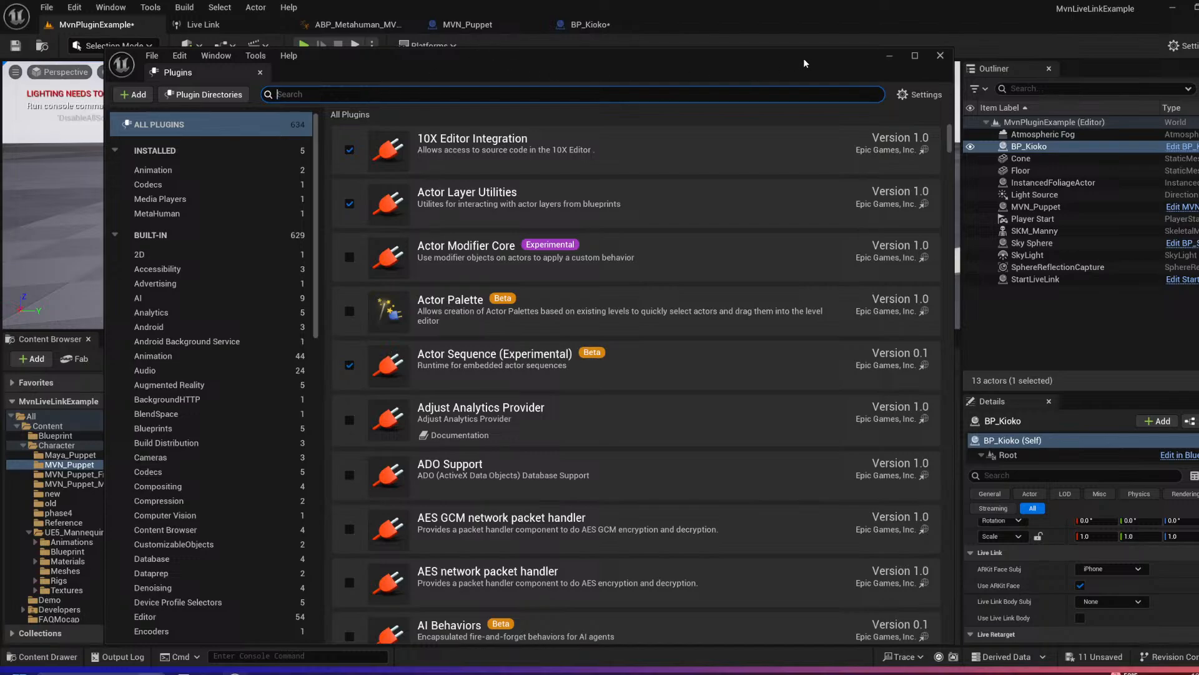
{"action": "type", "text": "metahuman"}
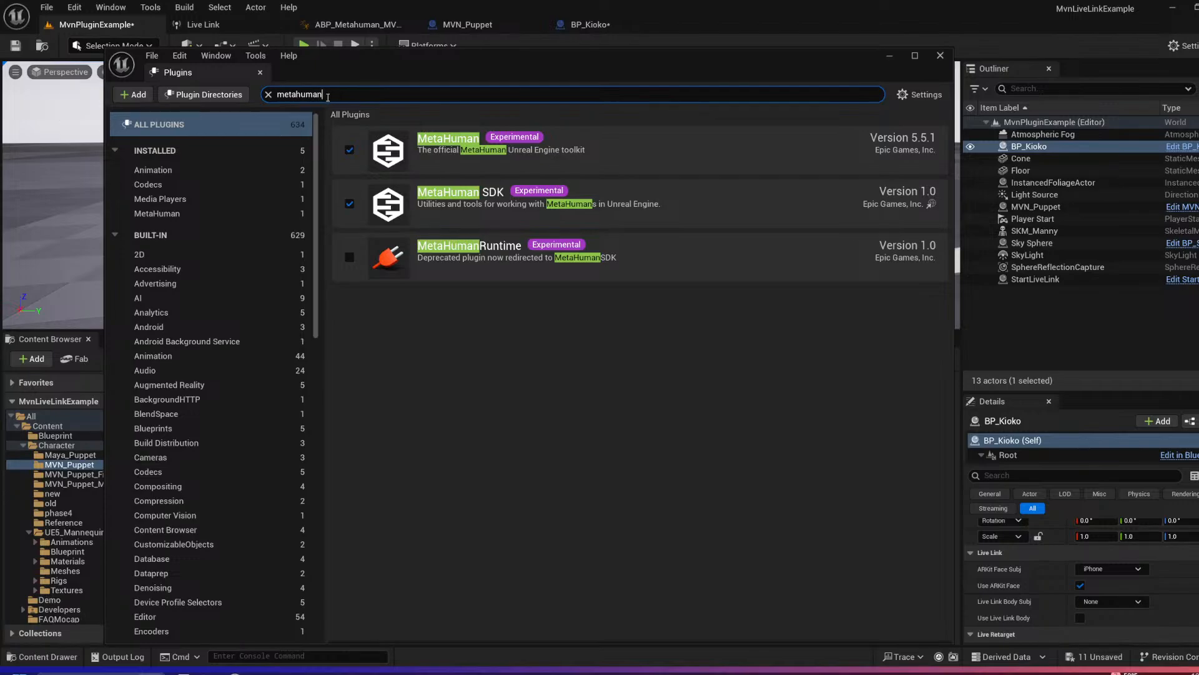
Step: Search the plugins for AR Kit and Live Link, and close the plugin browser
{"action": "left_click_drag", "start_coordinate": [317, 97], "coordinate": [278, 101]}
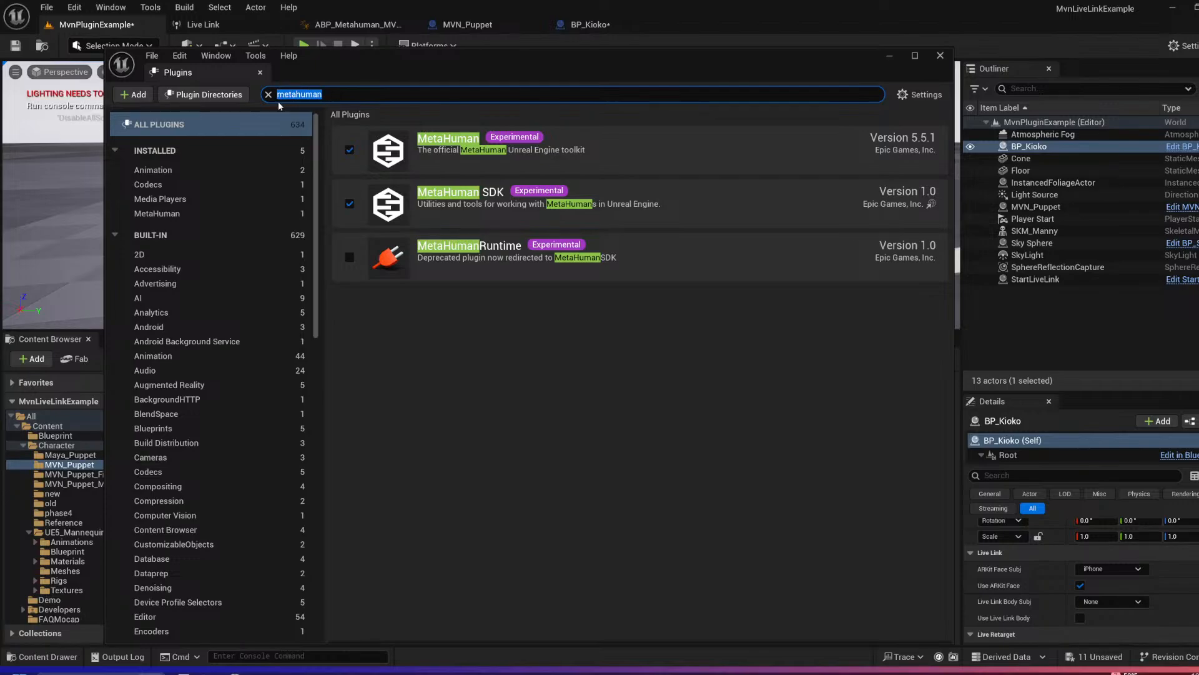
{"action": "type", "text": "ar kit"}
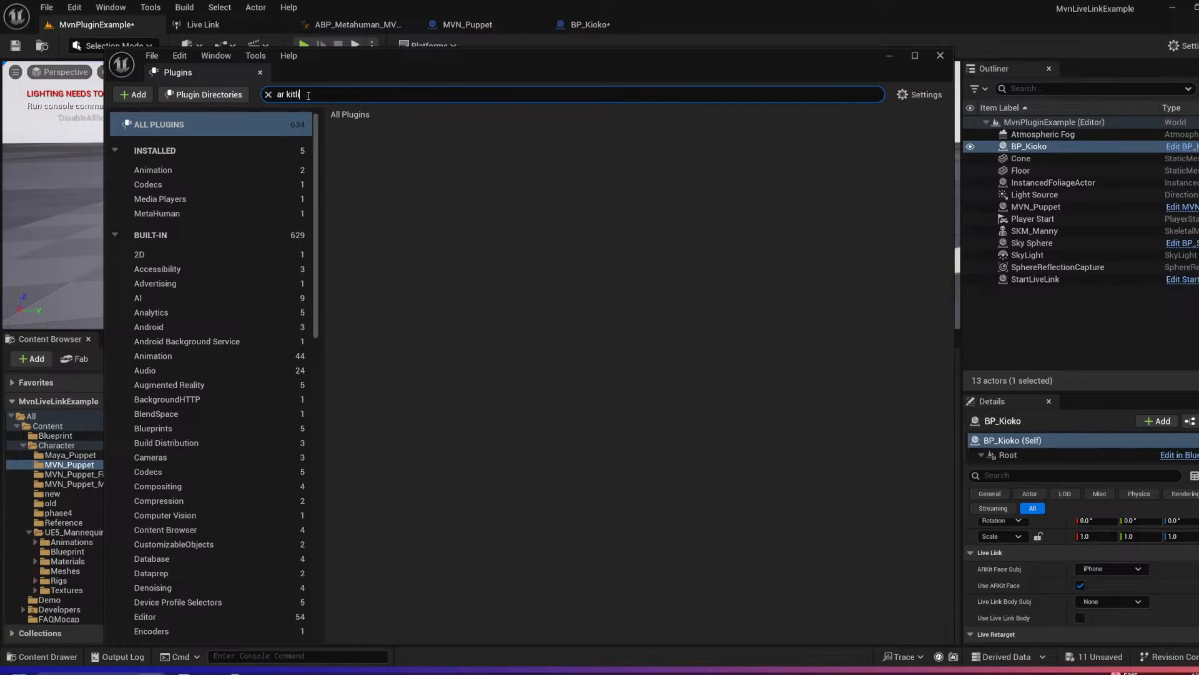
{"action": "type", "text": "l"}
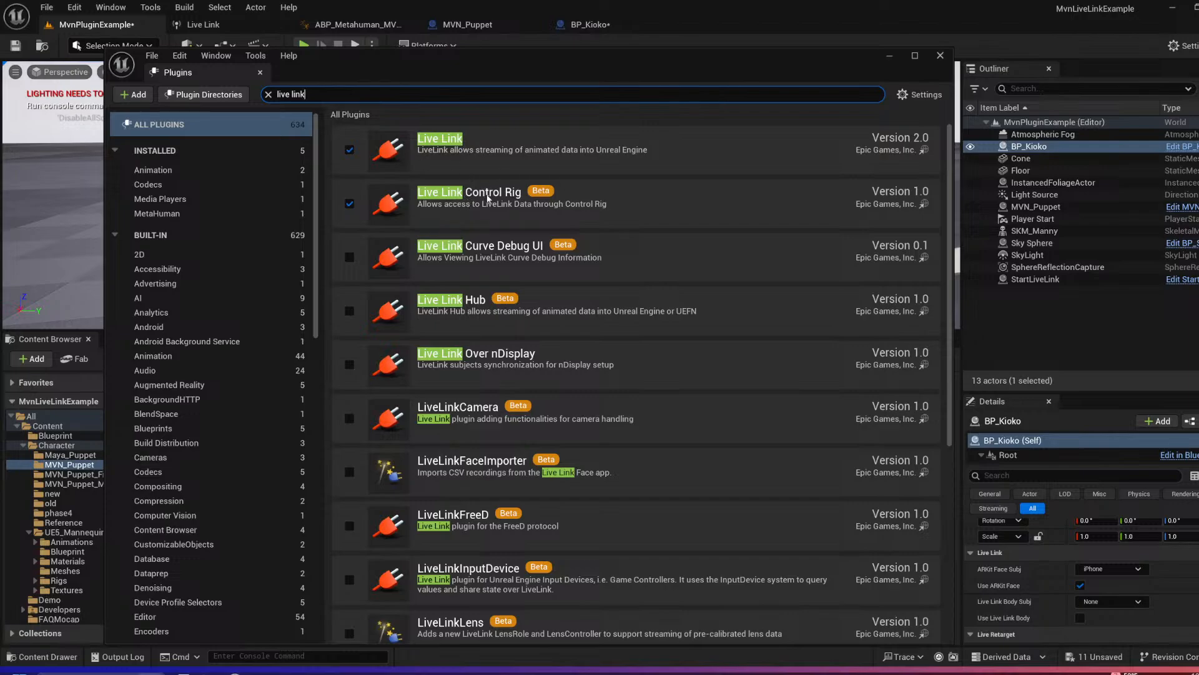
{"action": "left_click", "coordinate": [260, 73]}
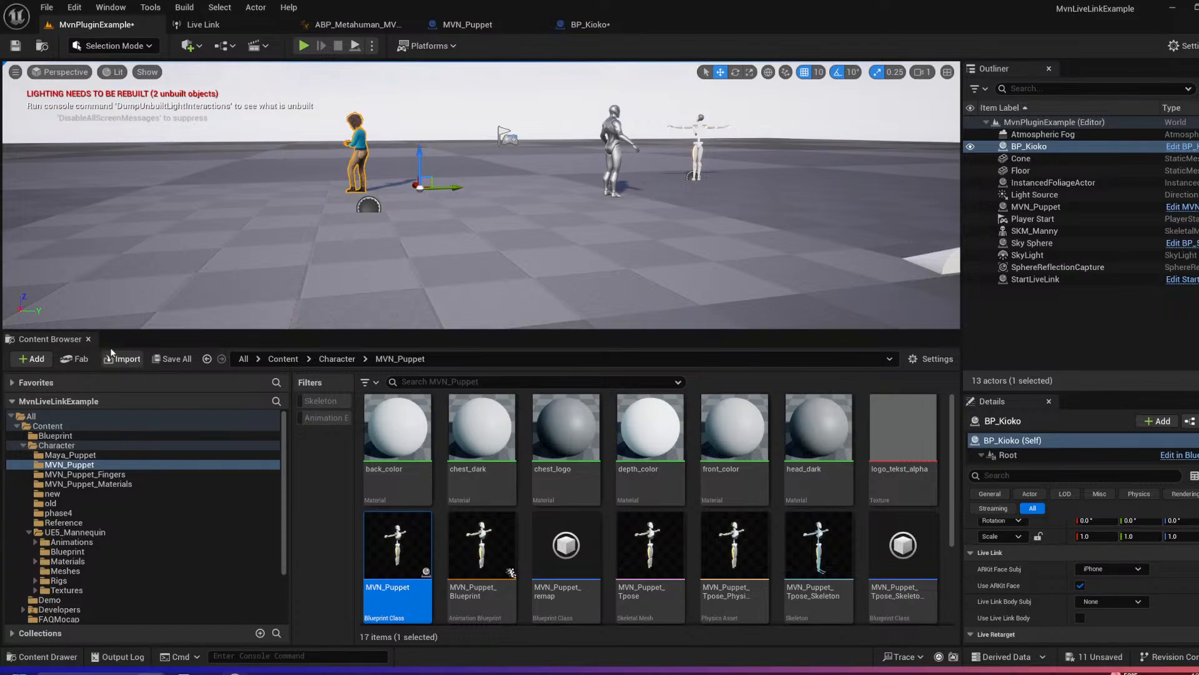
Step: Enlarge the Content Browser and open the BP_Kioko blueprint to view its Body component's details
{"action": "left_click_drag", "start_coordinate": [67, 330], "coordinate": [67, 272]}
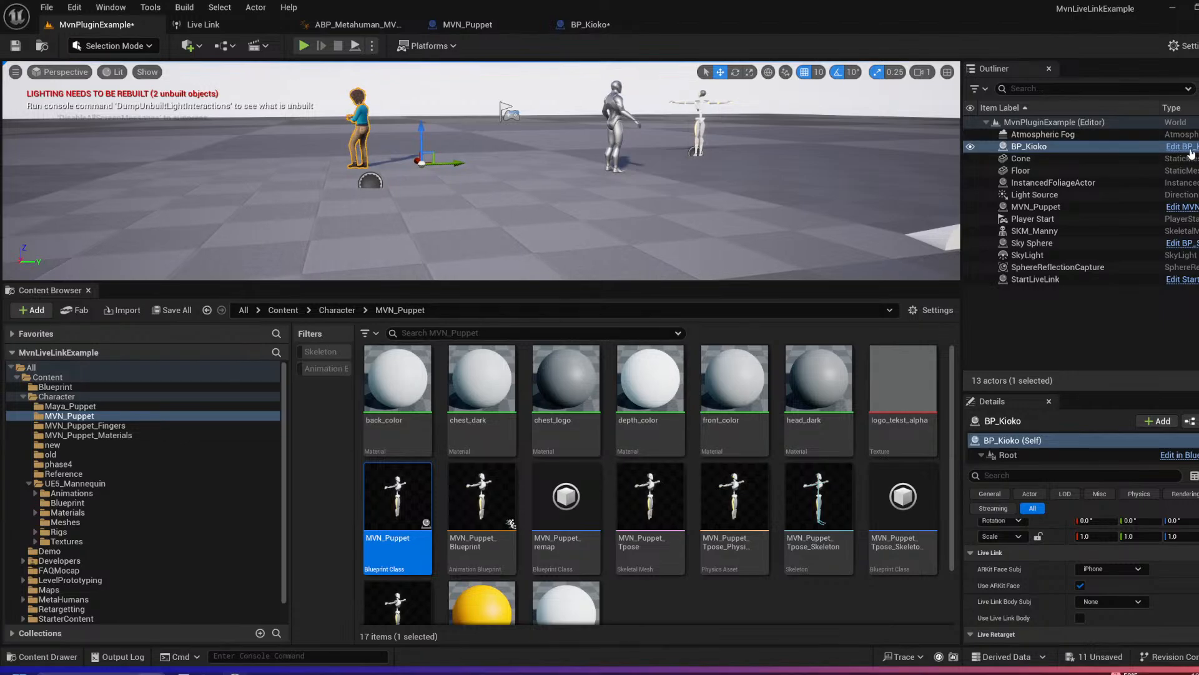
{"action": "scroll", "coordinate": [93, 543], "scroll_direction": "down", "scroll_amount": 1}
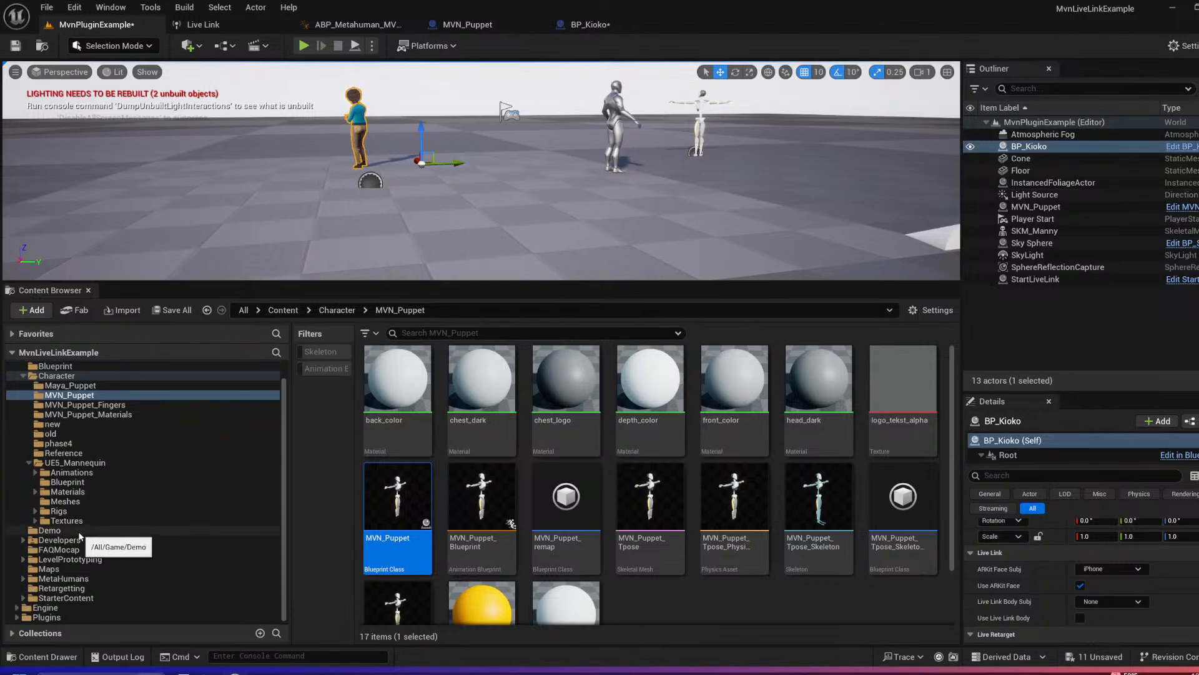
{"action": "left_click", "coordinate": [1193, 147]}
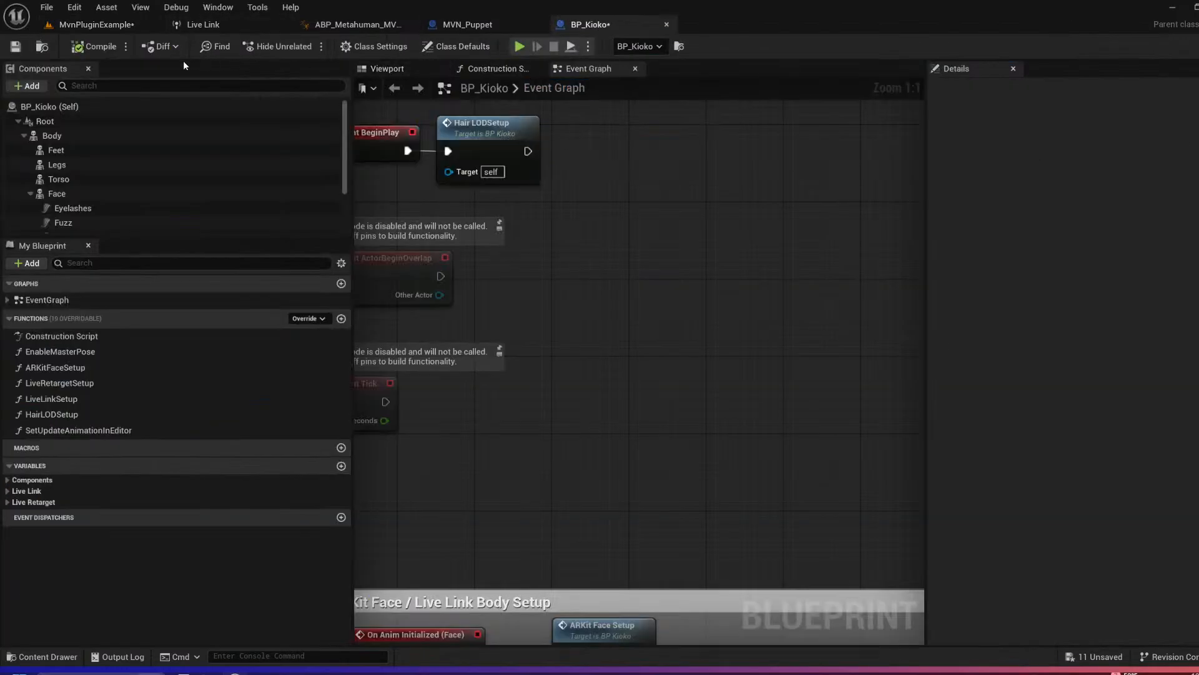
{"action": "left_click", "coordinate": [175, 136]}
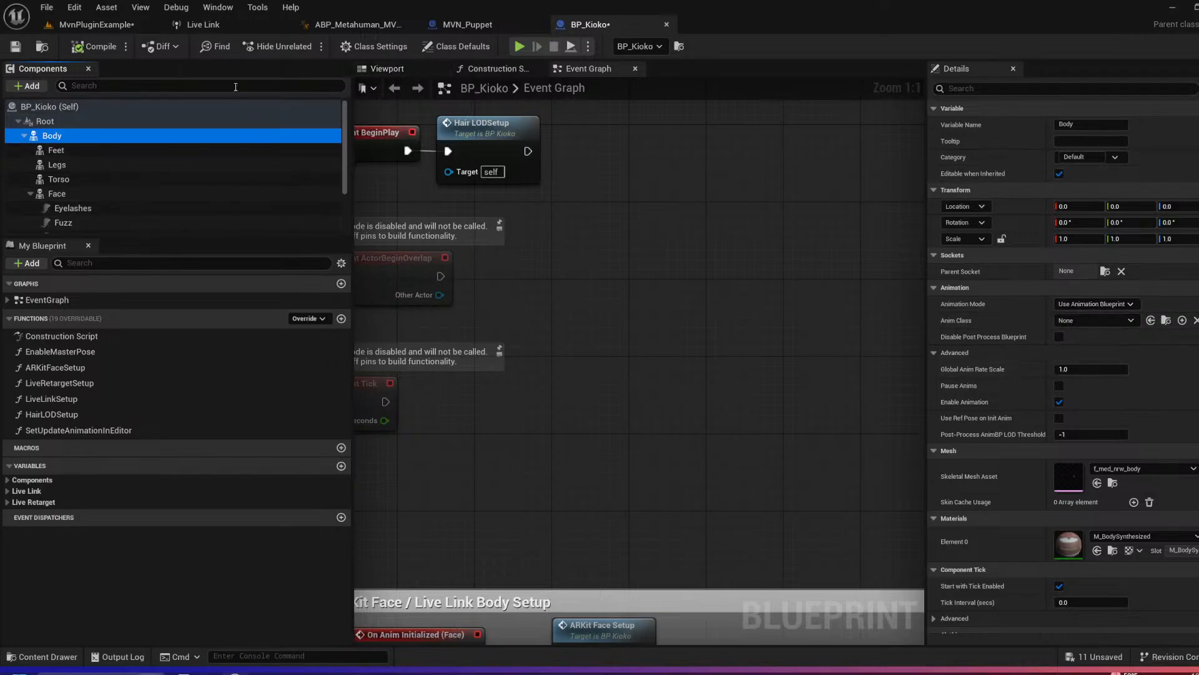
Step: From the MvnPluginExample level, open the ABP_Metahuman_MVNLIVE animation blueprint assigned to BP_Kioko's Body component
{"action": "left_click", "coordinate": [95, 25]}
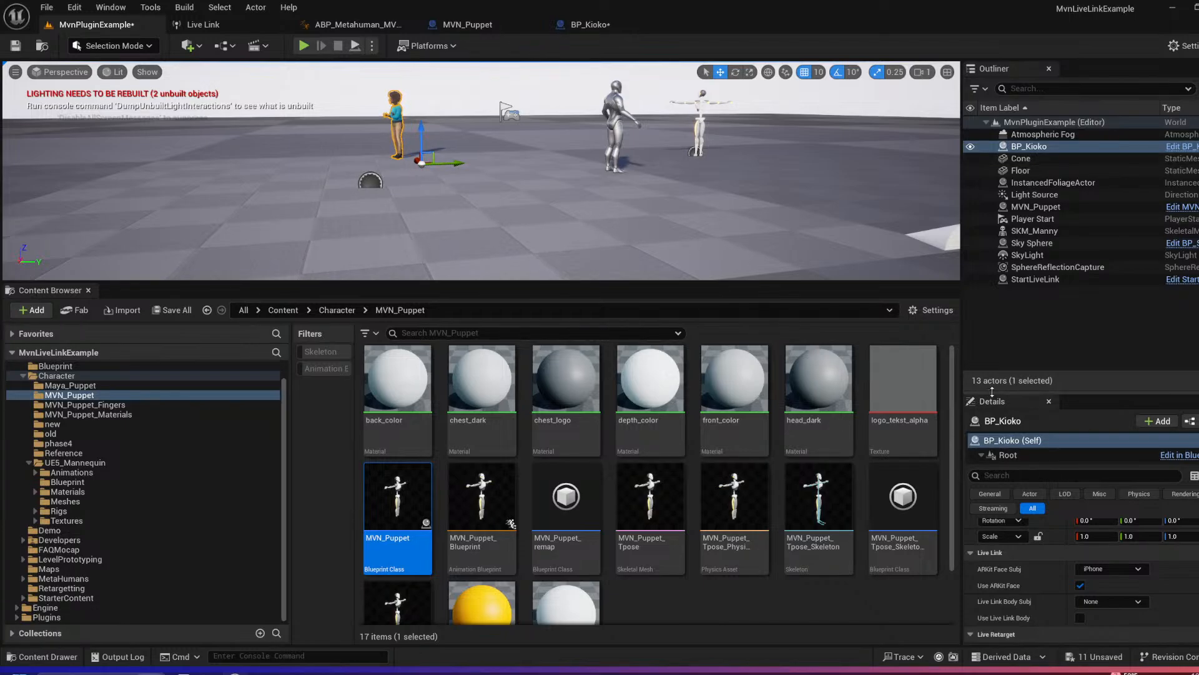
{"action": "left_click_drag", "start_coordinate": [992, 392], "coordinate": [992, 255]}
{"action": "scroll", "coordinate": [1024, 449], "scroll_direction": "up", "scroll_amount": 1}
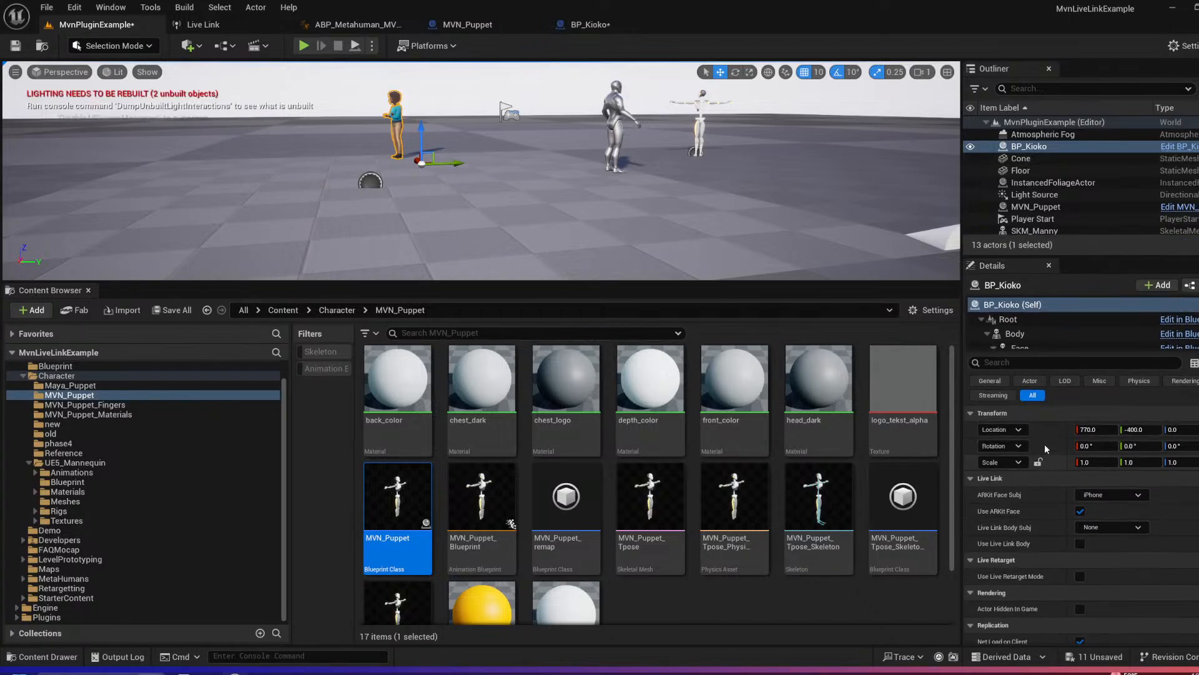
{"action": "left_click", "coordinate": [1016, 334]}
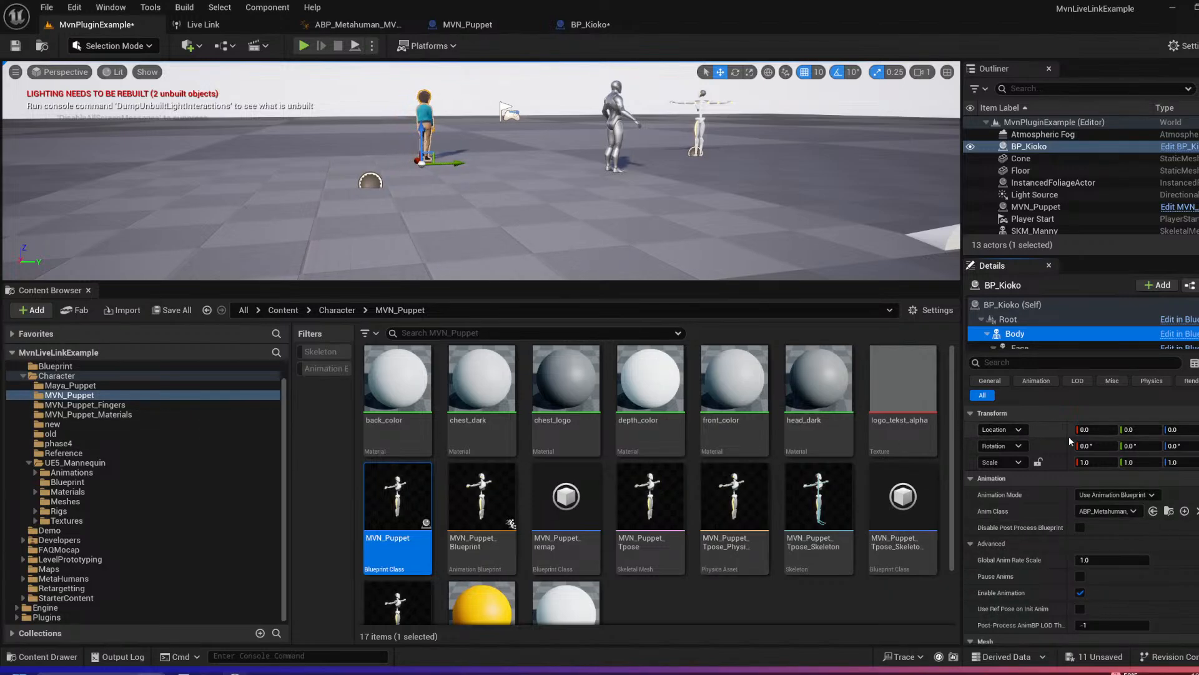
{"action": "left_click", "coordinate": [1170, 512]}
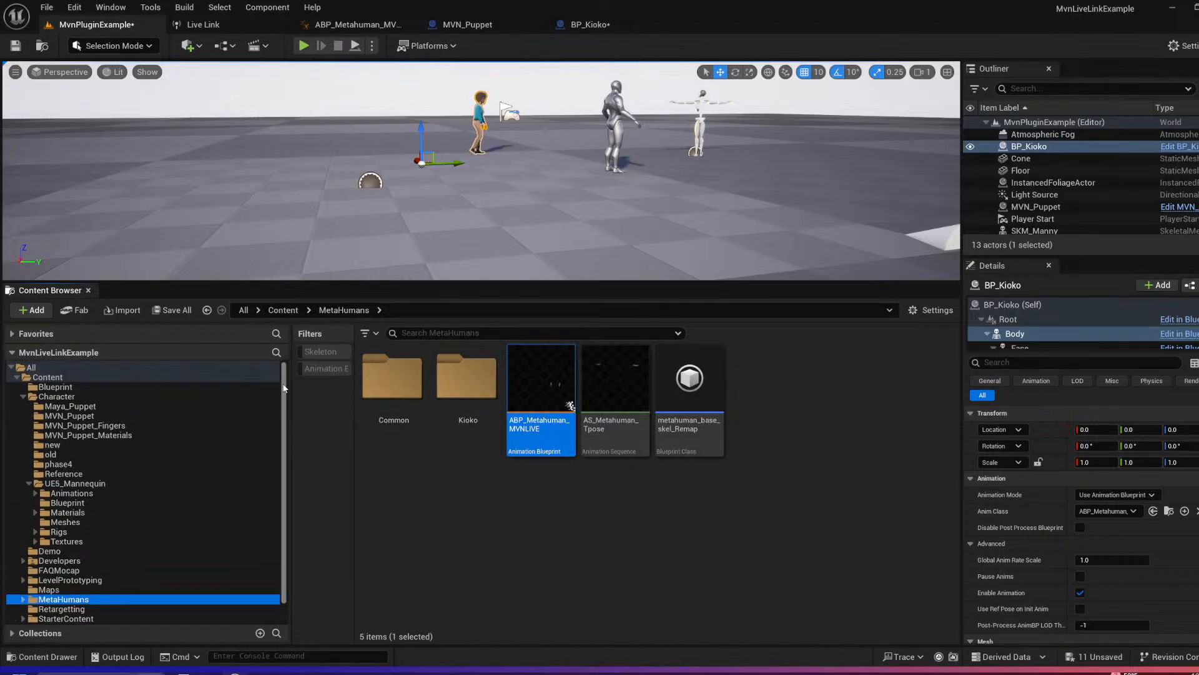
{"action": "double_click", "coordinate": [537, 438]}
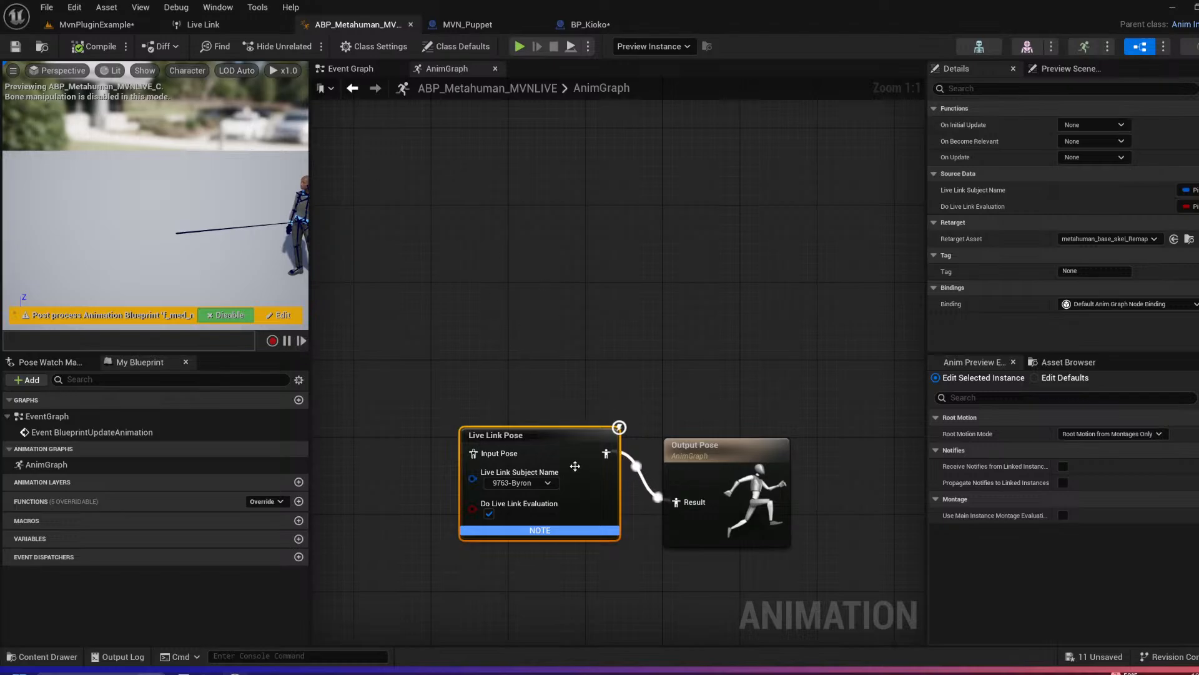
Step: Reposition the Live Link Pose node above and to the left of the Output Pose node in the AnimGraph
{"action": "left_click_drag", "start_coordinate": [533, 437], "coordinate": [475, 303]}
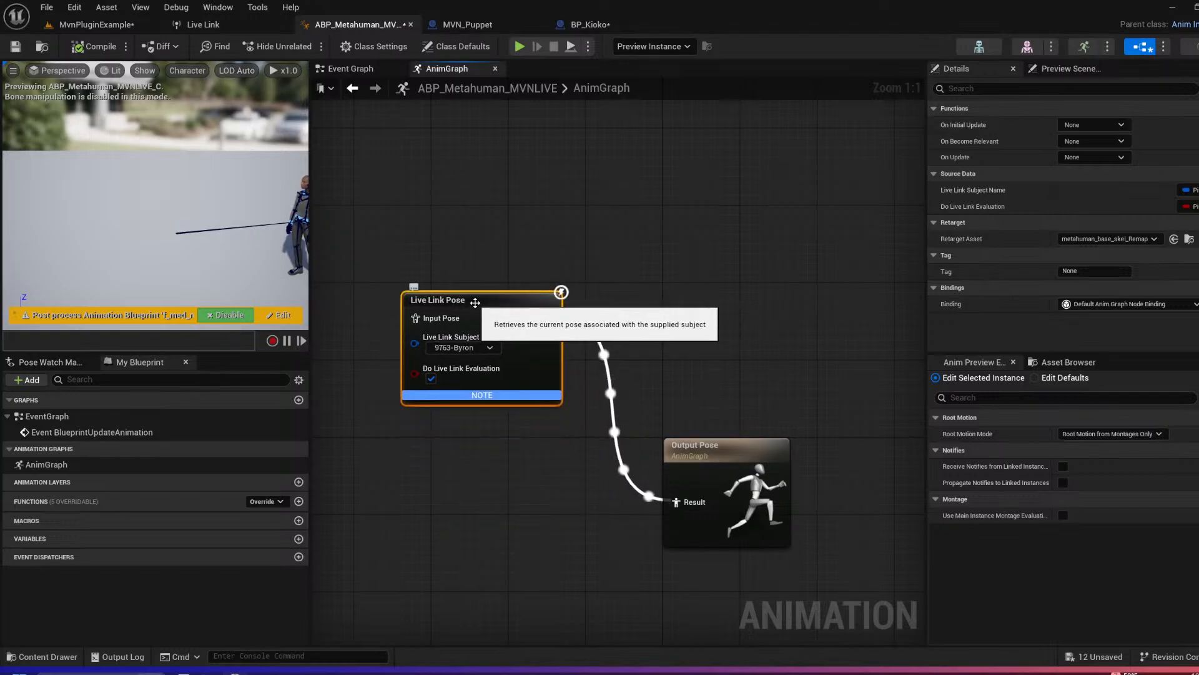
{"action": "left_click_drag", "start_coordinate": [505, 308], "coordinate": [495, 327]}
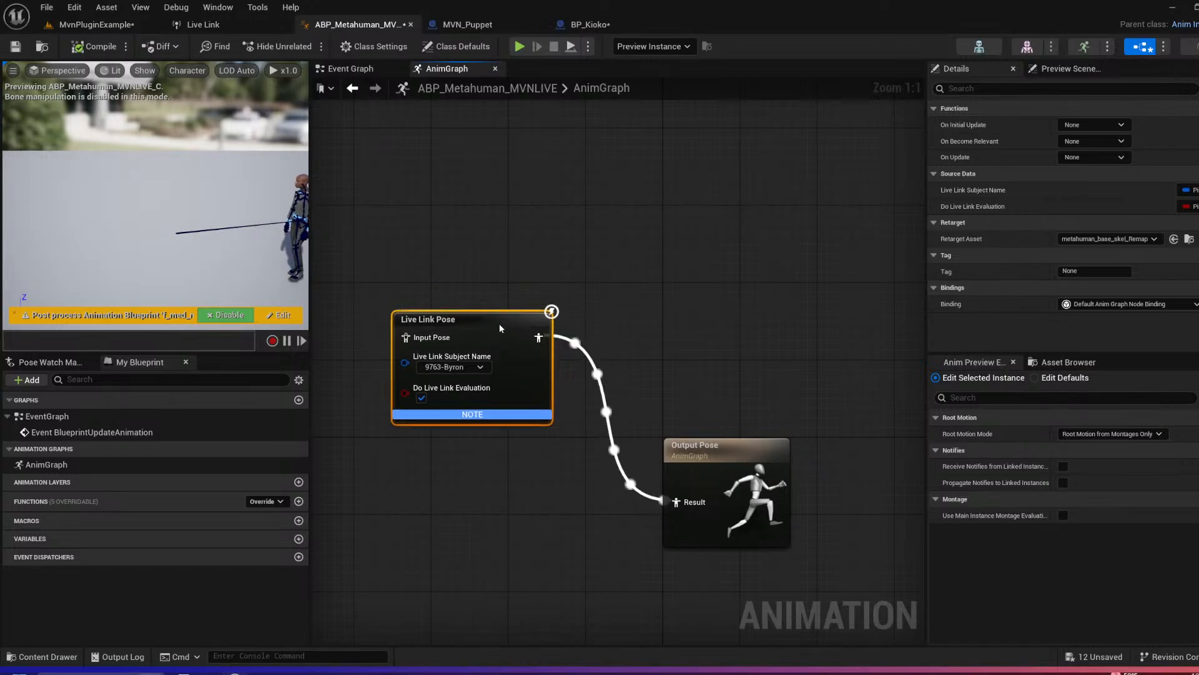
{"action": "right_click", "coordinate": [610, 257]}
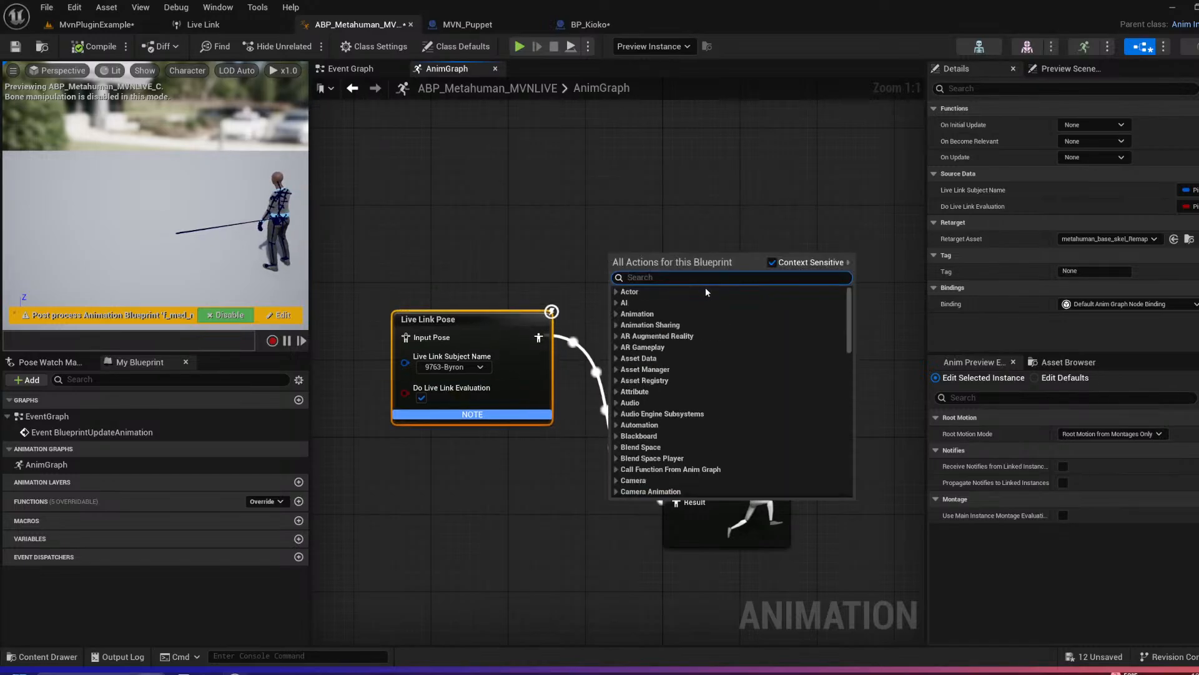
{"action": "left_click", "coordinate": [572, 189]}
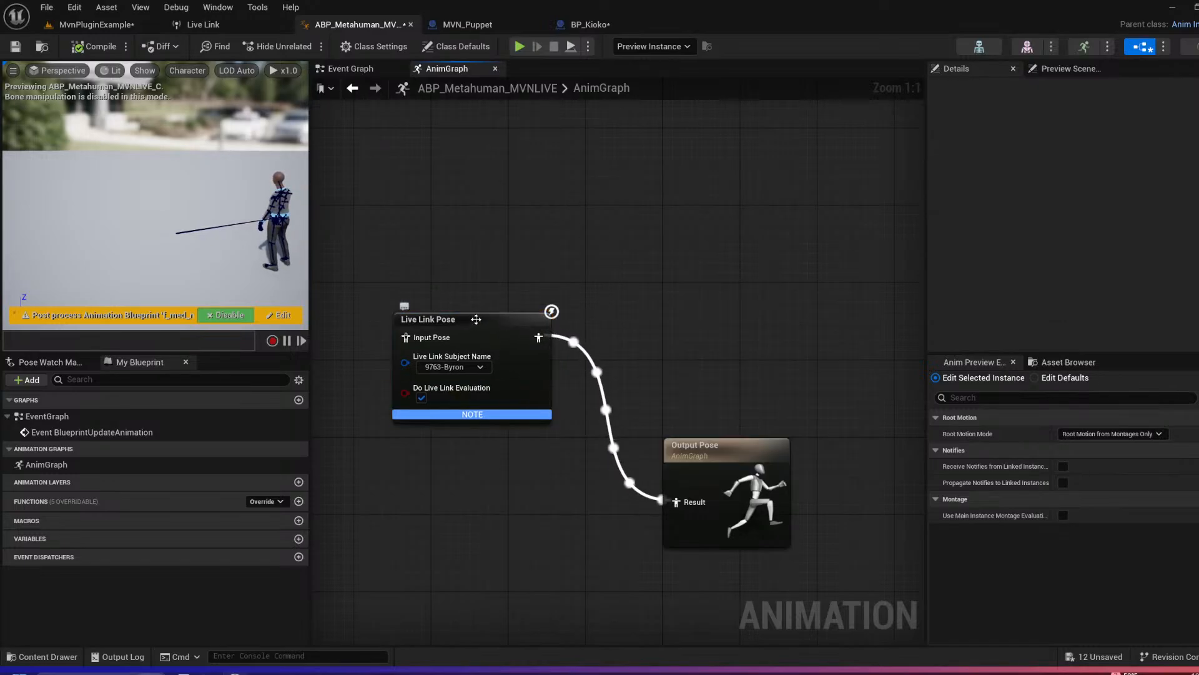
{"action": "left_click_drag", "start_coordinate": [476, 319], "coordinate": [514, 338]}
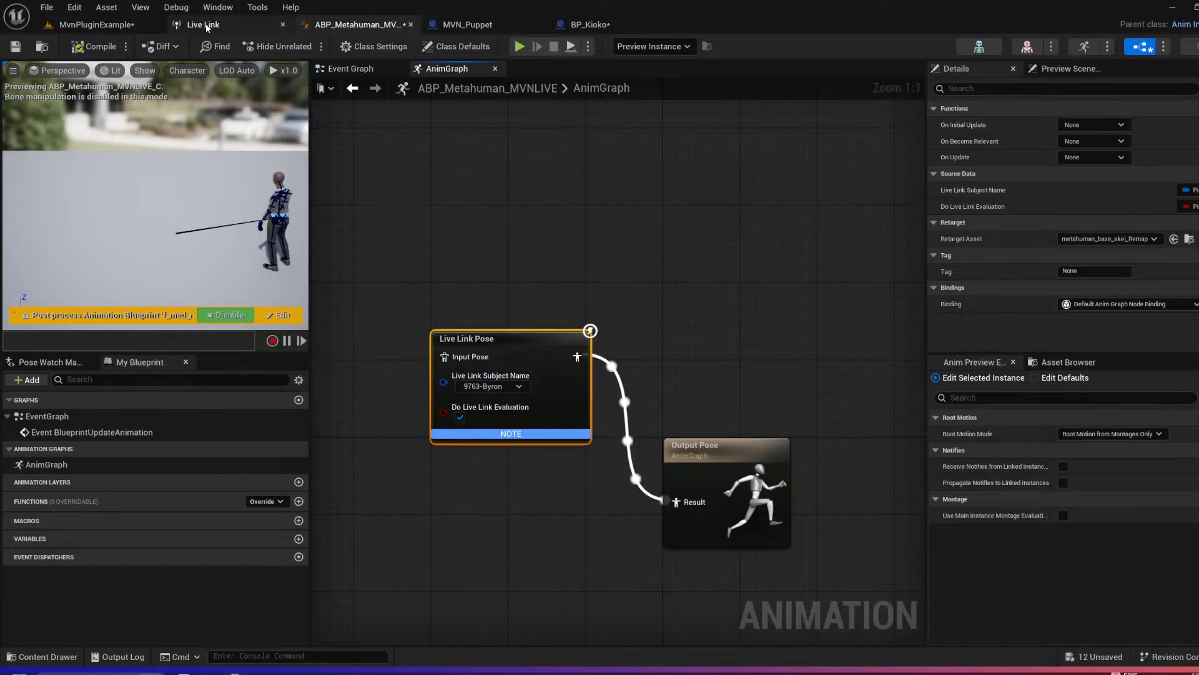
Step: Set the Live Link Pose node's subject to the MVN performer with the Animation role and compile the animation blueprint
{"action": "left_click", "coordinate": [518, 386]}
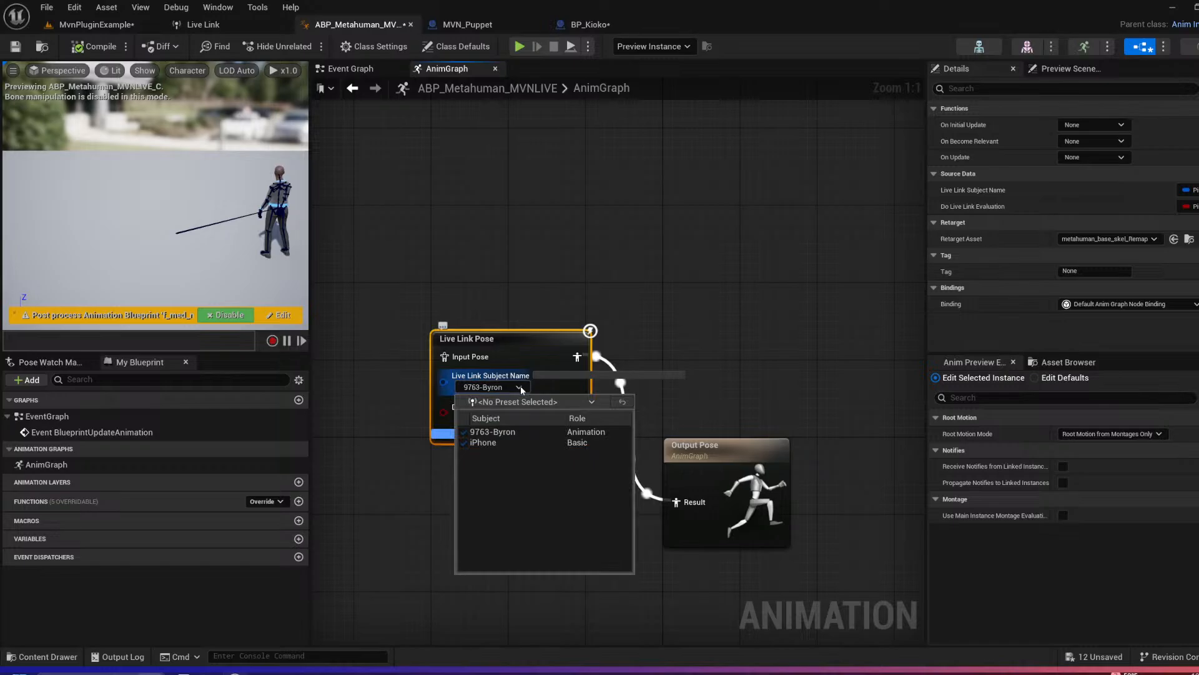
{"action": "left_click", "coordinate": [511, 433]}
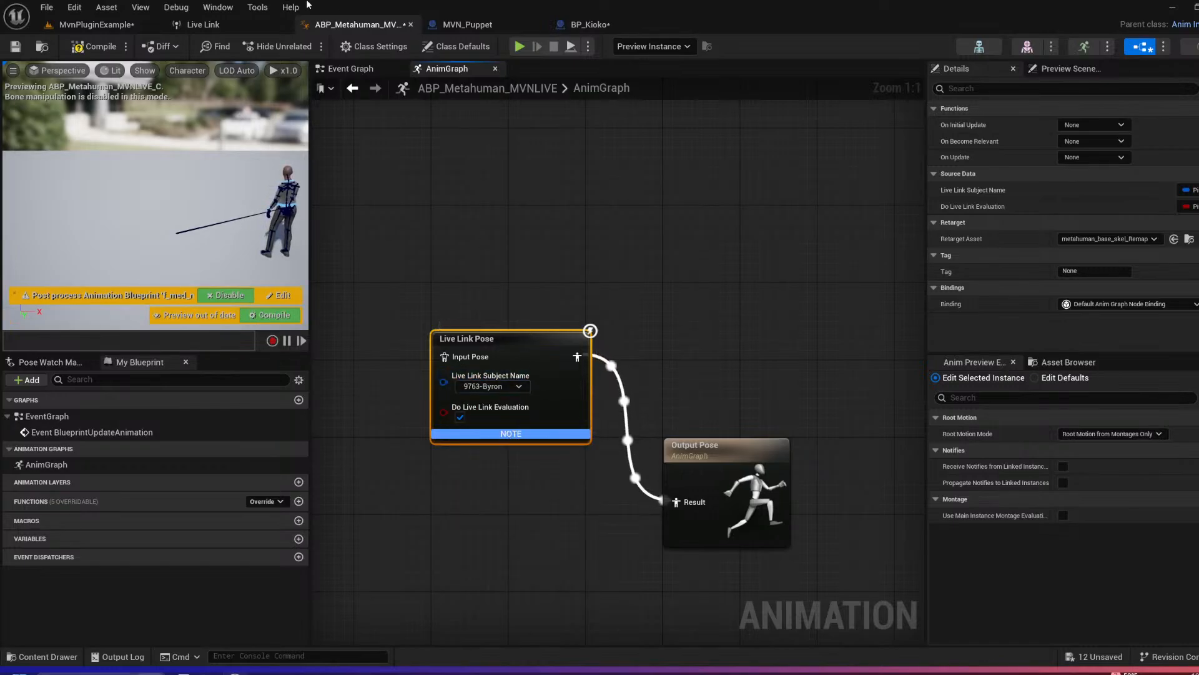
{"action": "left_click", "coordinate": [92, 48]}
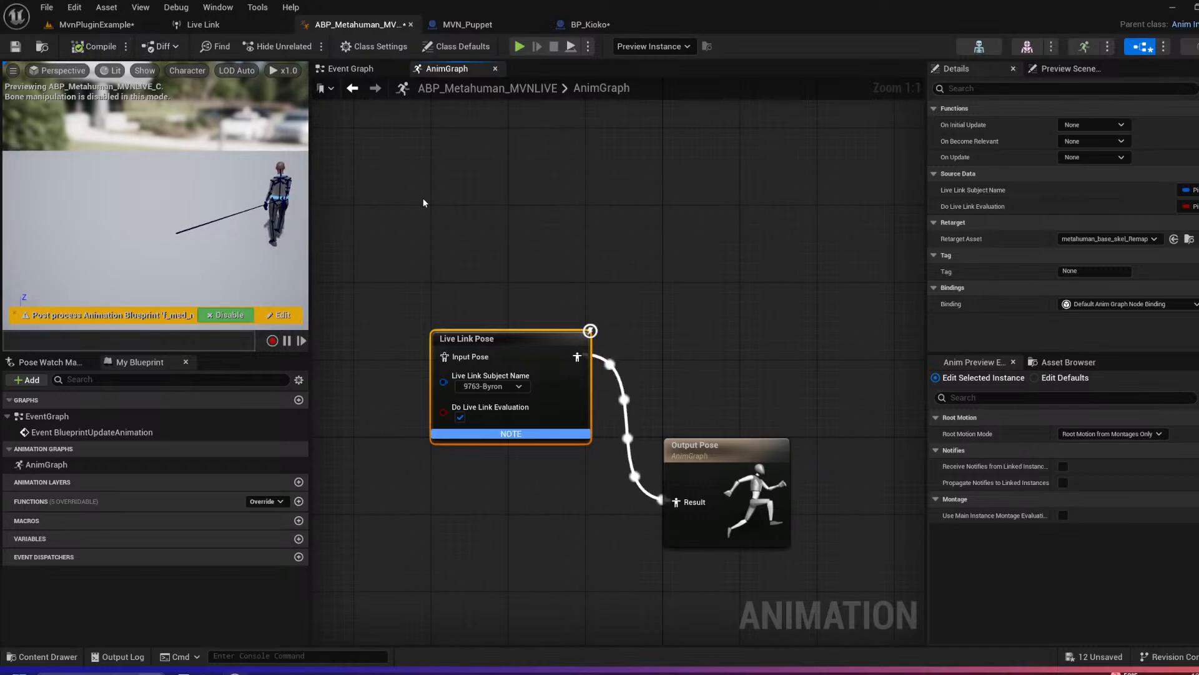
Step: Locate the Live Link Pose node's retarget asset, metahuman_base_skel_Remap, and open it
{"action": "left_click_drag", "start_coordinate": [572, 341], "coordinate": [553, 360]}
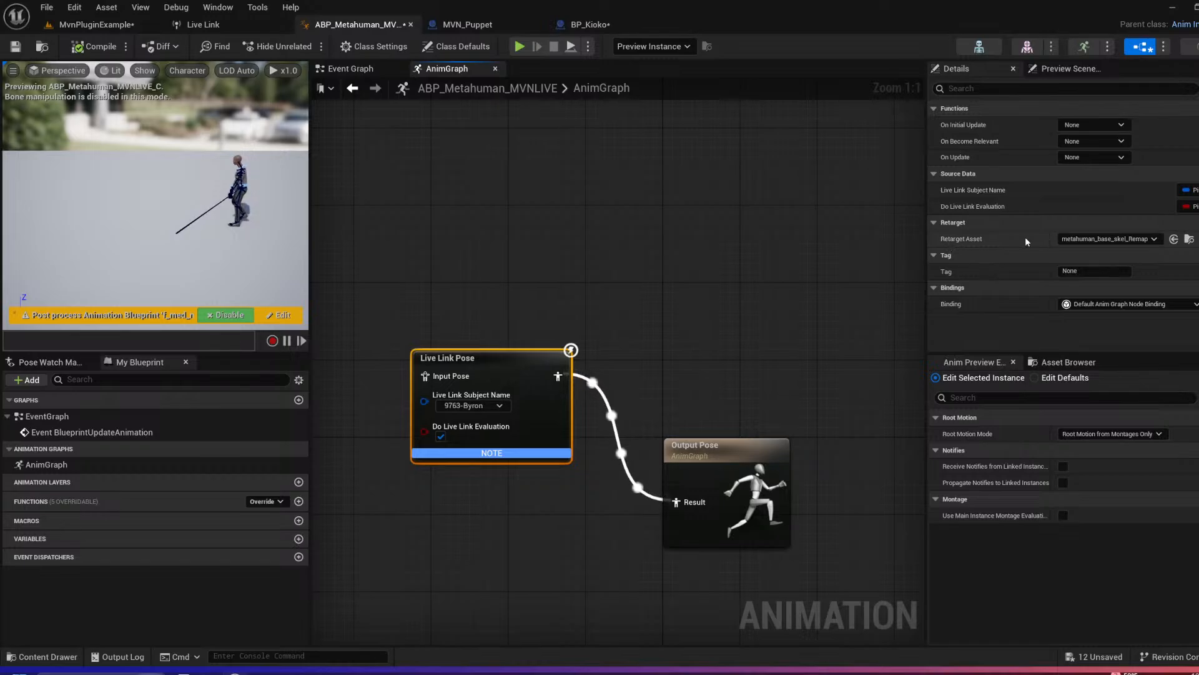
{"action": "left_click", "coordinate": [1190, 240]}
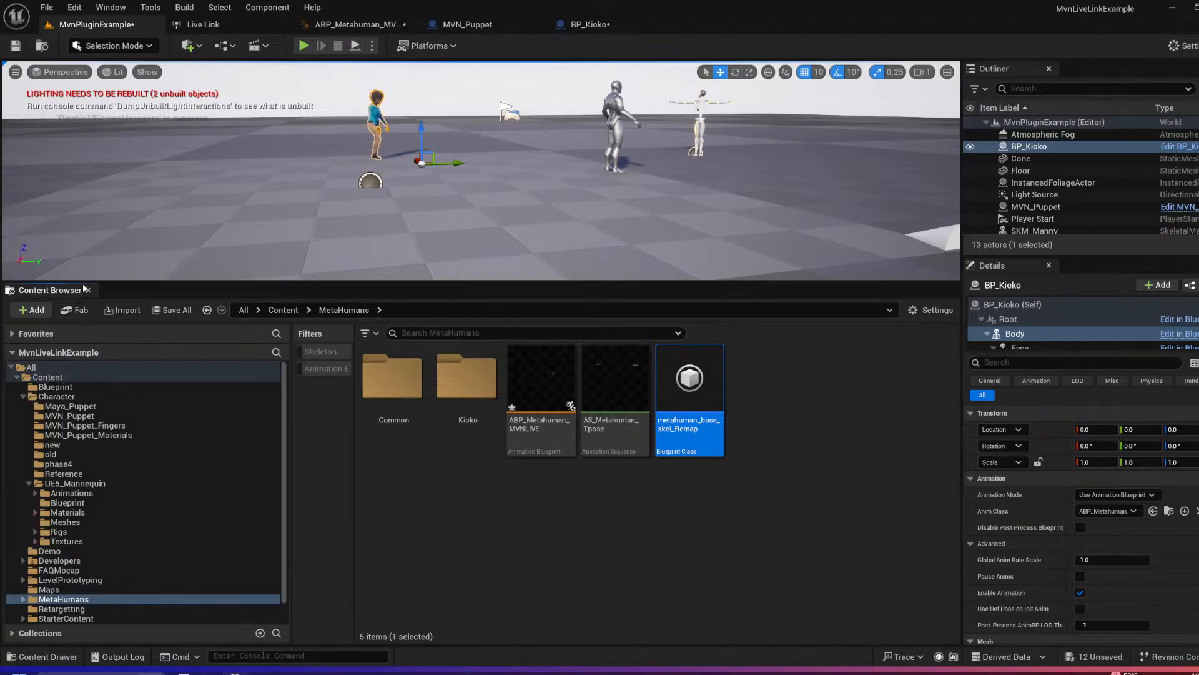
{"action": "double_click", "coordinate": [694, 416]}
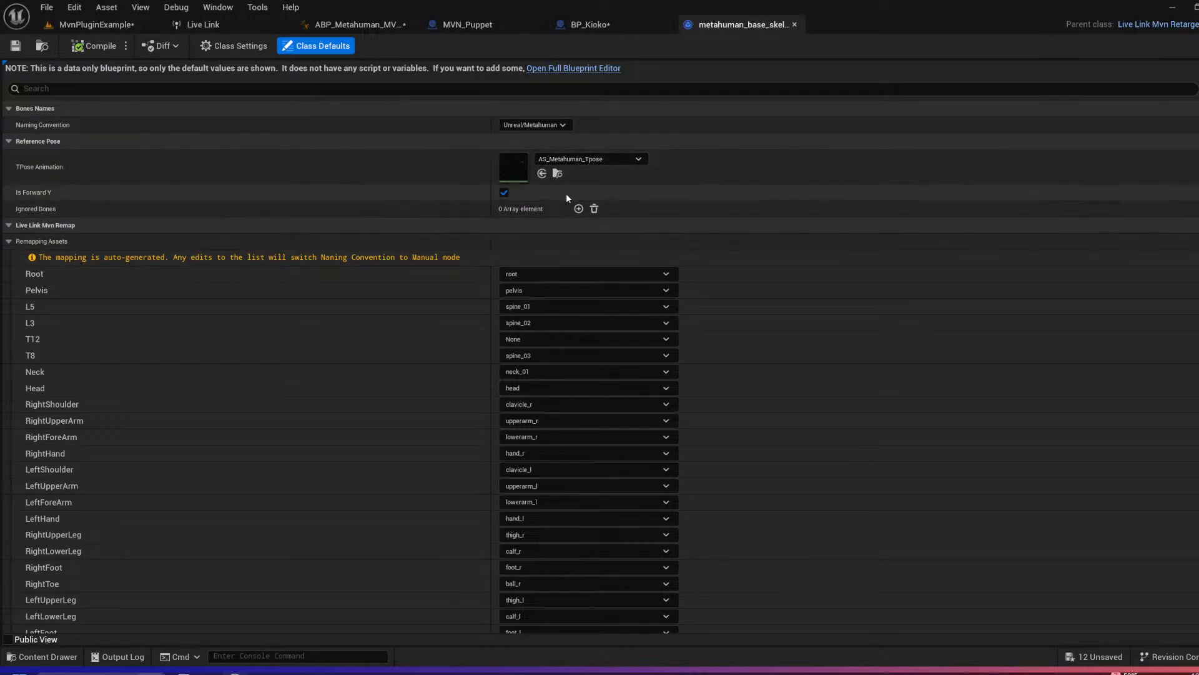
Step: Examine the retarget asset's naming convention options and its list of remapped bones
{"action": "left_click", "coordinate": [8, 242]}
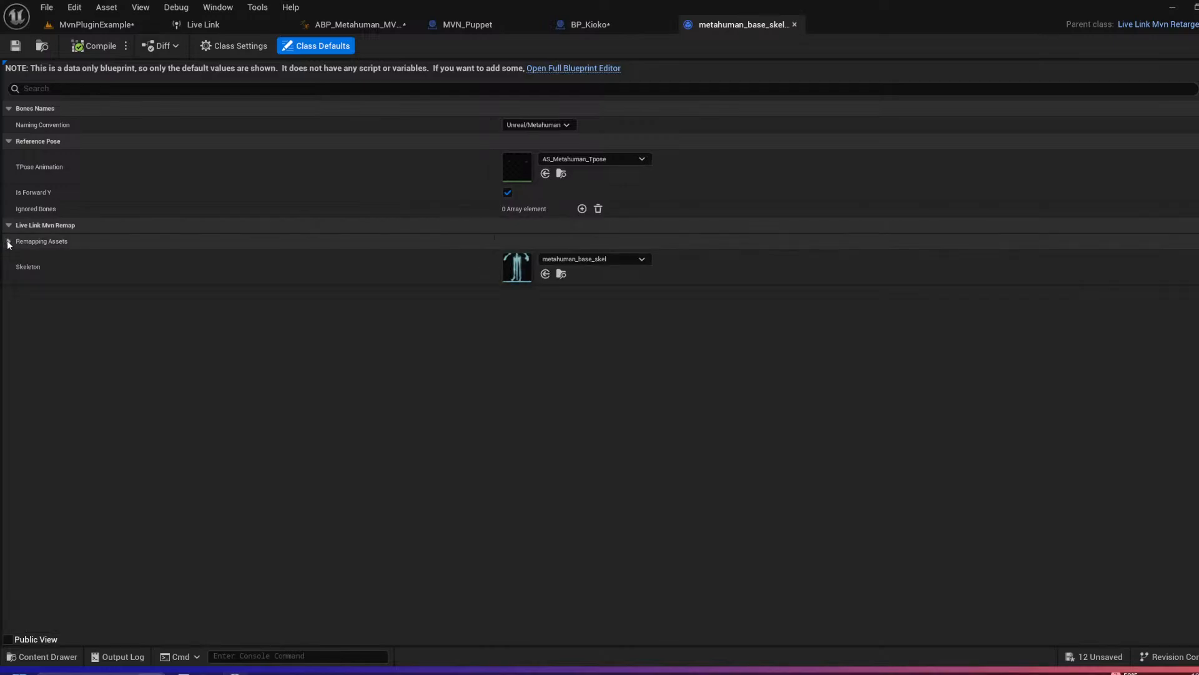
{"action": "left_click", "coordinate": [8, 242]}
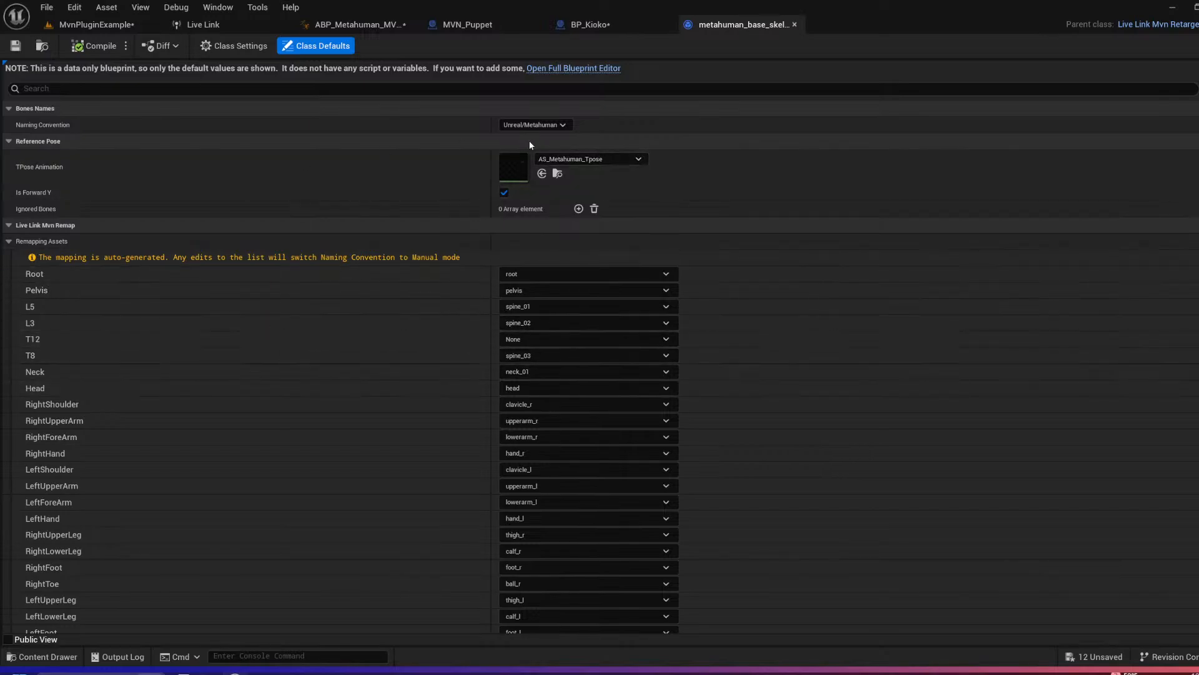
{"action": "left_click", "coordinate": [558, 125]}
{"action": "left_click", "coordinate": [591, 120]}
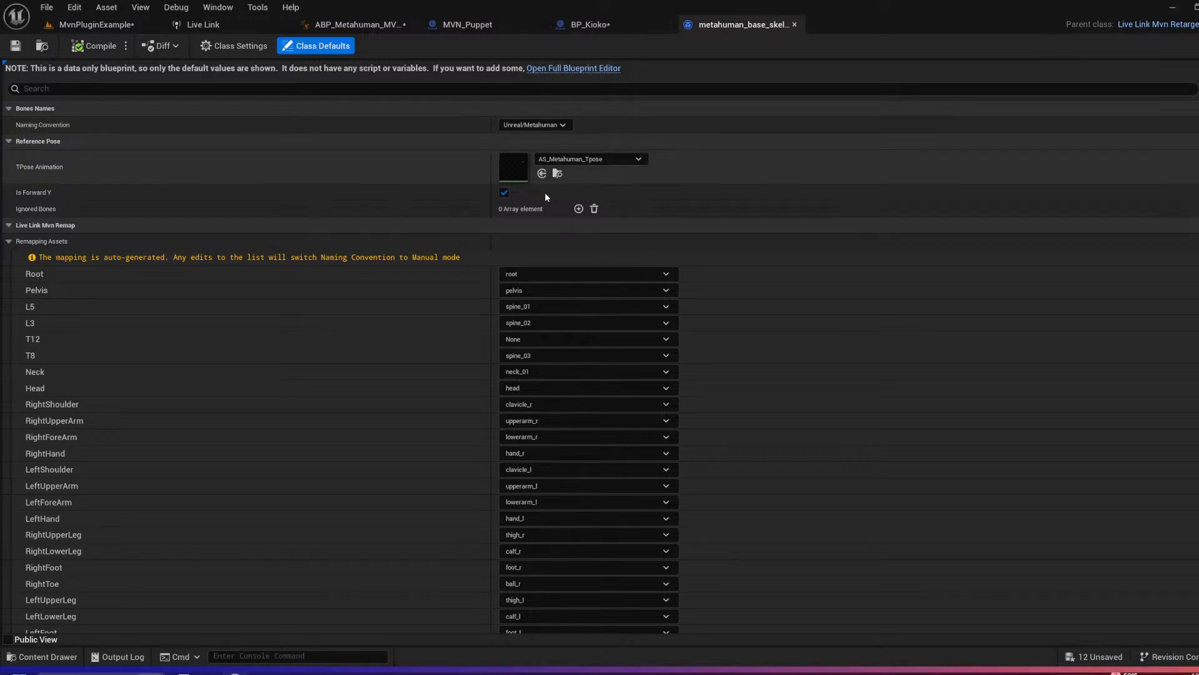
{"action": "scroll", "coordinate": [420, 387], "scroll_direction": "down", "scroll_amount": 5}
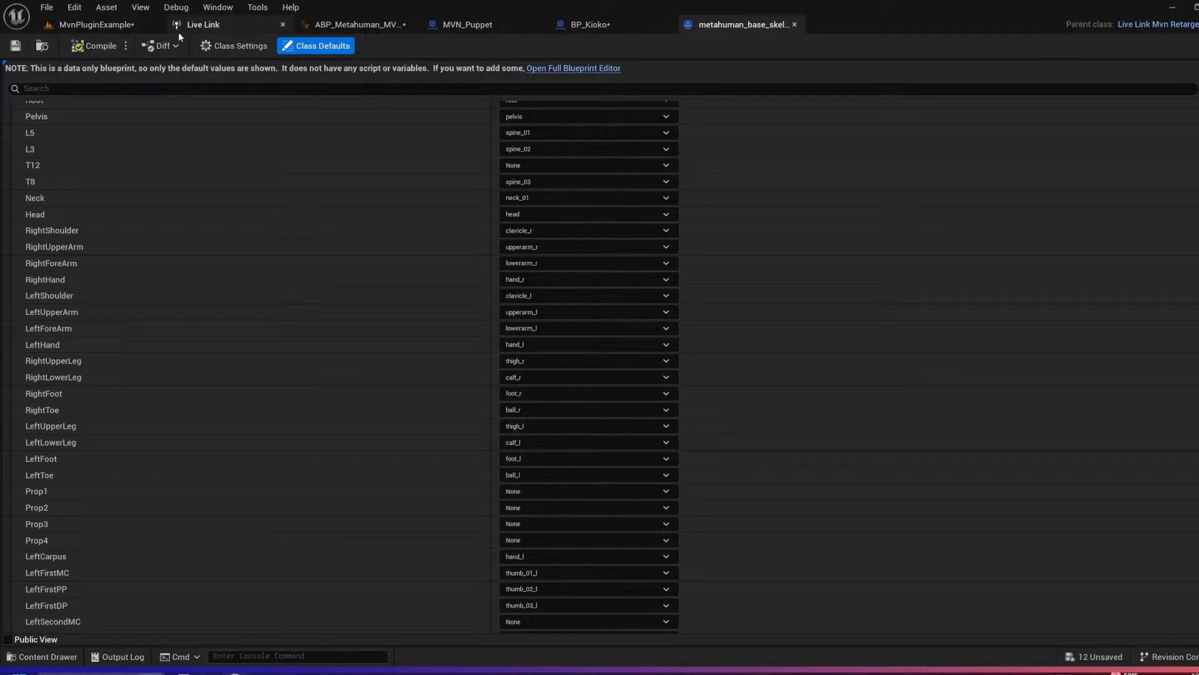
Step: Close the retarget asset and frame BP_Kioko in an enlarged viewport of the MvnPluginExample level
{"action": "left_click", "coordinate": [793, 25]}
{"action": "left_click", "coordinate": [118, 24]}
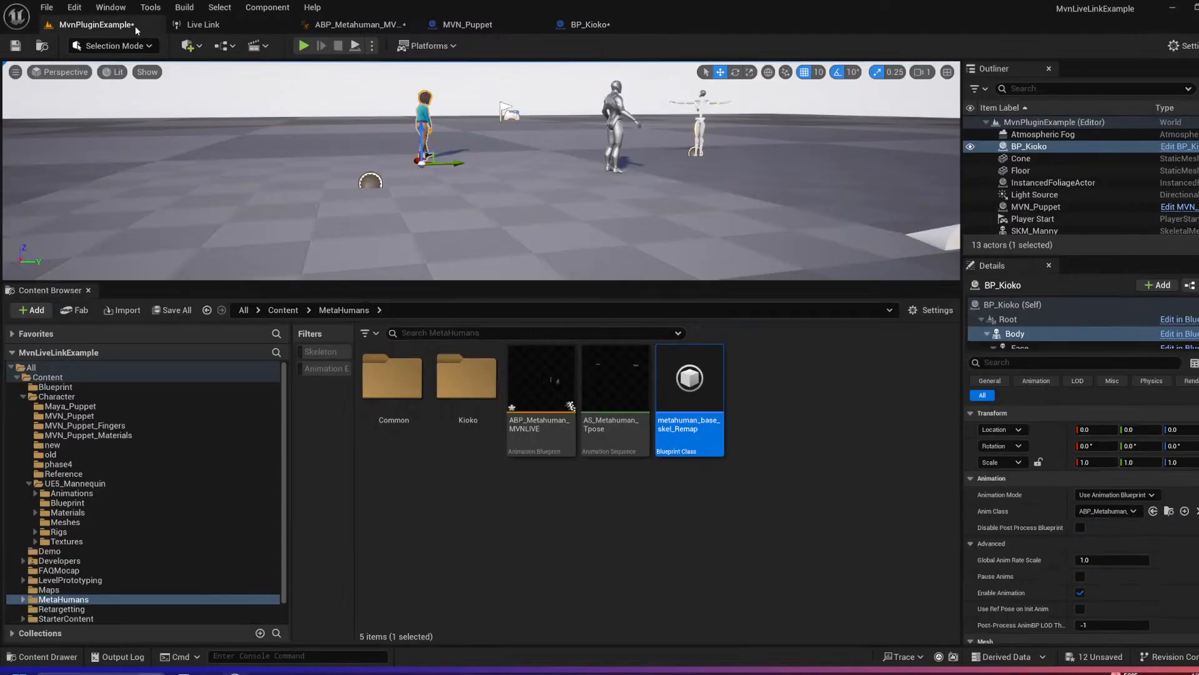
{"action": "key", "text": "f"}
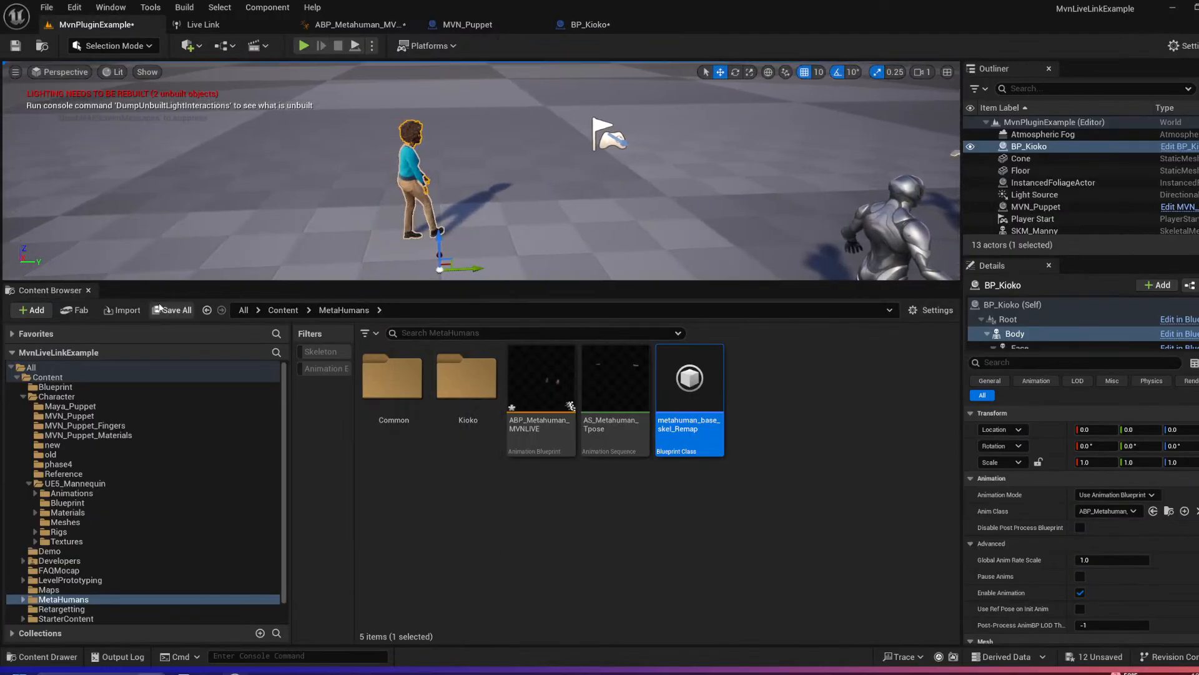
{"action": "left_click_drag", "start_coordinate": [94, 282], "coordinate": [94, 443]}
{"action": "key", "text": "f"}
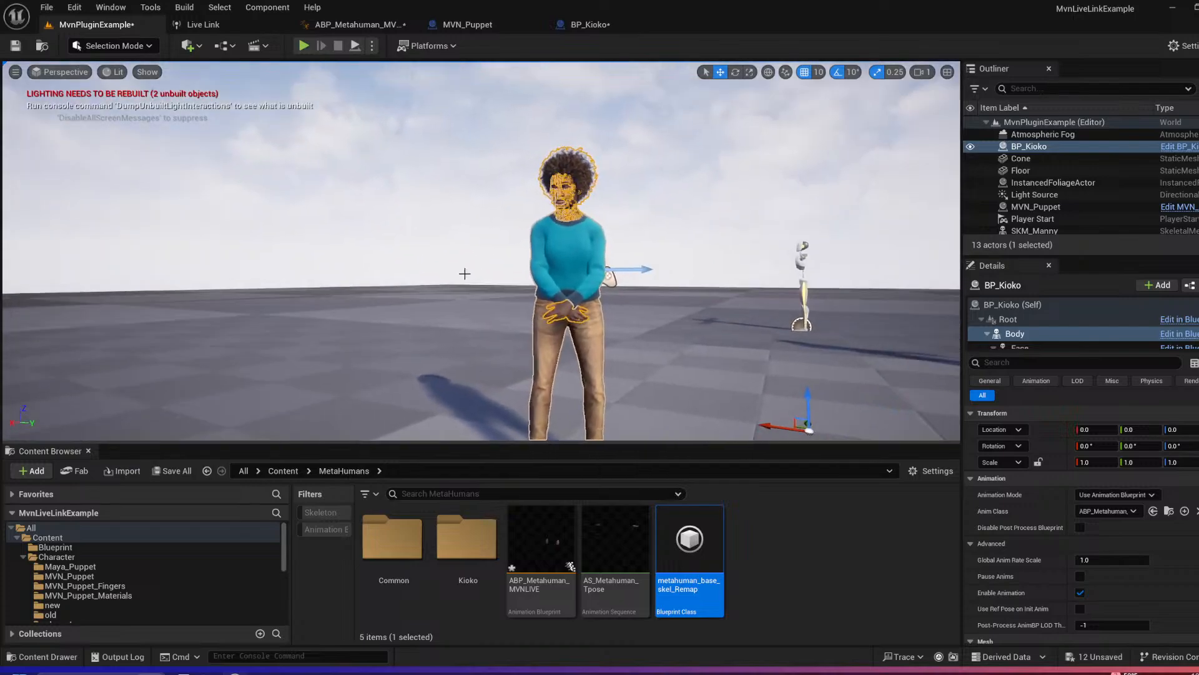
Step: Select BP_Kioko in the level and set its ARKit Face Subj to iPhone
{"action": "left_click", "coordinate": [700, 223]}
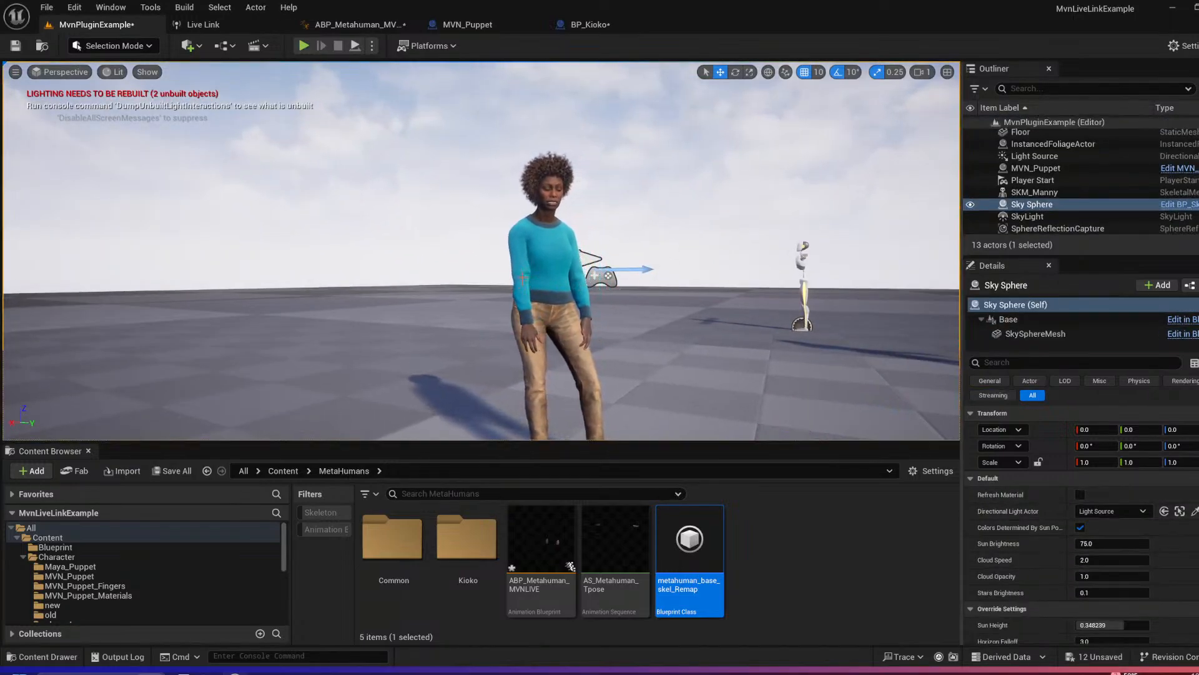
{"action": "left_click", "coordinate": [523, 275]}
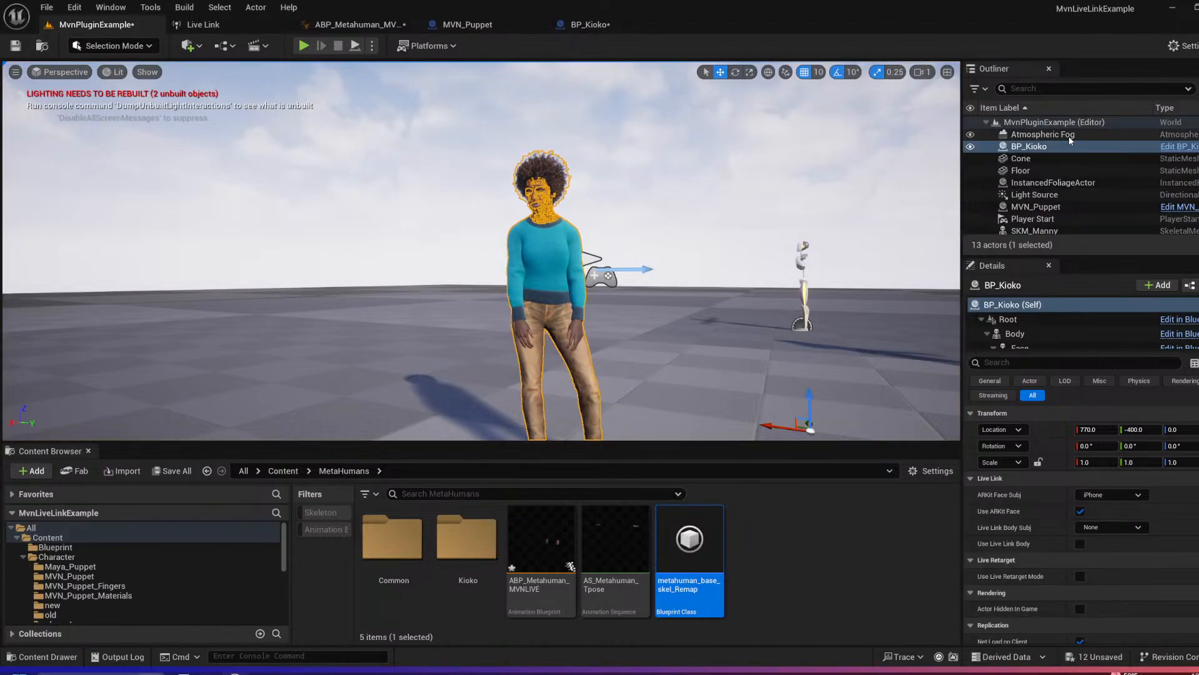
{"action": "left_click_drag", "start_coordinate": [962, 350], "coordinate": [822, 344]}
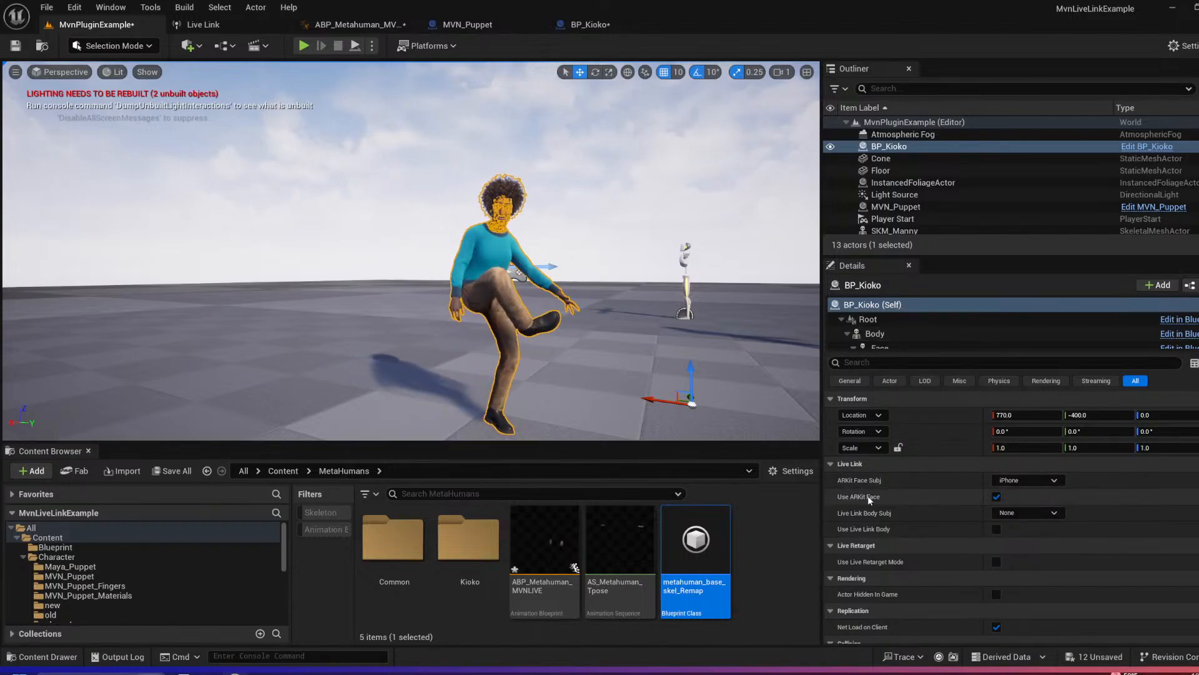
{"action": "left_click", "coordinate": [1053, 481]}
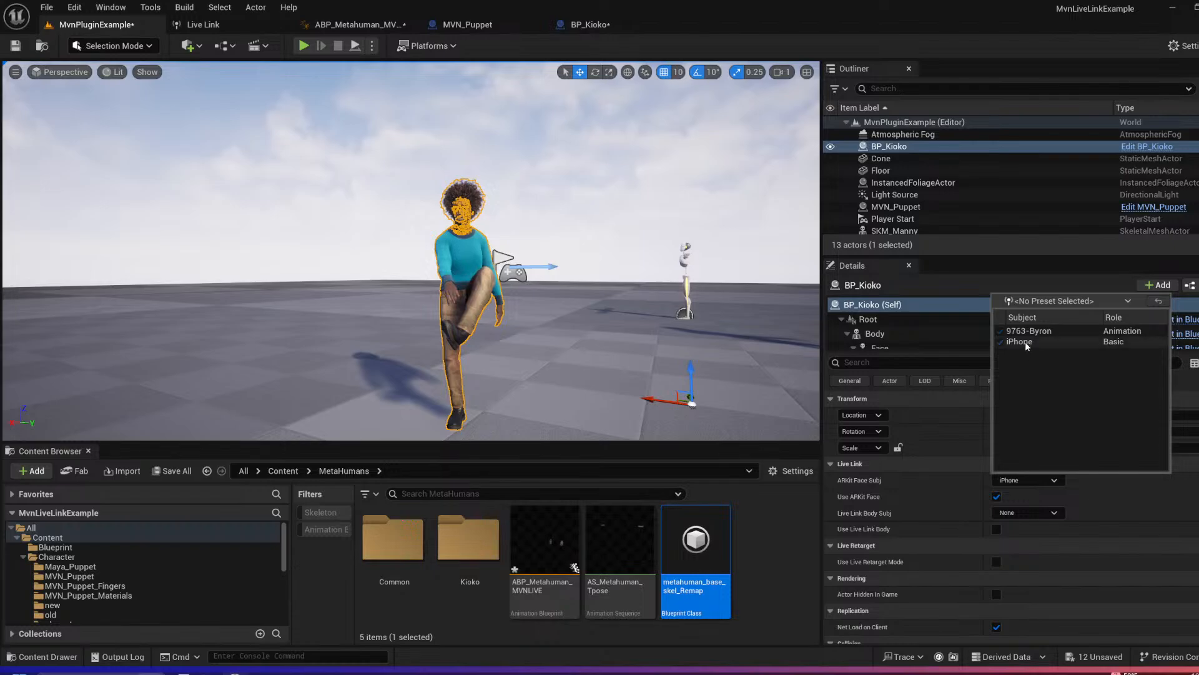
{"action": "left_click", "coordinate": [1036, 343]}
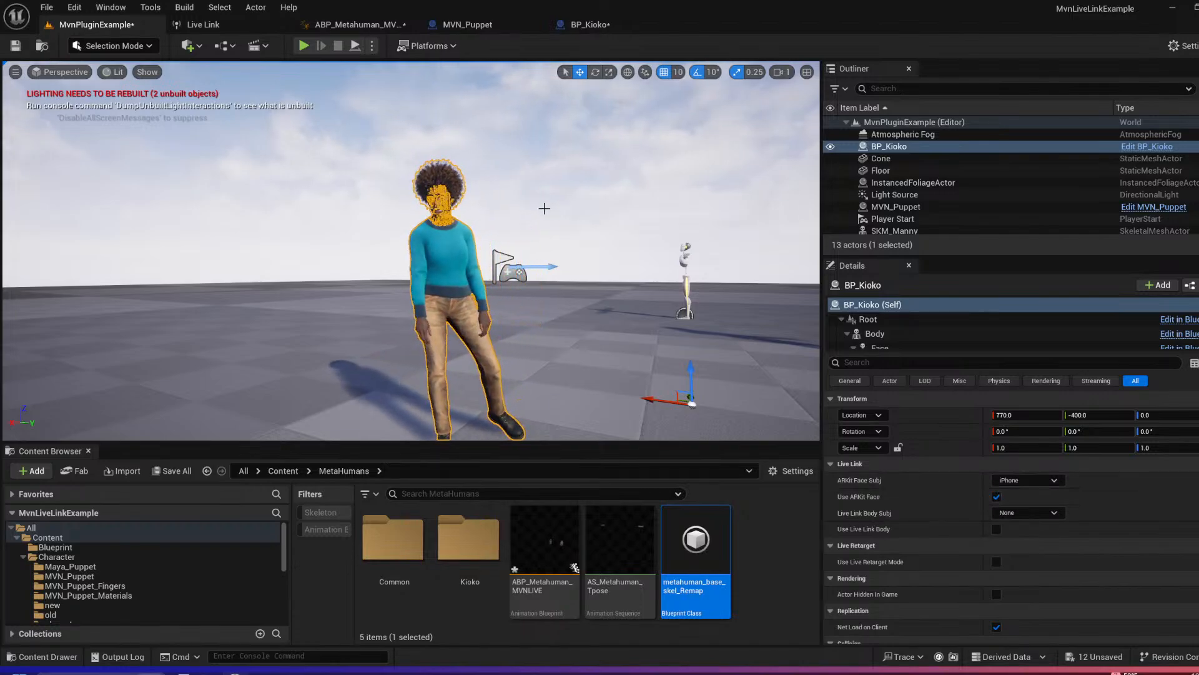
Step: Examine the live-driven Kioko MetaHuman in the level up close and from several angles
{"action": "right_click_drag", "start_coordinate": [532, 205], "coordinate": [526, 187]}
{"action": "scroll", "coordinate": [550, 205], "scroll_direction": "up", "scroll_amount": 8}
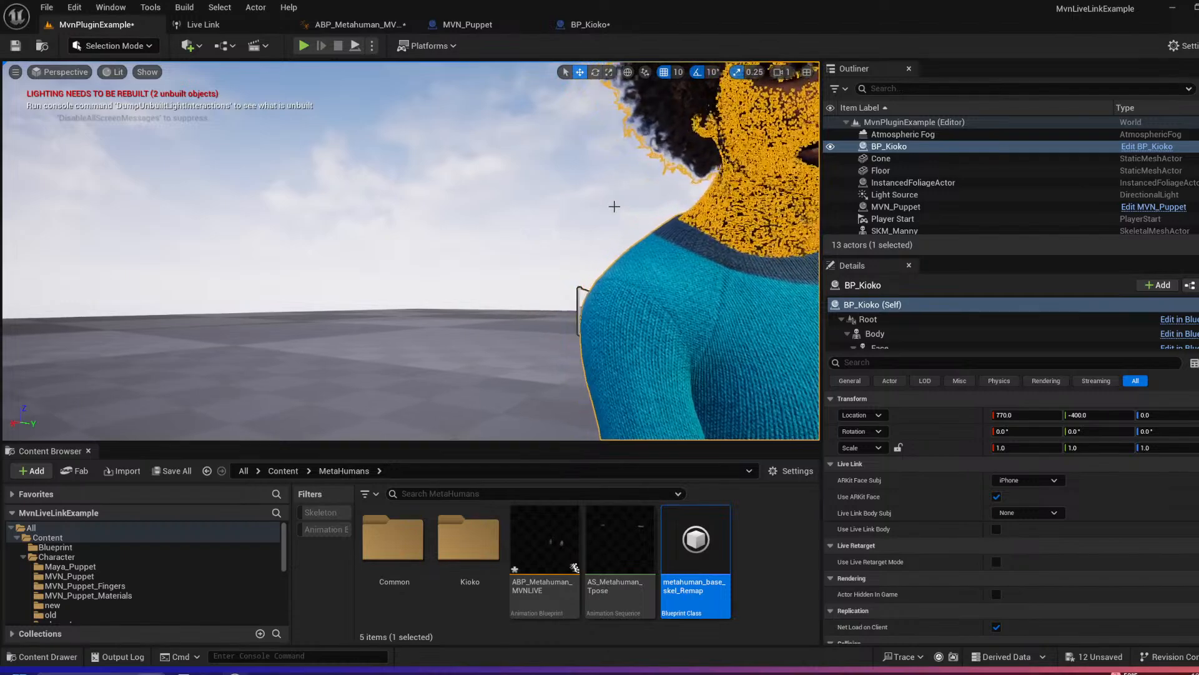
{"action": "key", "text": "g"}
{"action": "key", "text": "s"}
{"action": "right_click_drag", "start_coordinate": [614, 207], "coordinate": [586, 224]}
{"action": "key", "text": "w"}
{"action": "scroll", "coordinate": [596, 195], "scroll_direction": "down", "scroll_amount": 4}
{"action": "key", "text": "s"}
{"action": "key", "text": "w"}
{"action": "key", "text": "s"}
{"action": "key", "text": "a"}
{"action": "key", "text": "s"}
{"action": "key", "text": "d"}
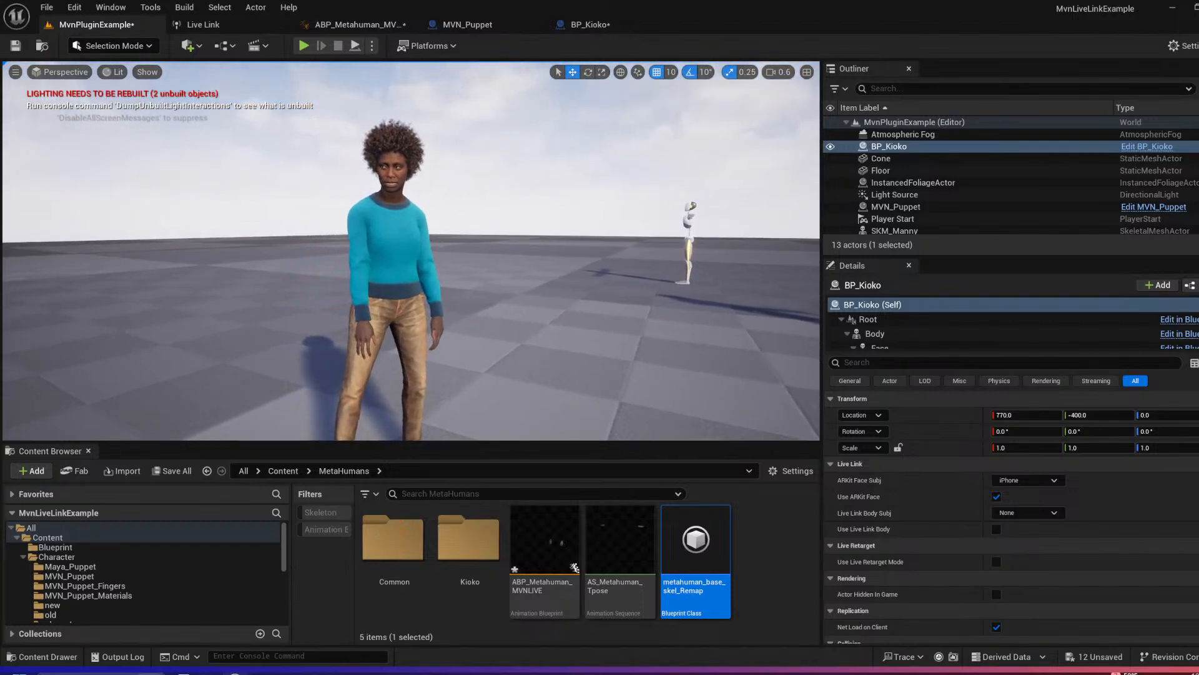
{"action": "right_click_drag", "start_coordinate": [568, 297], "coordinate": [450, 312]}
{"action": "key", "text": "d"}
{"action": "left_click_drag", "start_coordinate": [412, 250], "coordinate": [587, 280], "text": "alt"}
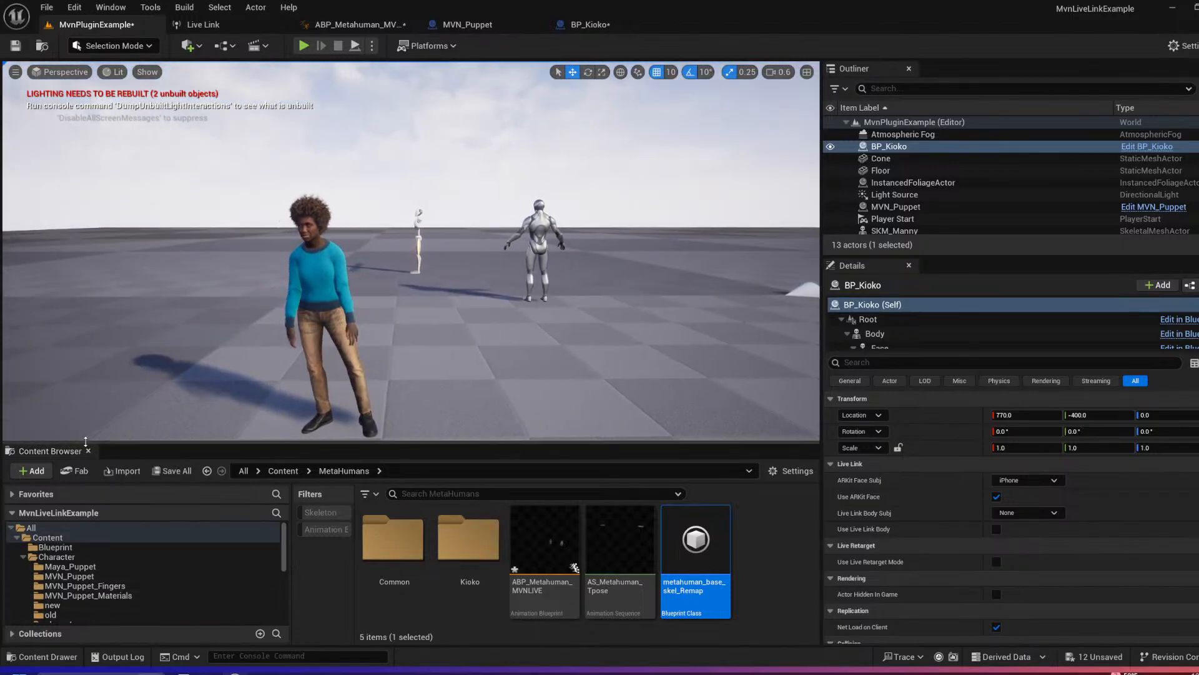
Step: Open the Demo folder in an enlarged Content Browser and save all unsaved assets
{"action": "left_click_drag", "start_coordinate": [88, 443], "coordinate": [103, 259]}
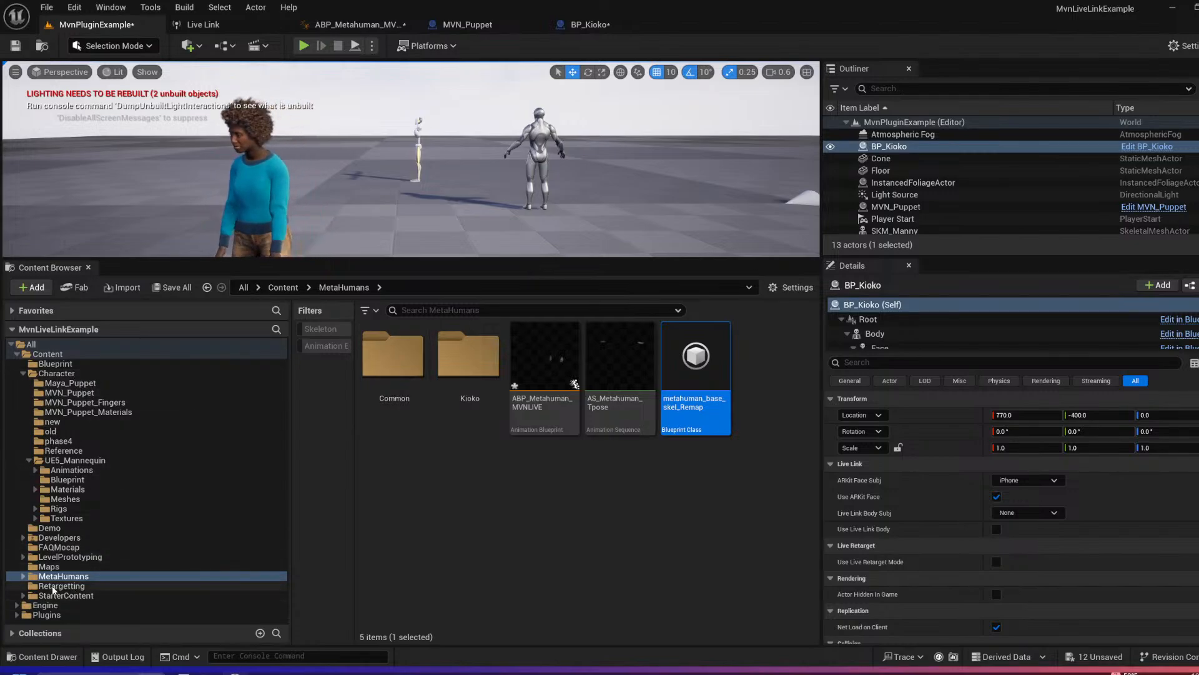
{"action": "left_click", "coordinate": [78, 530]}
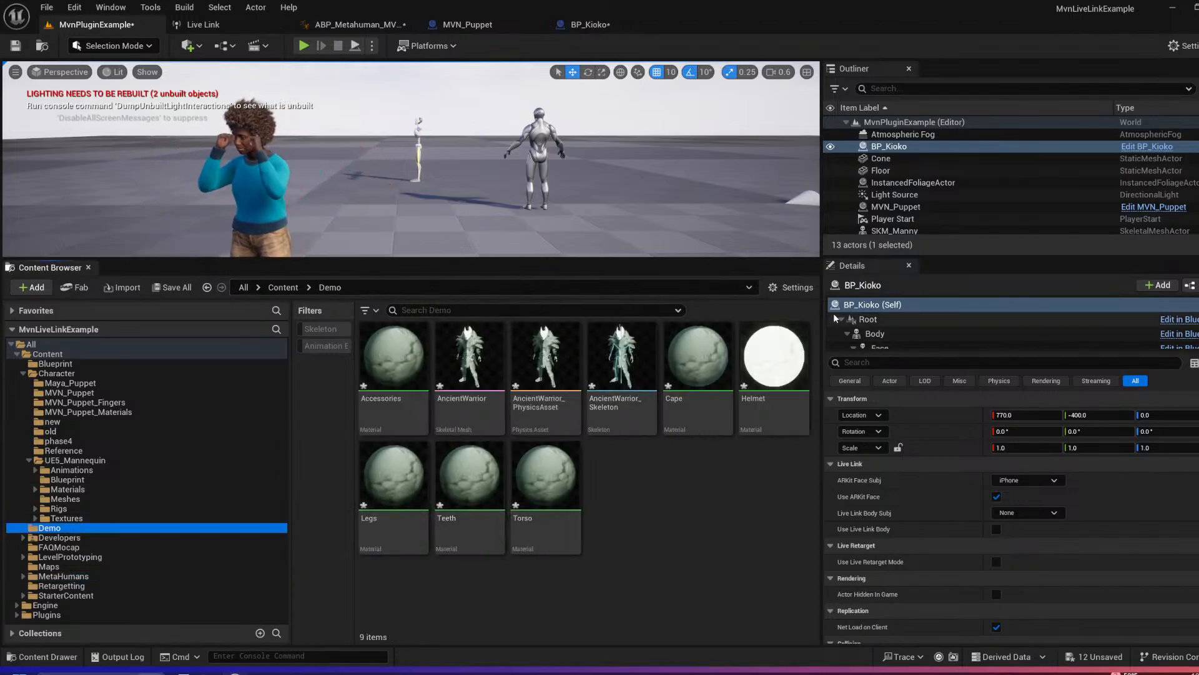
{"action": "left_click_drag", "start_coordinate": [821, 315], "coordinate": [968, 316]}
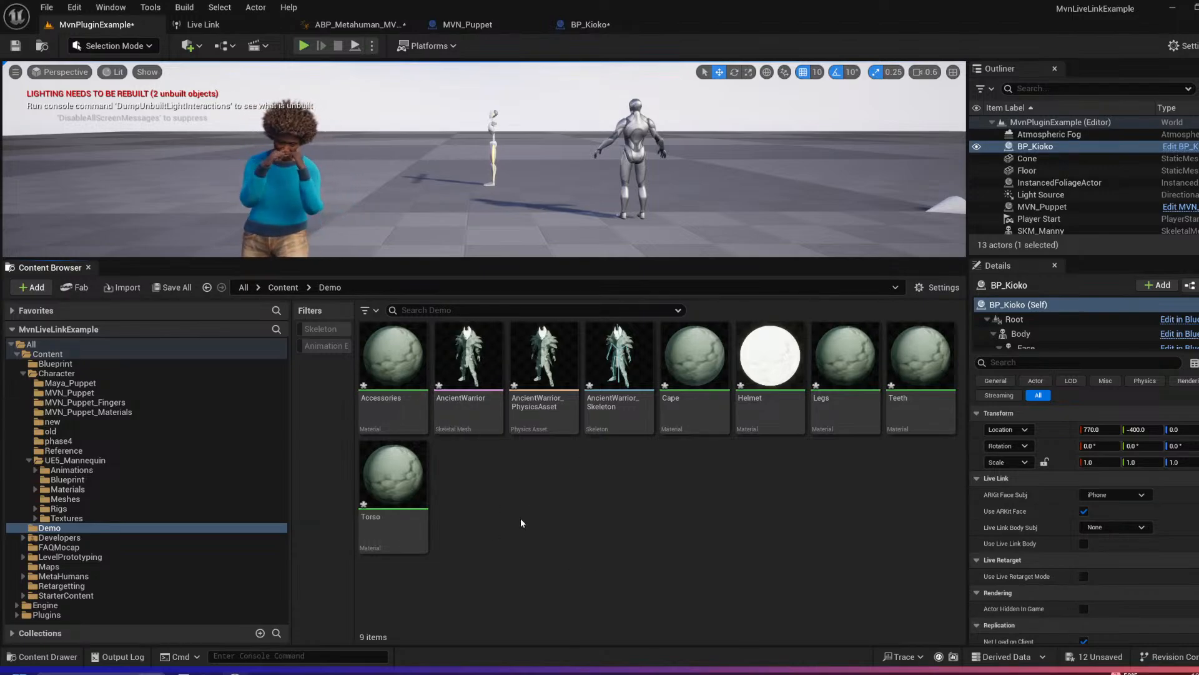
{"action": "key", "text": "ctrl+shift+s"}
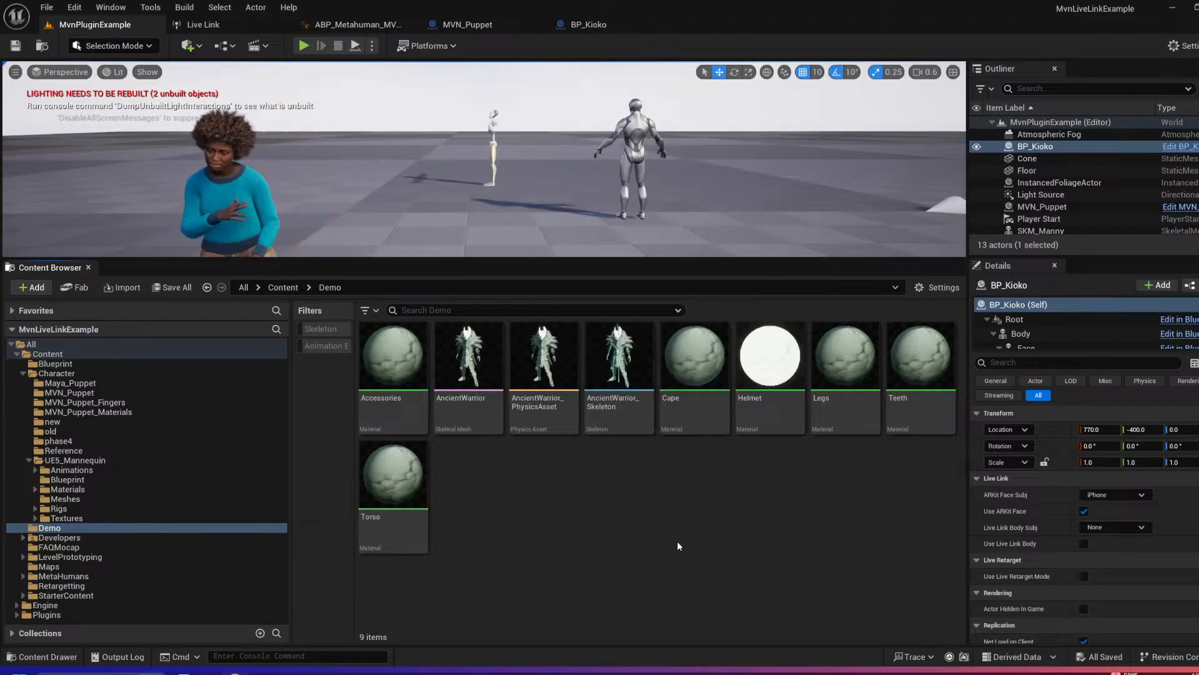
Step: Place the AncientWarrior skeletal mesh in the level beside BP_Kioko and rotate it about 160 degrees around Z
{"action": "mouse_move", "coordinate": [496, 415]}
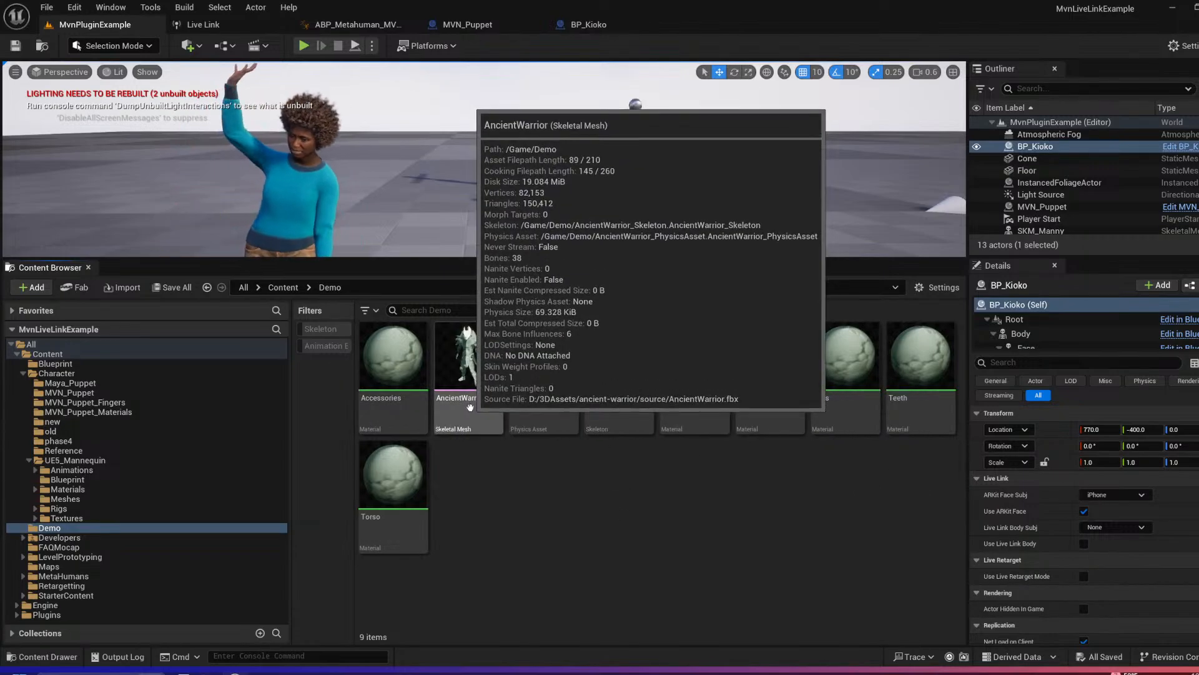
{"action": "left_click_drag", "start_coordinate": [470, 407], "coordinate": [537, 255]}
{"action": "right_click_drag", "start_coordinate": [538, 240], "coordinate": [529, 255]}
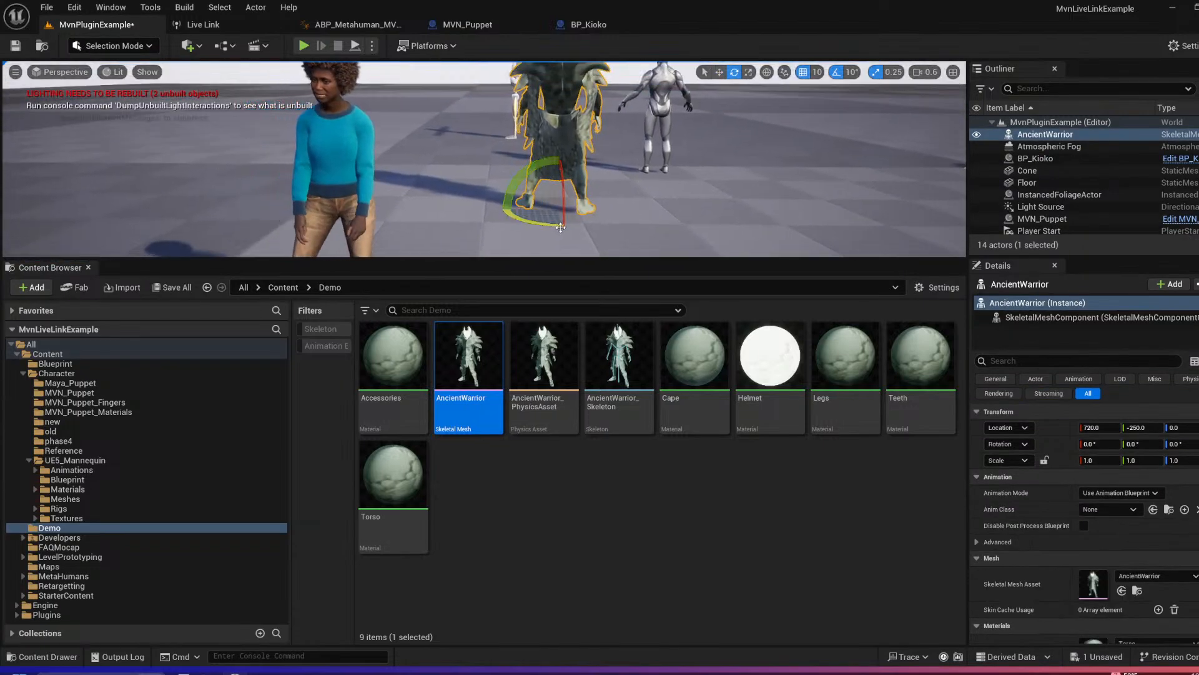
{"action": "left_click_drag", "start_coordinate": [561, 227], "coordinate": [550, 225]}
{"action": "mouse_move", "coordinate": [556, 219]}
{"action": "right_mouse_down"}
{"action": "mouse_move", "coordinate": [556, 182]}
{"action": "mouse_move", "coordinate": [575, 196]}
{"action": "mouse_move", "coordinate": [565, 215]}
{"action": "right_mouse_up"}
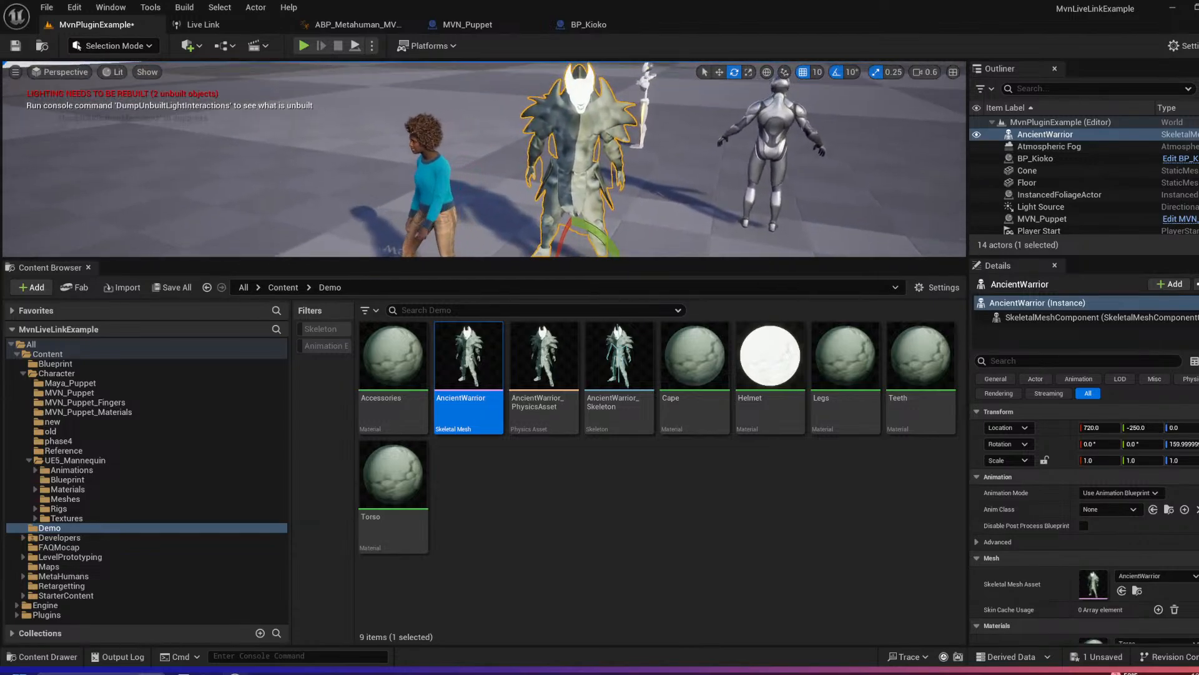
Step: Open the AncientWarrior skeletal mesh in its editor and review the options for creating an animation from its pose
{"action": "left_click_drag", "start_coordinate": [75, 260], "coordinate": [75, 384]}
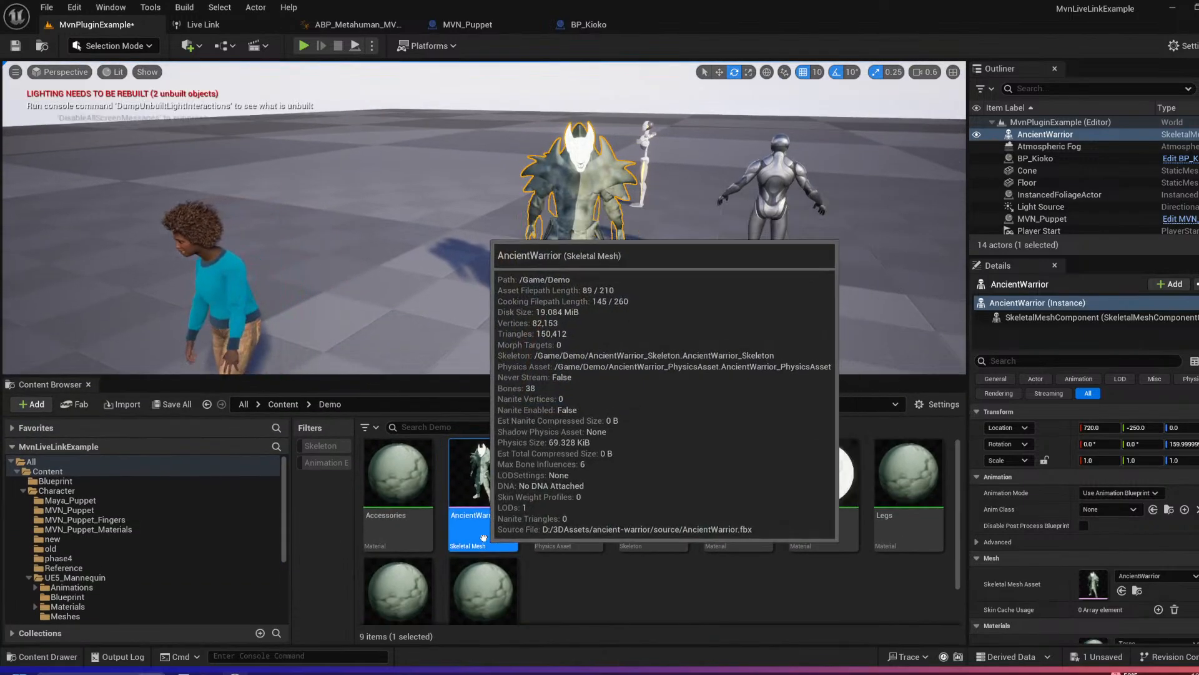
{"action": "right_click", "coordinate": [494, 517]}
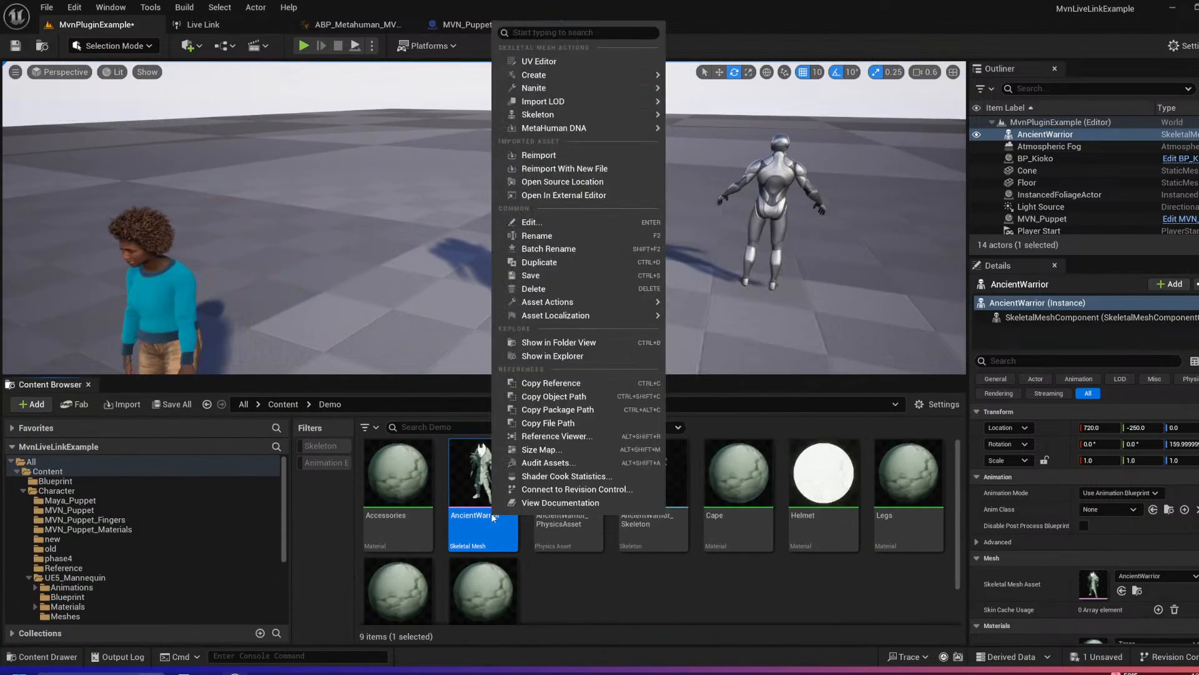
{"action": "double_click", "coordinate": [482, 519]}
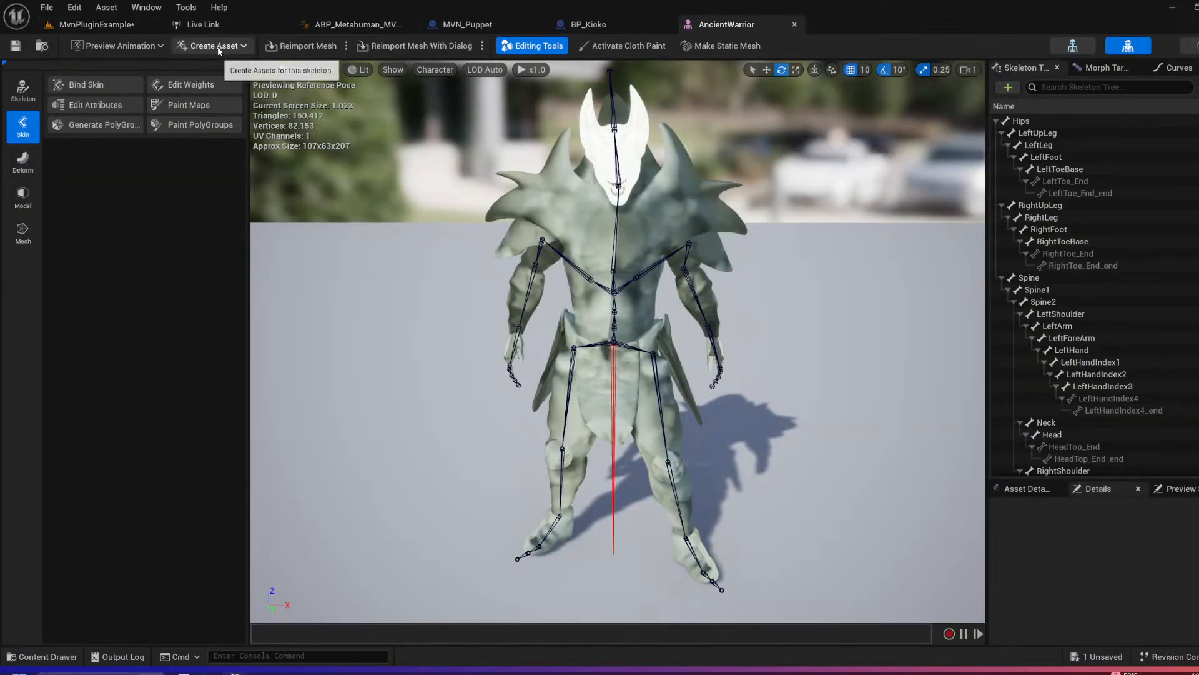
{"action": "left_click", "coordinate": [243, 46]}
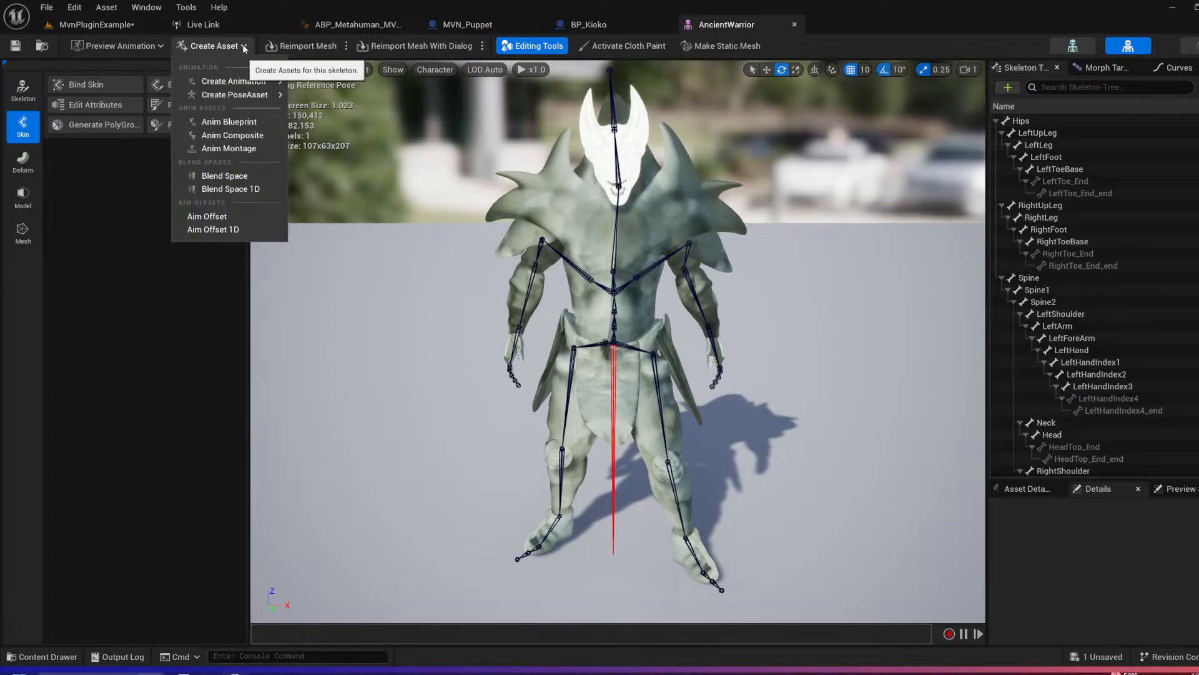
{"action": "mouse_move", "coordinate": [244, 88]}
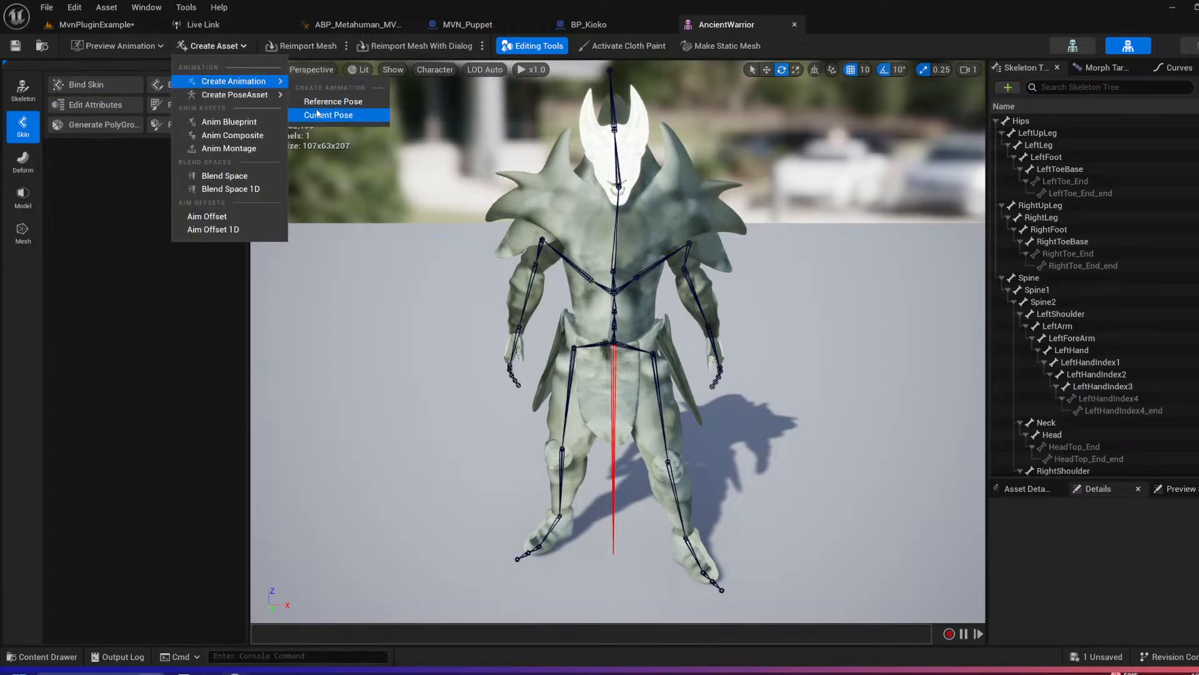
Step: Return to the level editor and create a folder named MVN inside the Demo content folder
{"action": "left_click", "coordinate": [97, 24]}
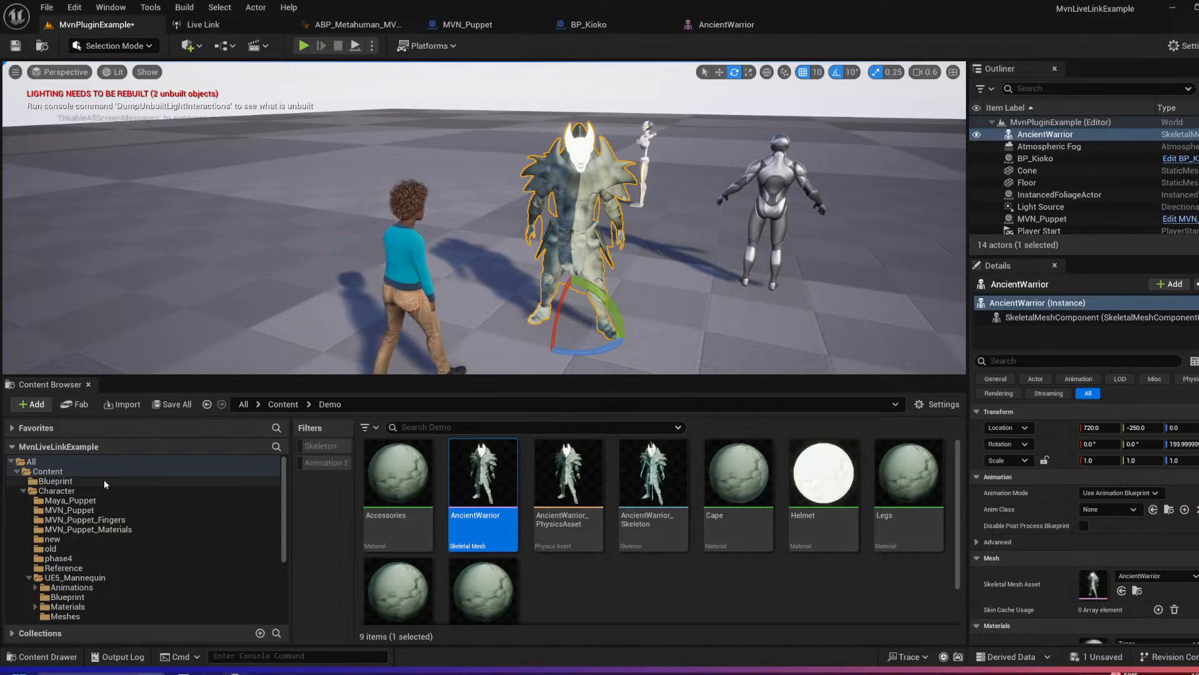
{"action": "left_click", "coordinate": [48, 472]}
{"action": "left_click_drag", "start_coordinate": [81, 376], "coordinate": [113, 261]}
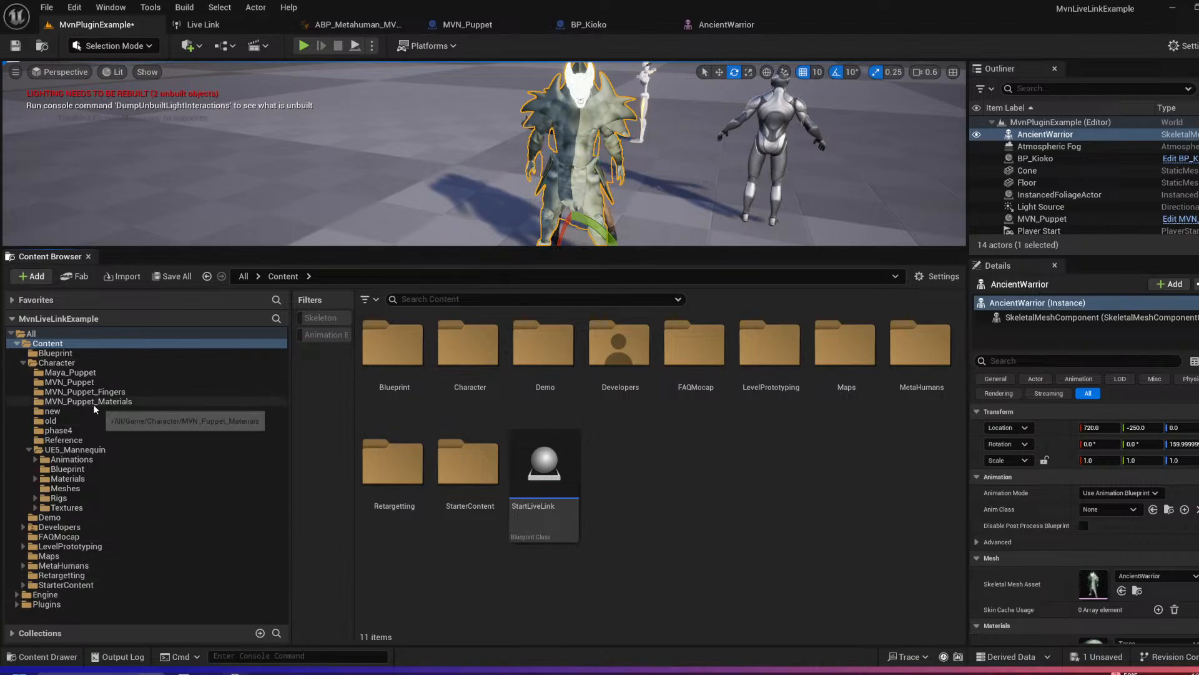
{"action": "left_click", "coordinate": [50, 517]}
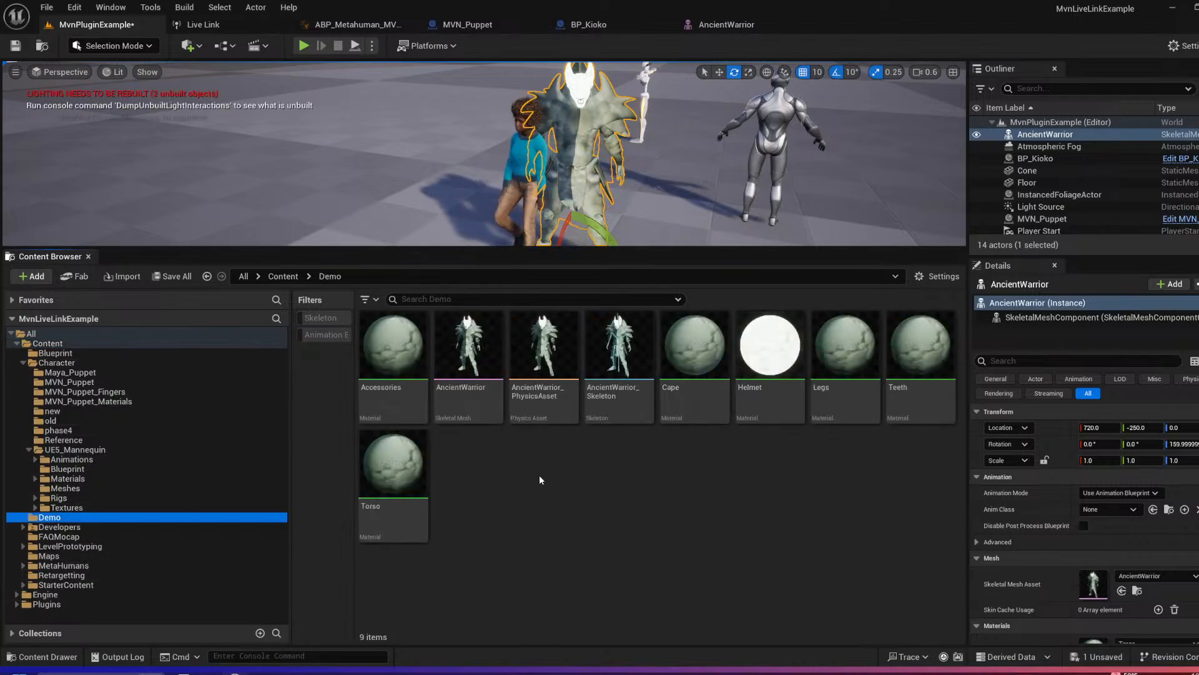
{"action": "right_click", "coordinate": [491, 497]}
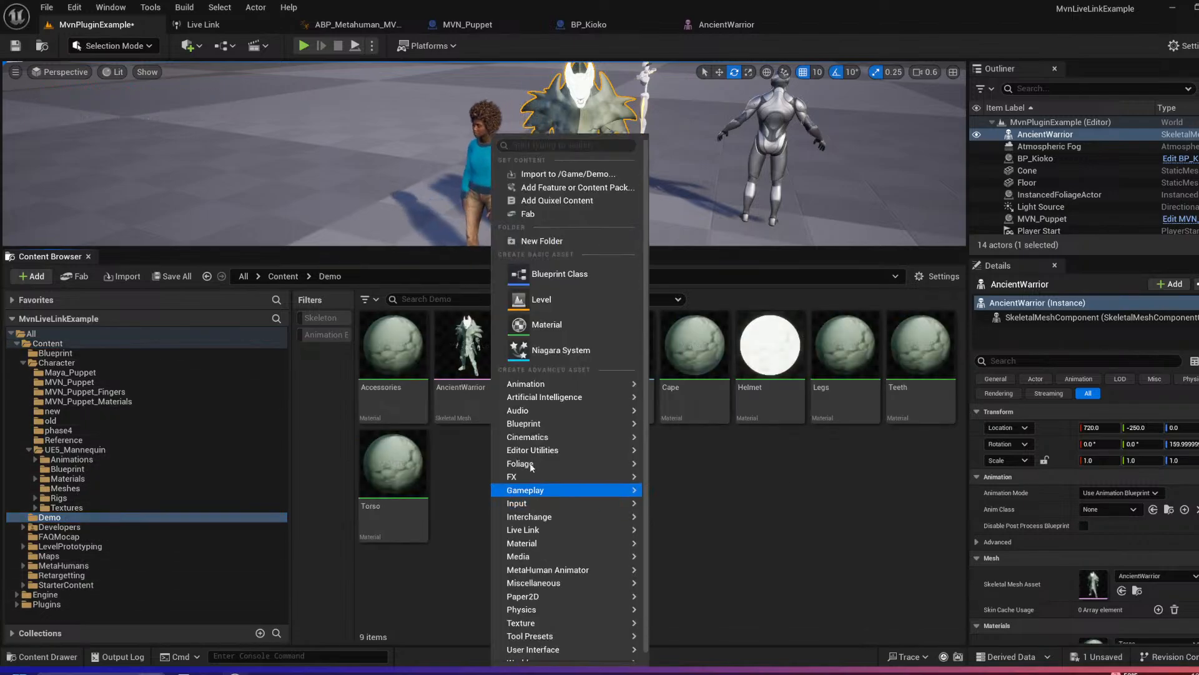
{"action": "left_click", "coordinate": [542, 241]}
{"action": "type", "text": "MVN"}
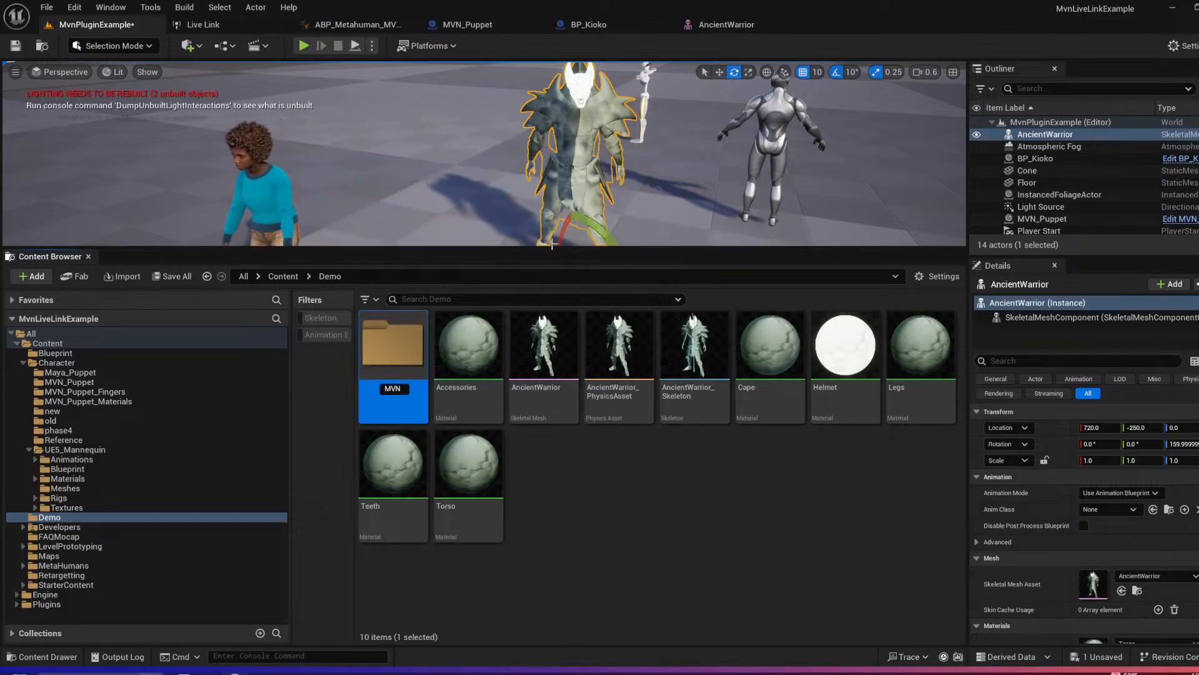
{"action": "key", "text": "Return"}
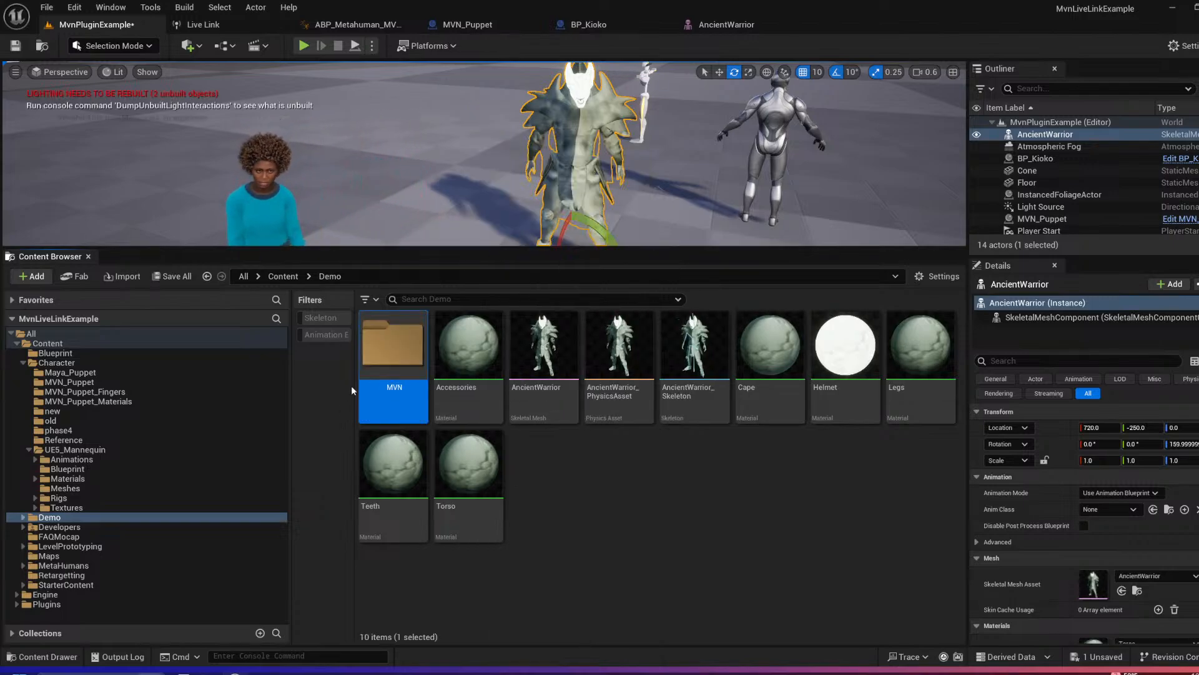
Step: Start an import into the new MVN folder and browse to the D: drive's MVN/Assets/MVN source folder
{"action": "double_click", "coordinate": [421, 375]}
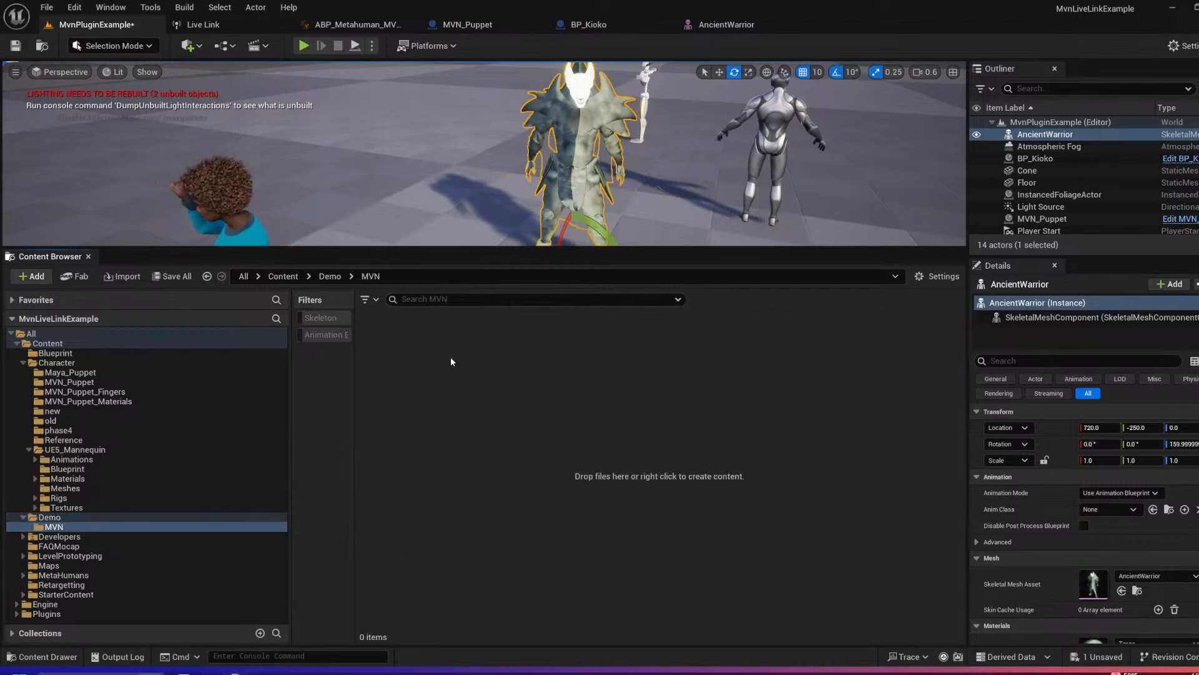
{"action": "right_click", "coordinate": [446, 393]}
{"action": "left_click", "coordinate": [499, 167]}
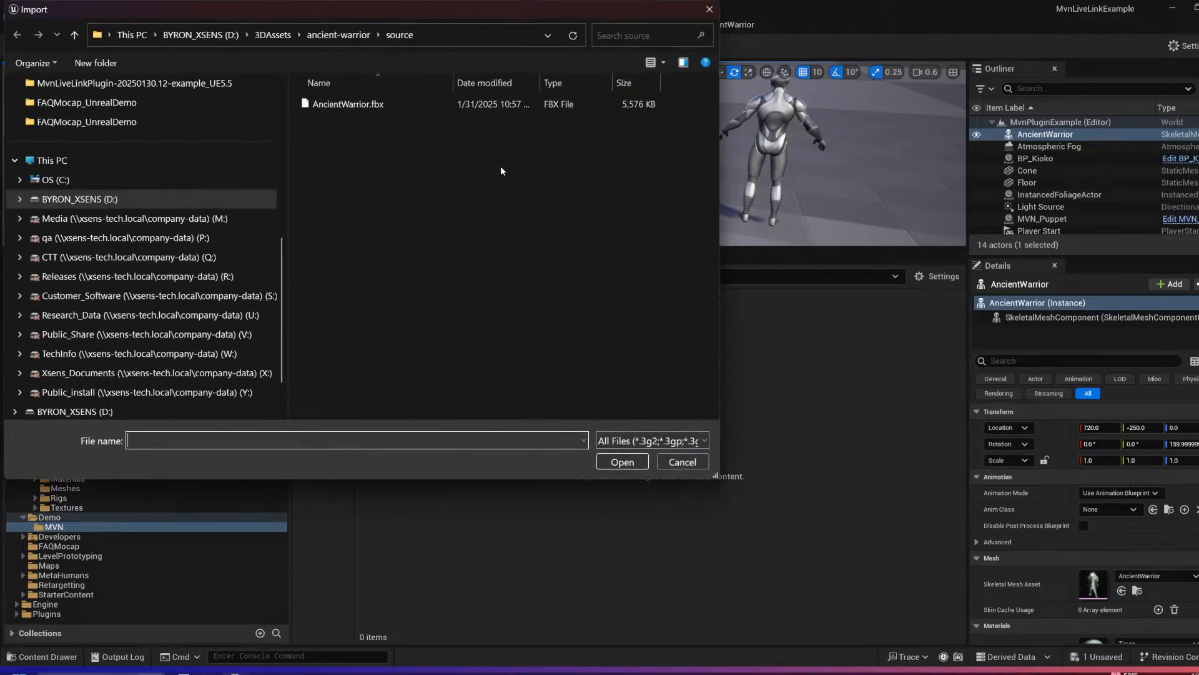
{"action": "left_click", "coordinate": [263, 35]}
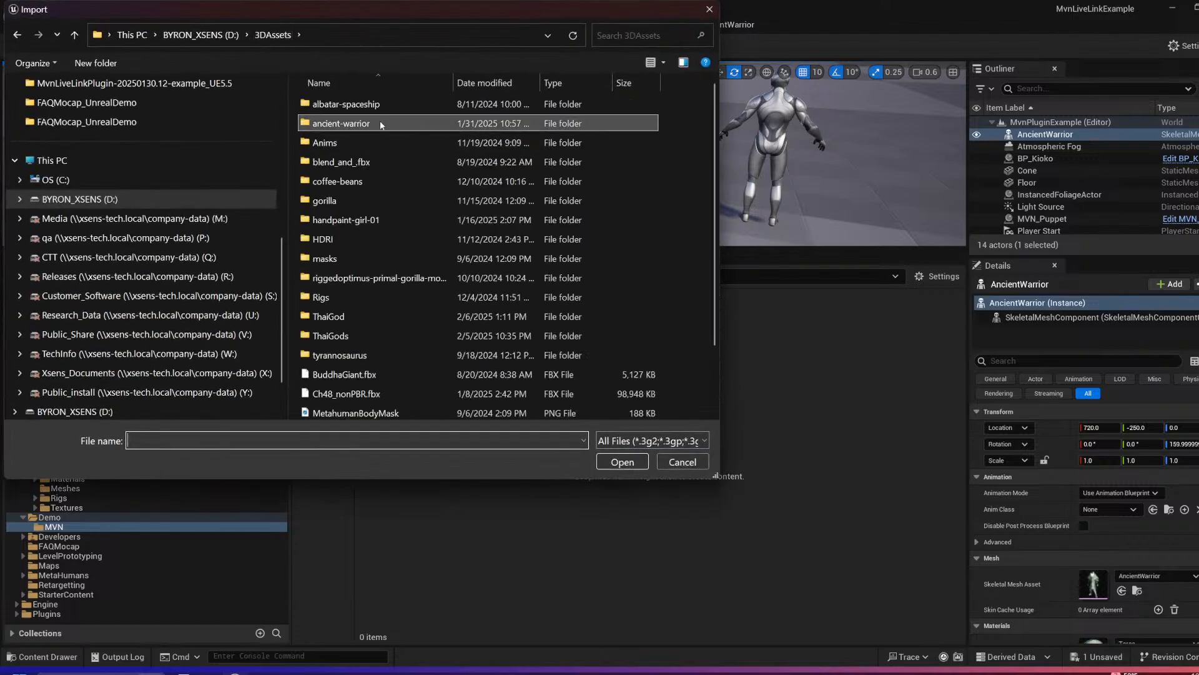
{"action": "scroll", "coordinate": [366, 334], "scroll_direction": "down", "scroll_amount": 2}
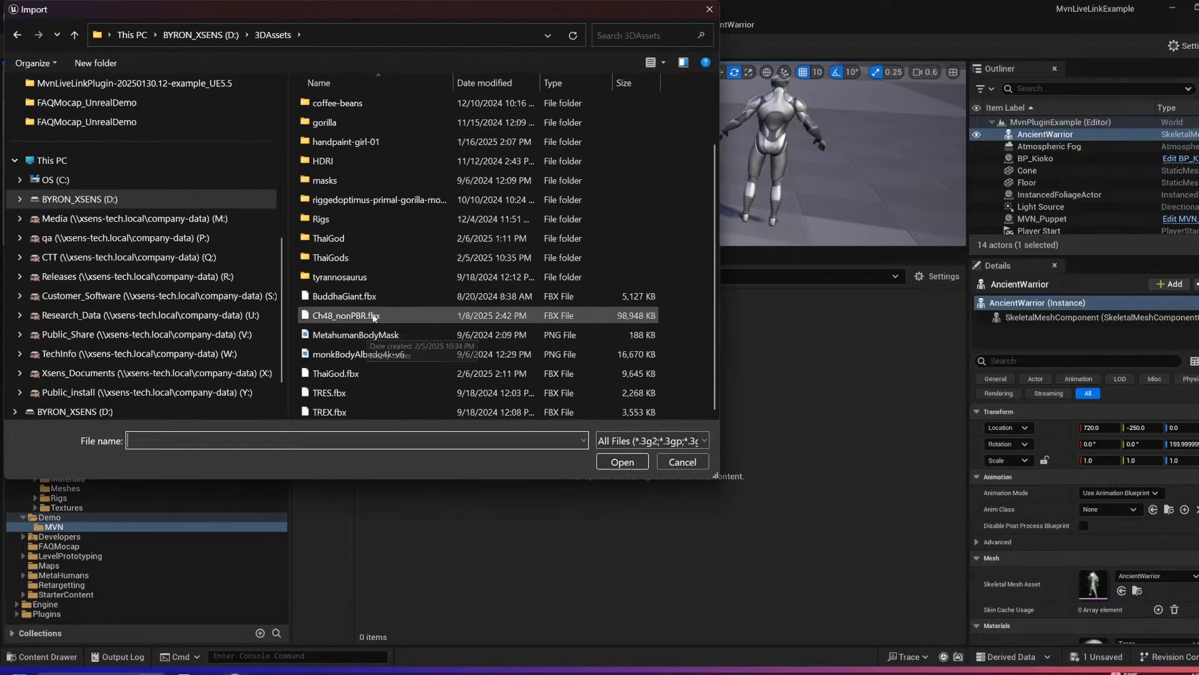
{"action": "scroll", "coordinate": [381, 300], "scroll_direction": "up", "scroll_amount": 2}
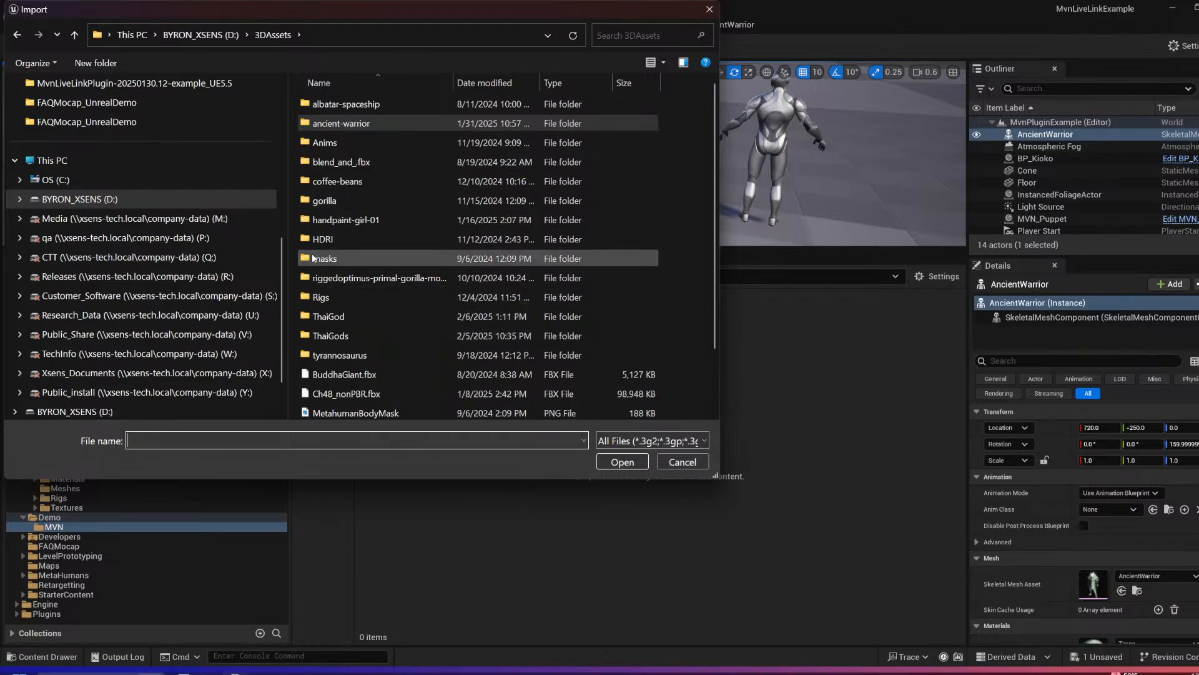
{"action": "left_click", "coordinate": [218, 35]}
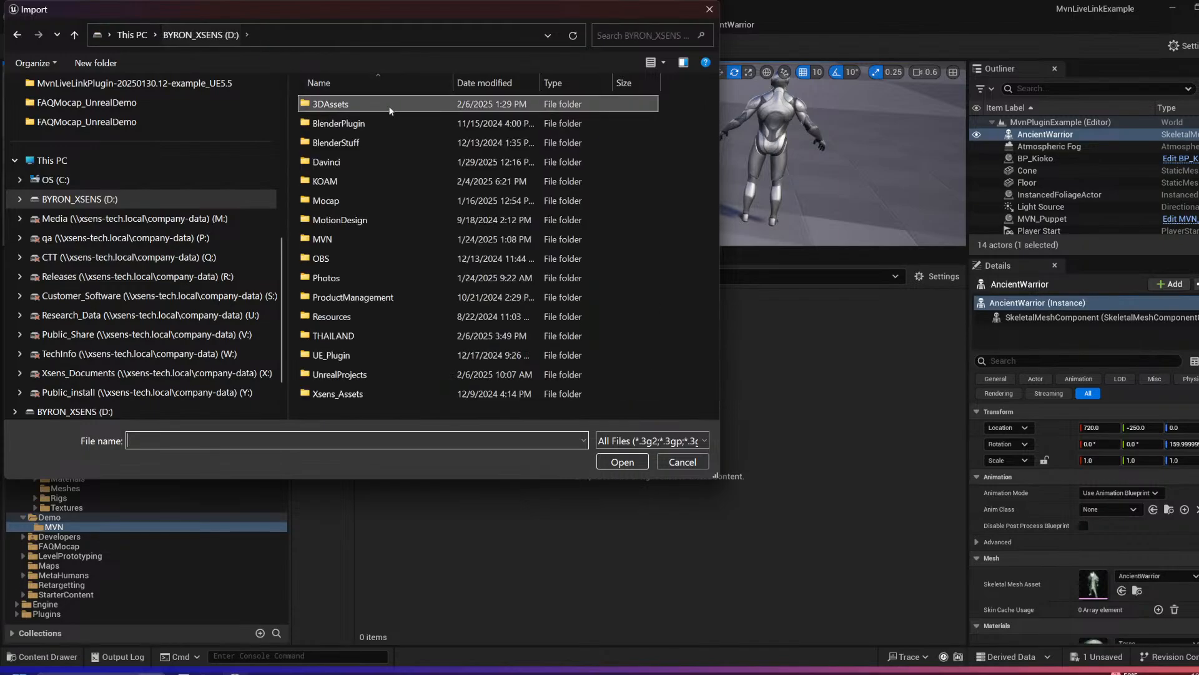
{"action": "double_click", "coordinate": [361, 394]}
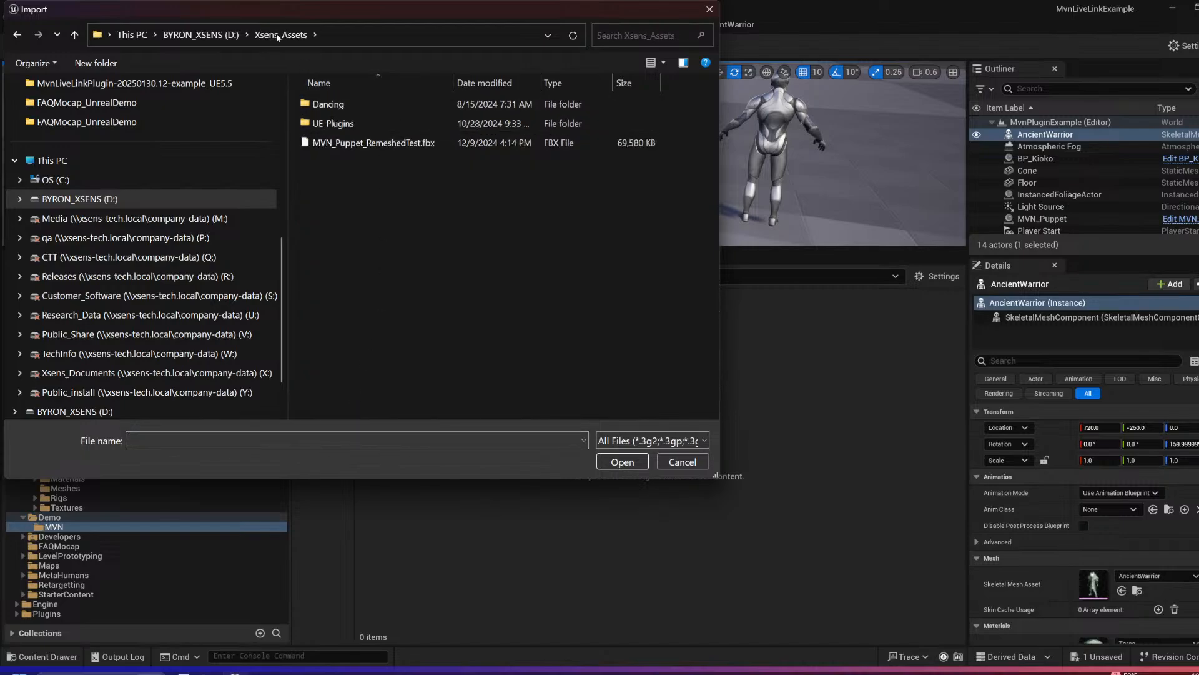
{"action": "left_click", "coordinate": [190, 36]}
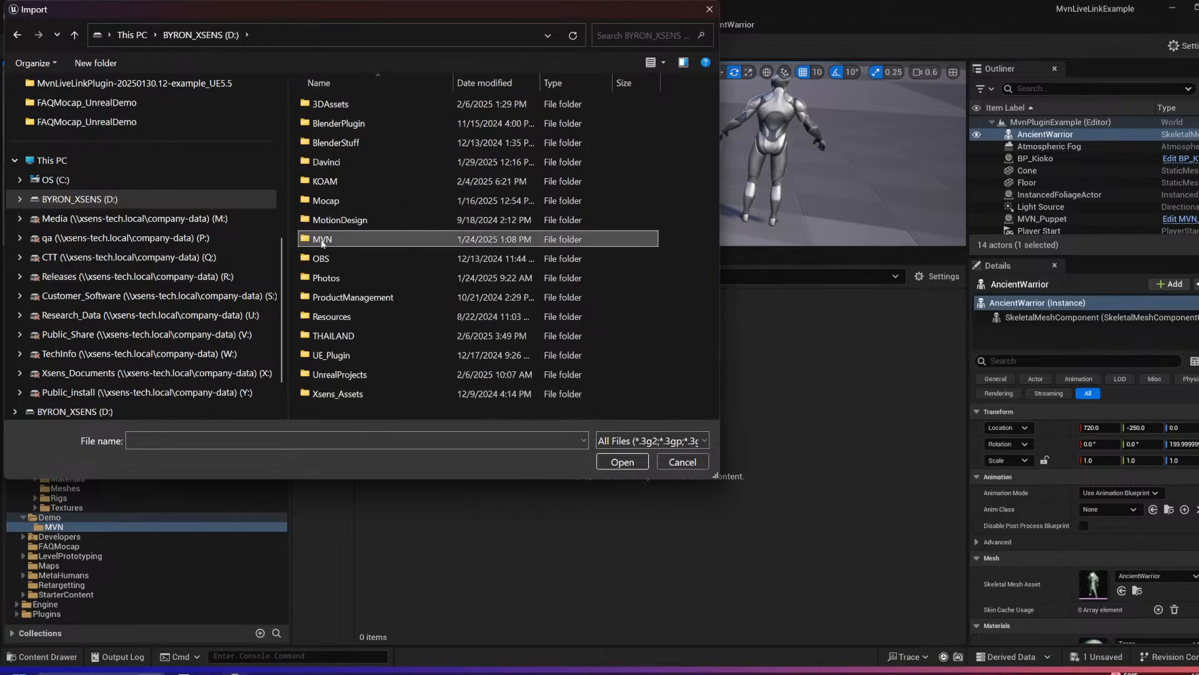
{"action": "double_click", "coordinate": [396, 240]}
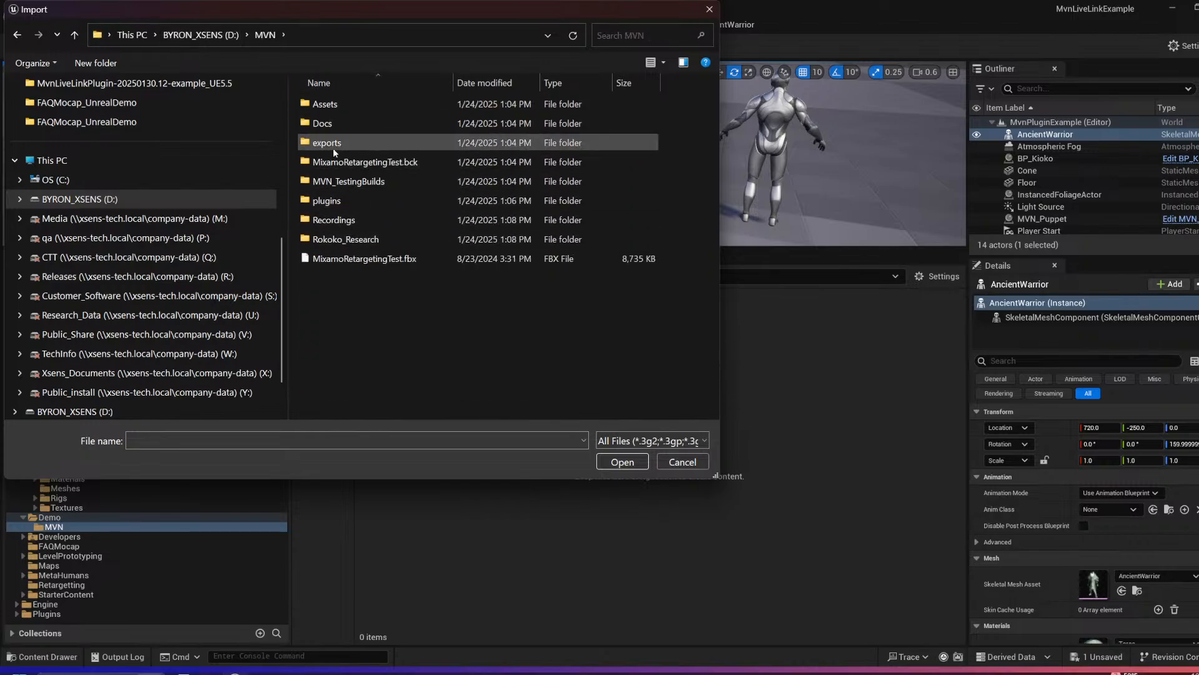
{"action": "double_click", "coordinate": [330, 103]}
{"action": "double_click", "coordinate": [358, 125]}
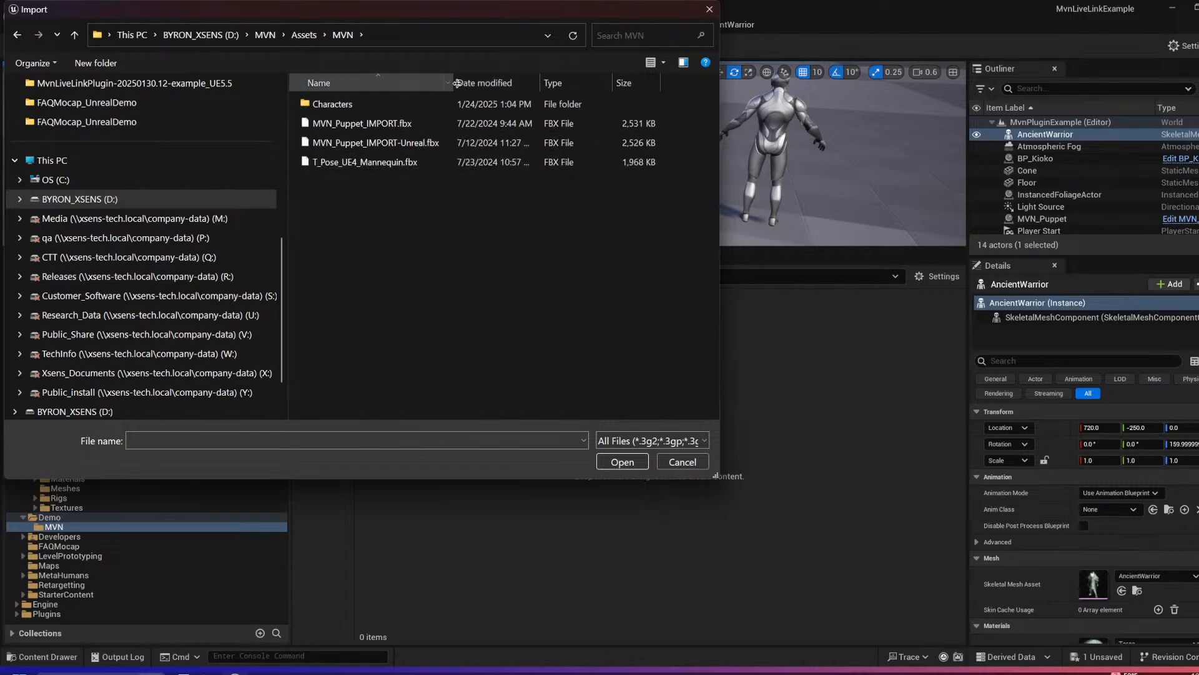
Step: Import MVN_Puppet_IMPORT.fbx into the Demo/MVN content folder
{"action": "left_click", "coordinate": [361, 127]}
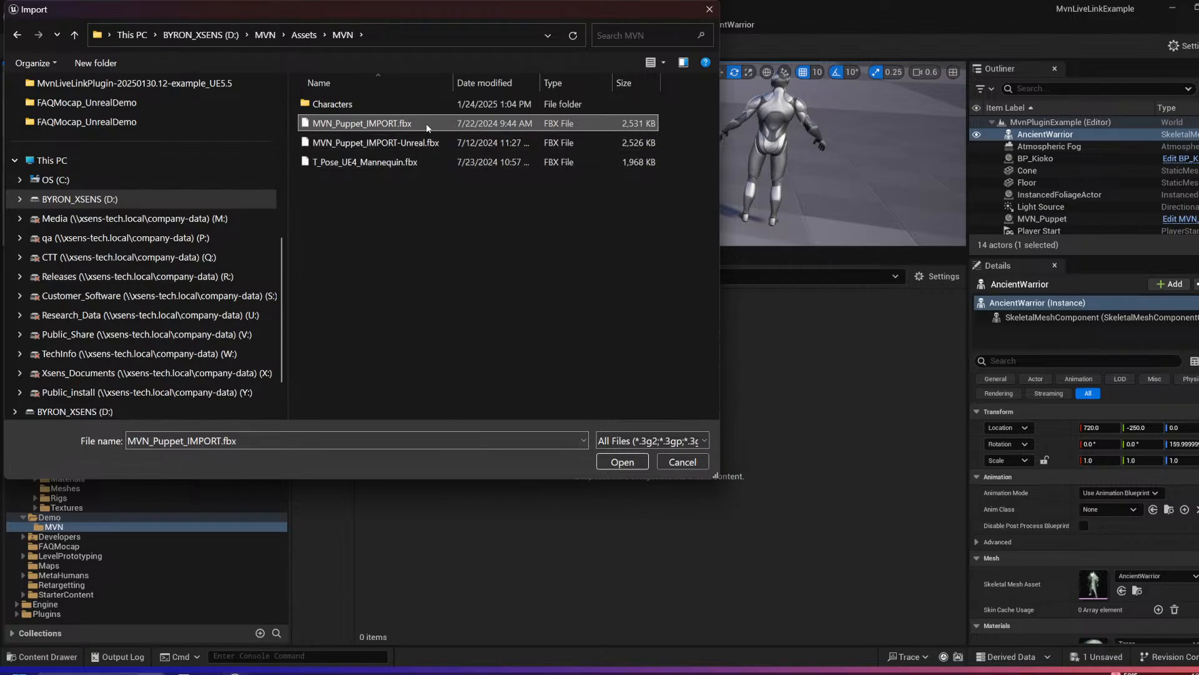
{"action": "left_click", "coordinate": [621, 462]}
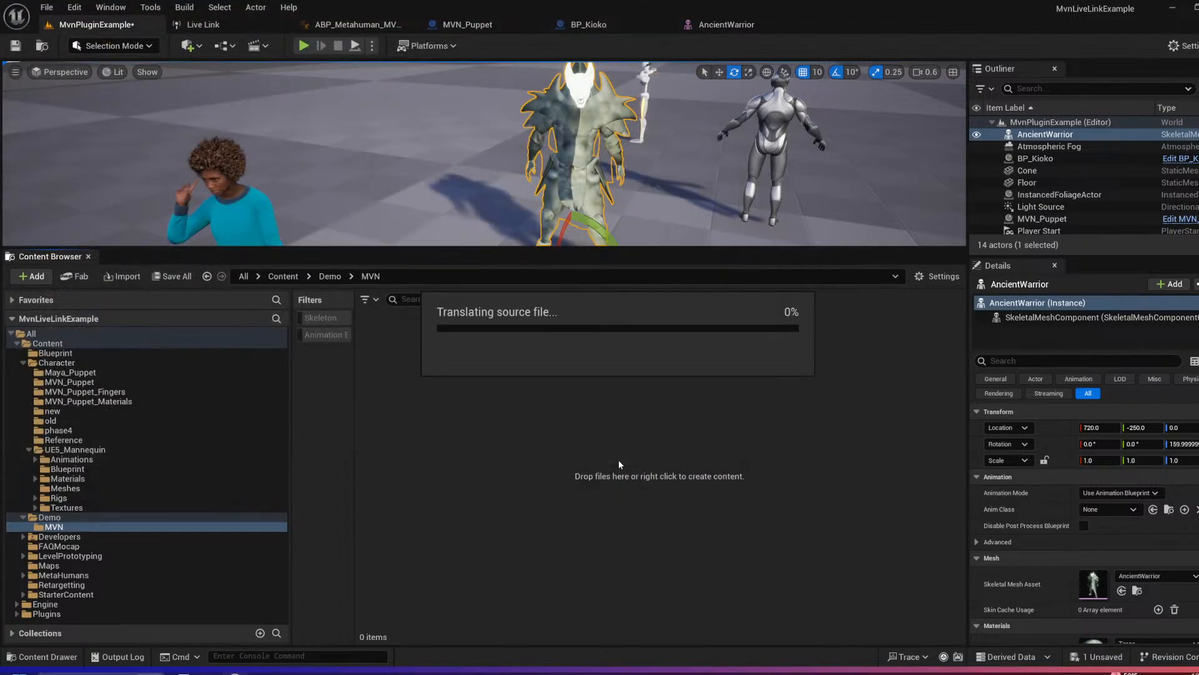
{"action": "left_click", "coordinate": [843, 529]}
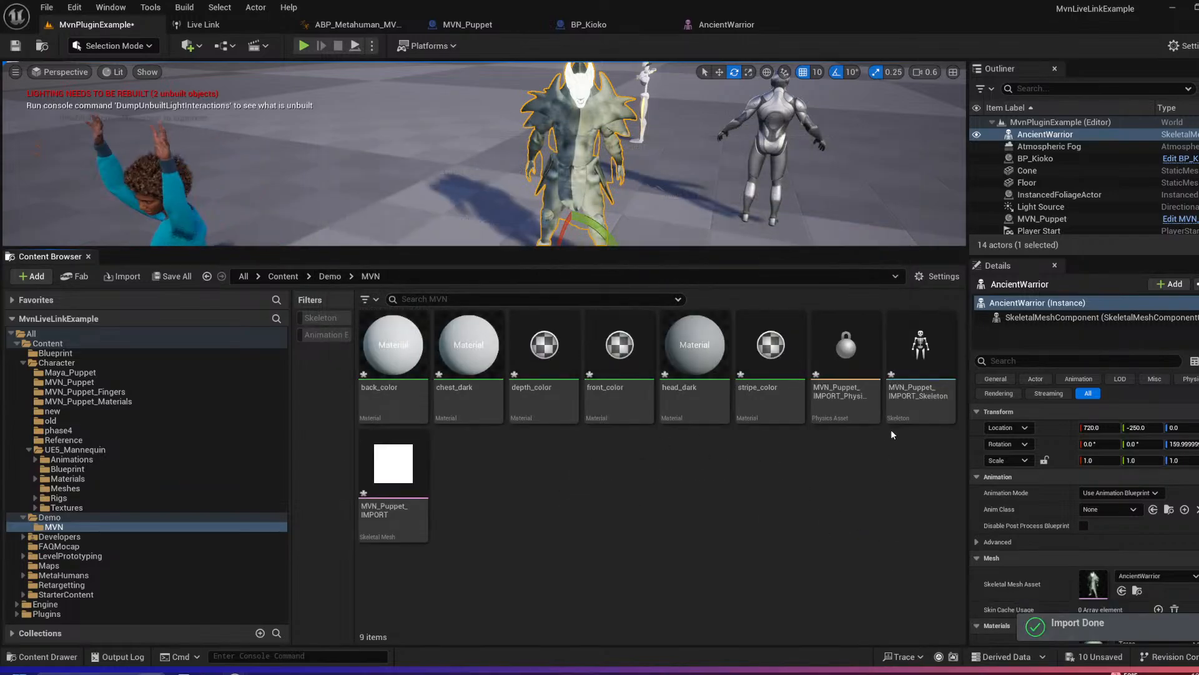
Step: Create an animation from the MVN_Puppet_IMPORT mesh's current pose, named AS_MVN_Tpose in the Demo folder, and save it
{"action": "double_click", "coordinate": [397, 493]}
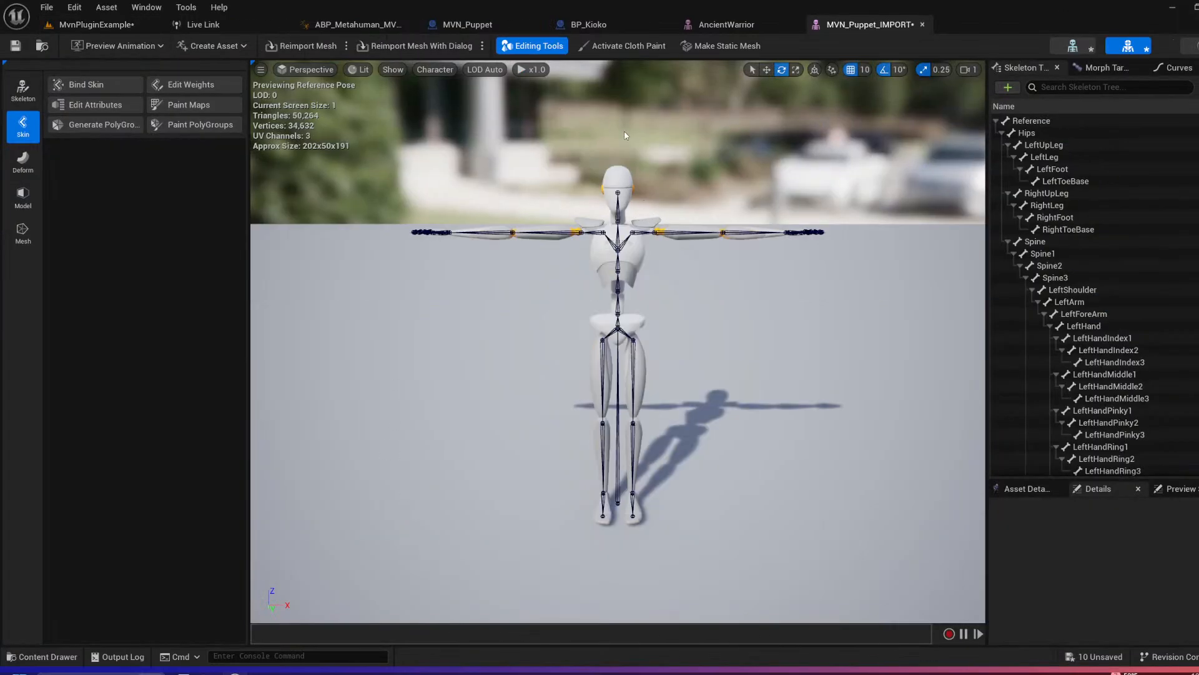
{"action": "left_click", "coordinate": [232, 49]}
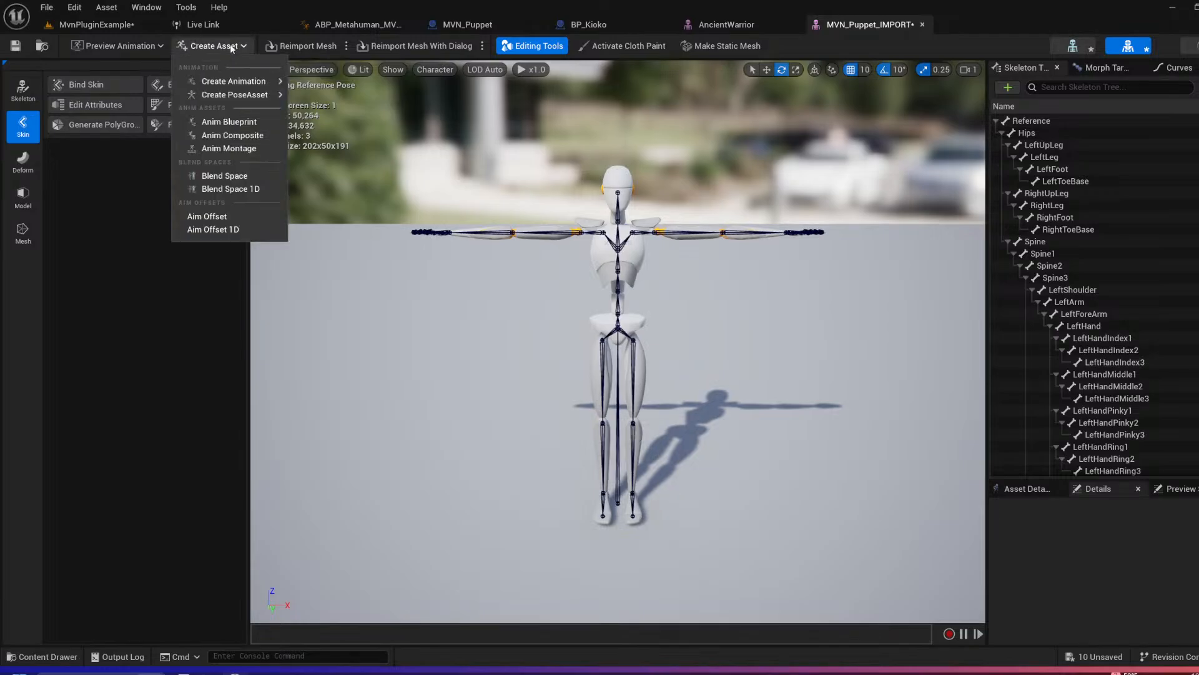
{"action": "mouse_move", "coordinate": [249, 83]}
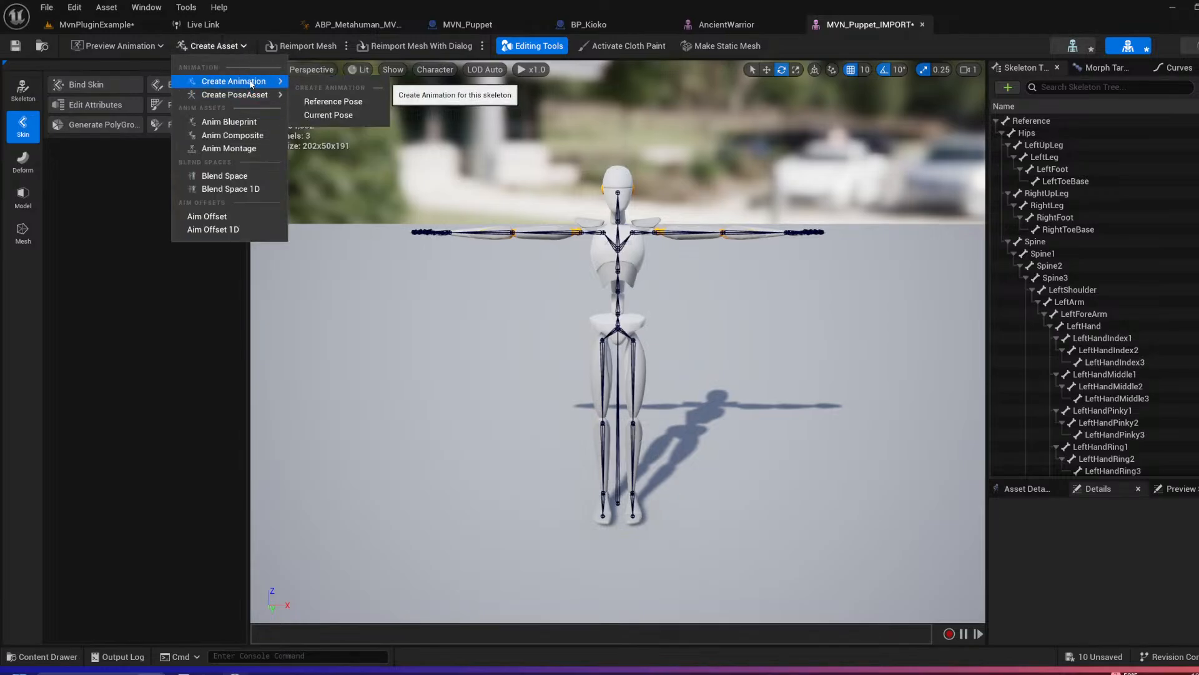
{"action": "left_click", "coordinate": [329, 116]}
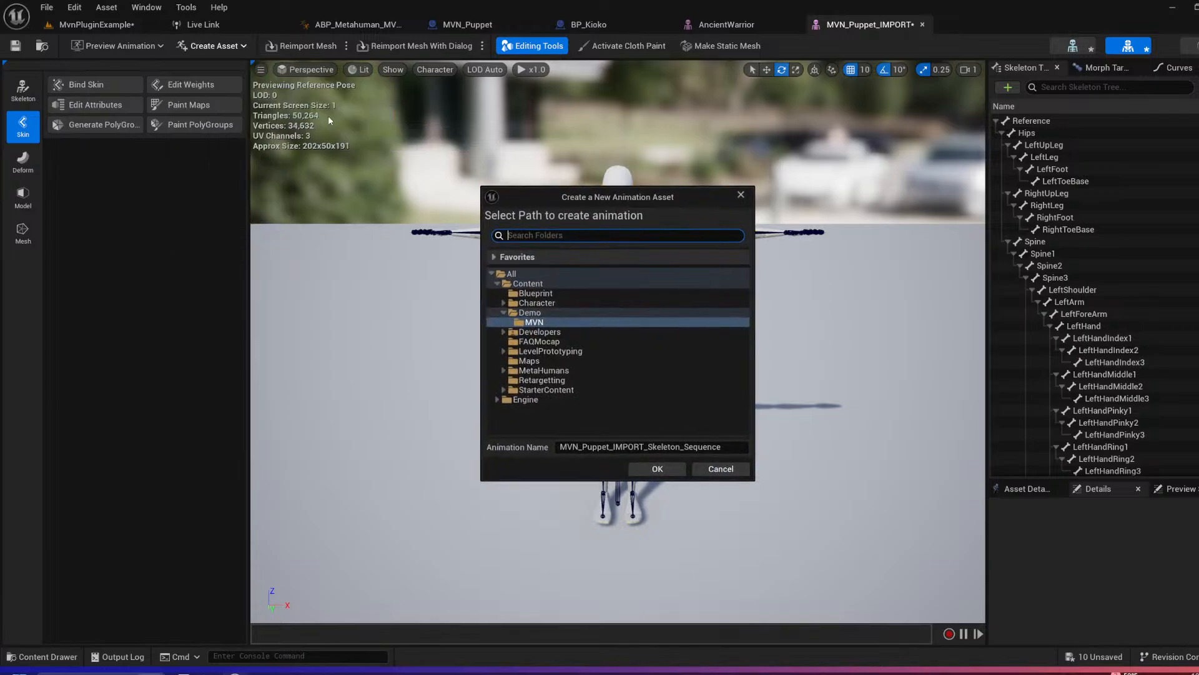
{"action": "left_click", "coordinate": [530, 312]}
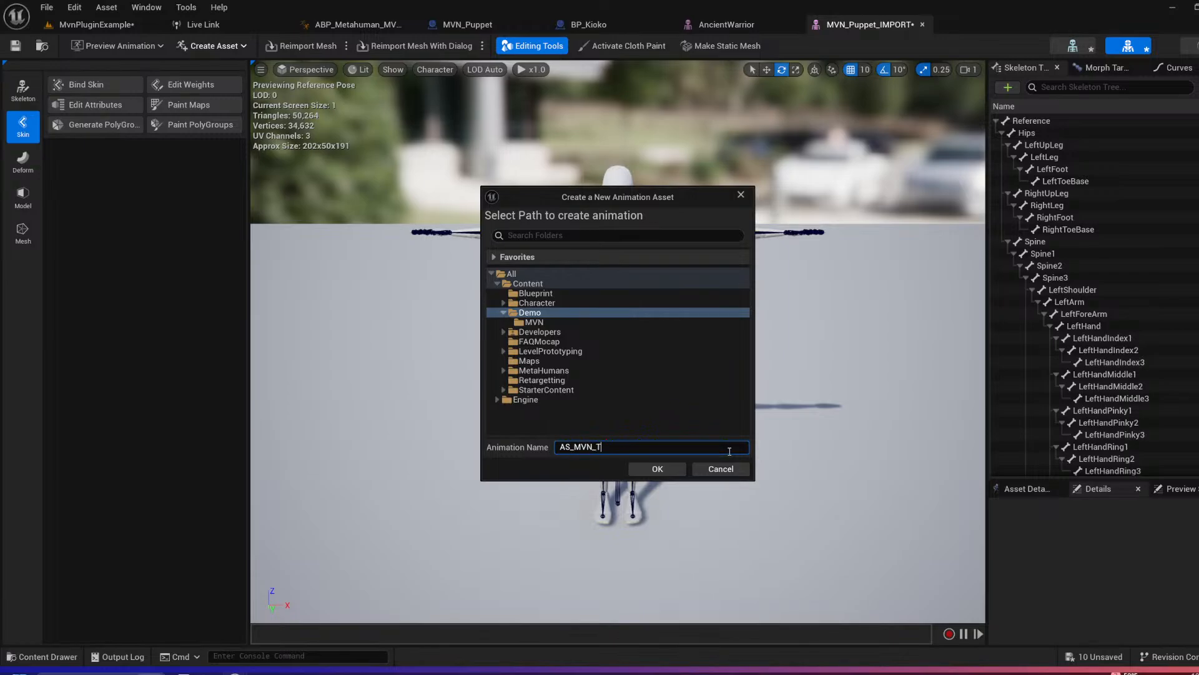
{"action": "left_click", "coordinate": [660, 468]}
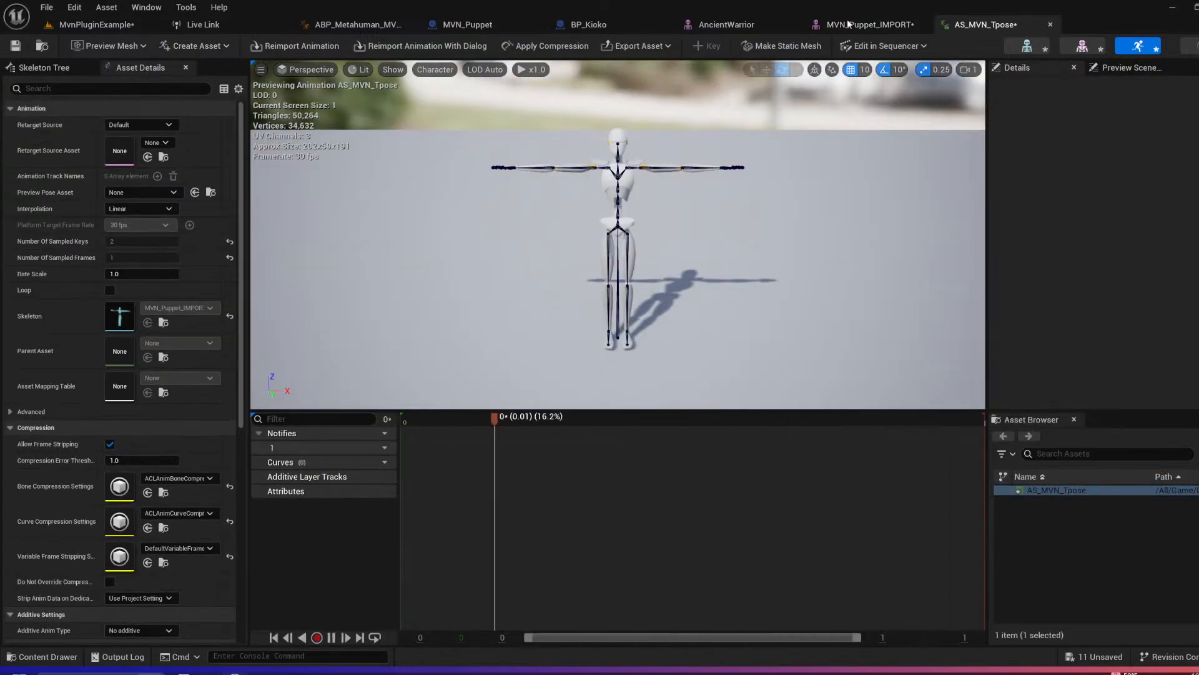
{"action": "left_click", "coordinate": [16, 46]}
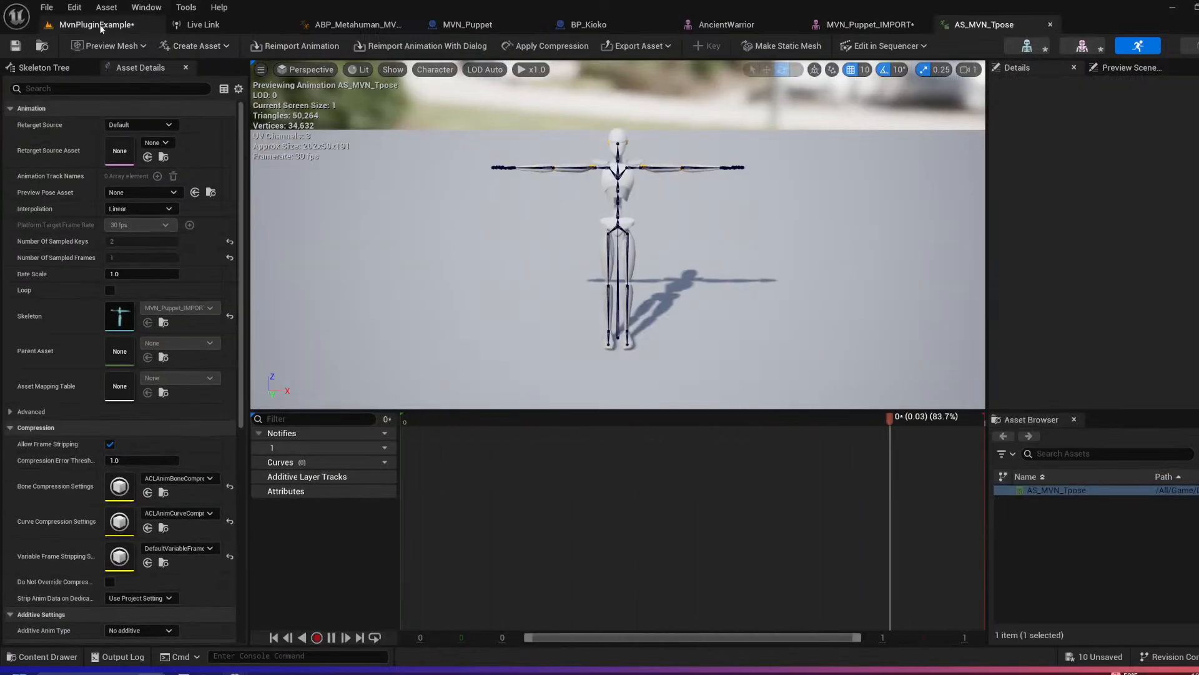
Step: Start retargeting the AS_MVN_Tpose animation in the level's Demo content folder, with AncientWarrior as the target skeletal mesh
{"action": "left_click", "coordinate": [93, 25]}
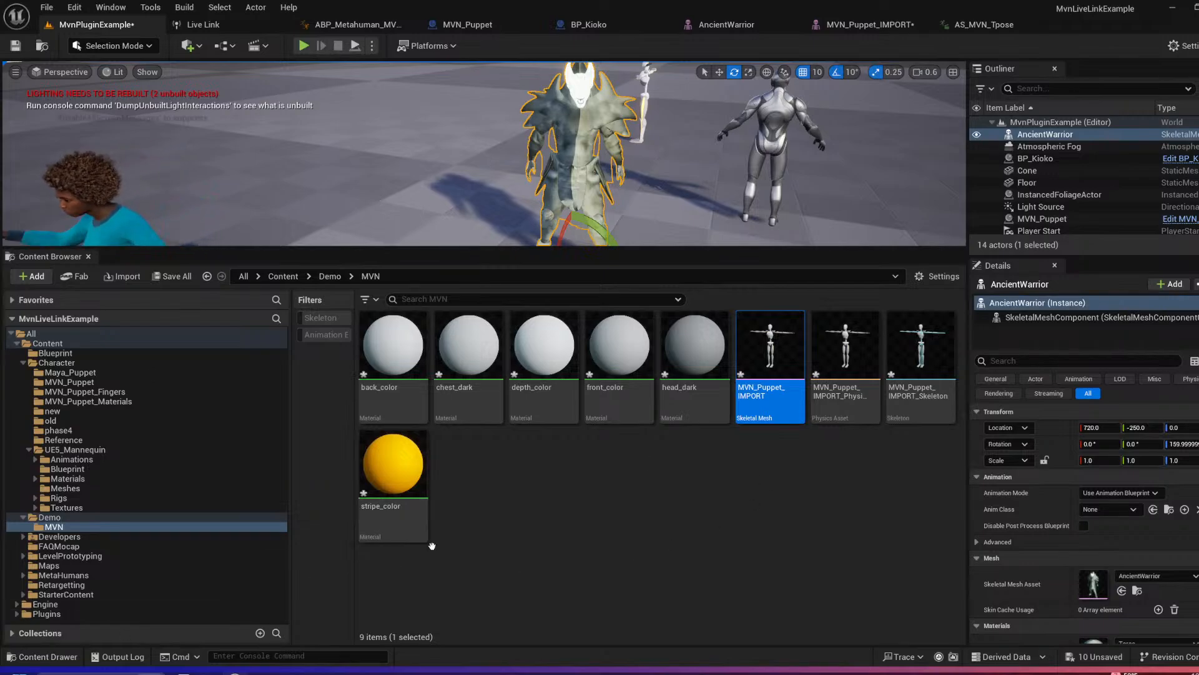
{"action": "left_click", "coordinate": [49, 517]}
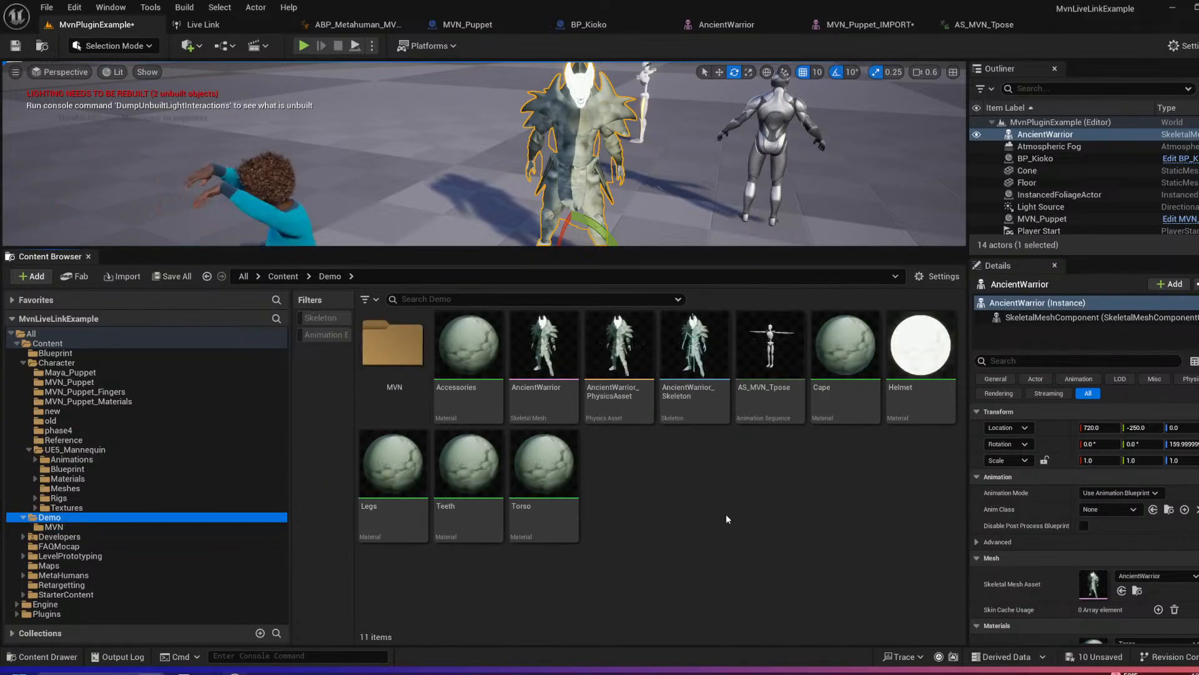
{"action": "left_click", "coordinate": [767, 403]}
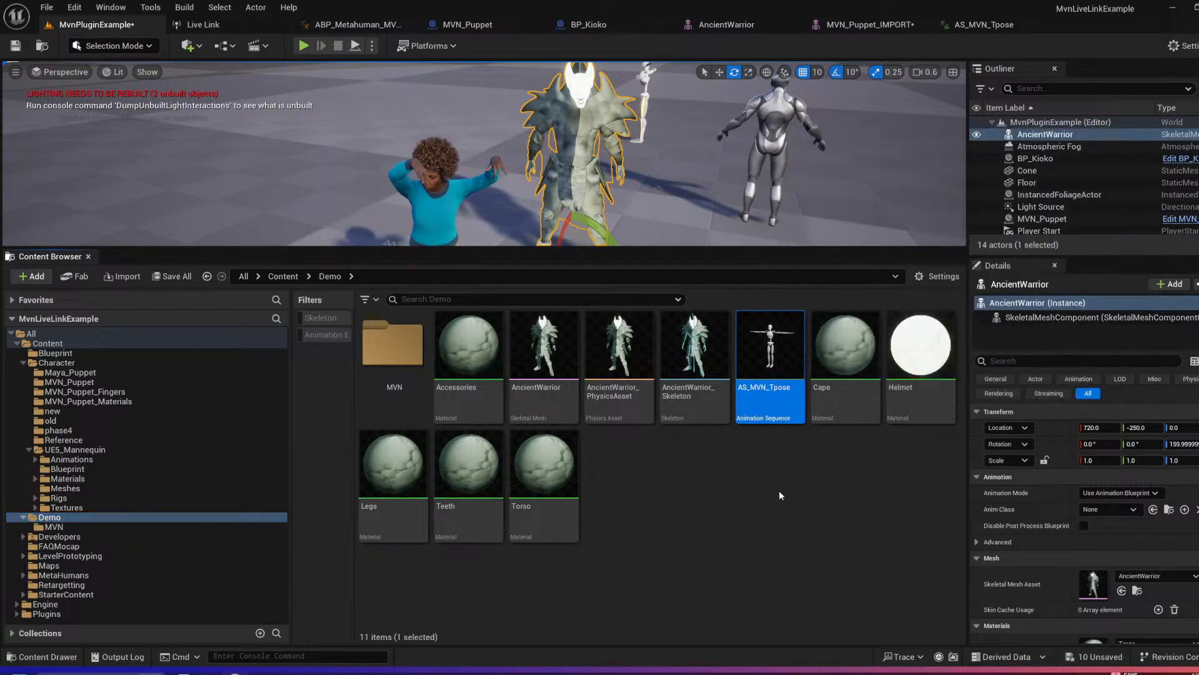
{"action": "right_click", "coordinate": [764, 413]}
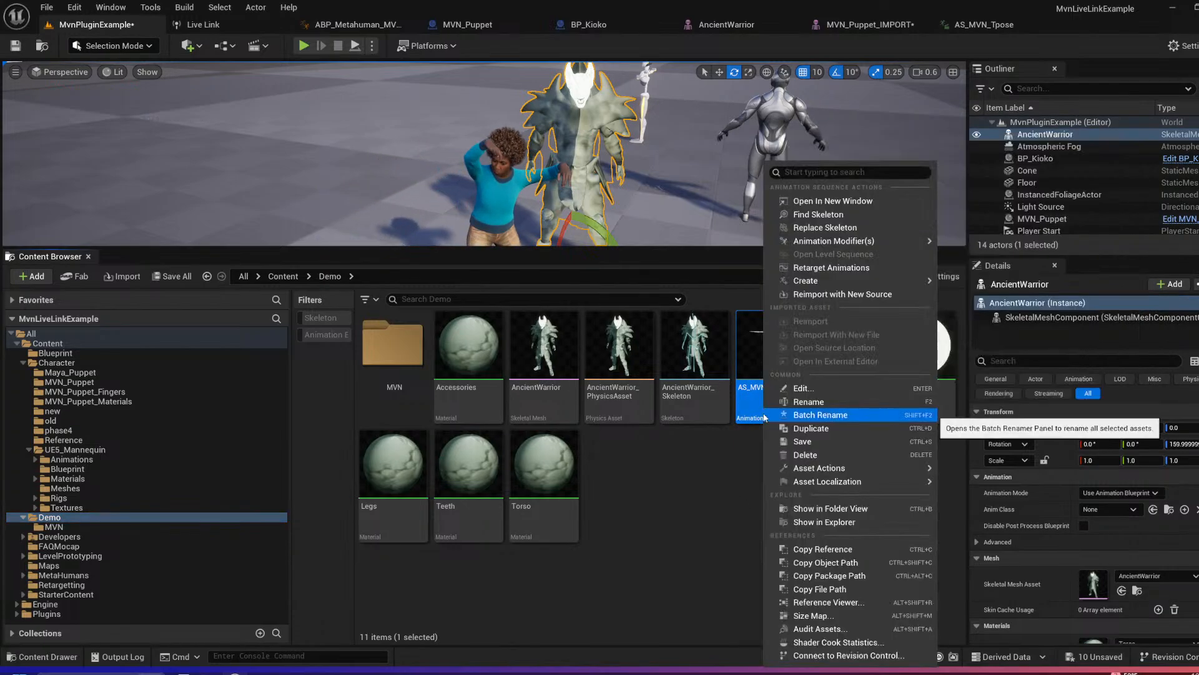
{"action": "left_click", "coordinate": [702, 485]}
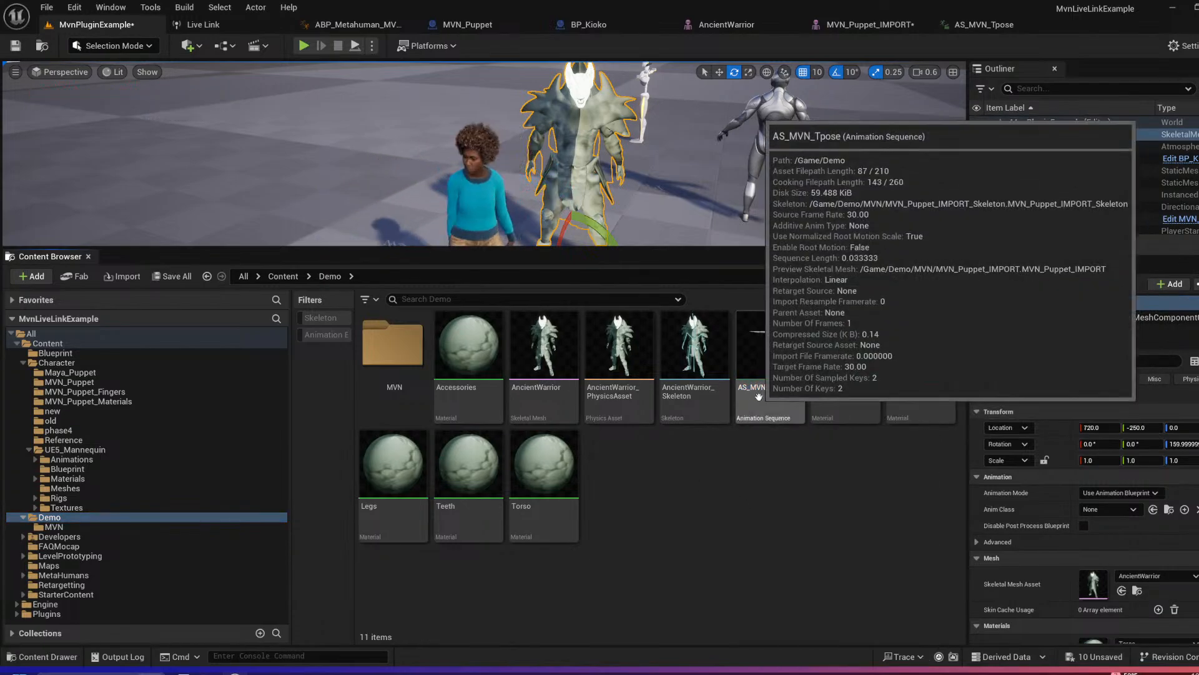
{"action": "right_click", "coordinate": [758, 396]}
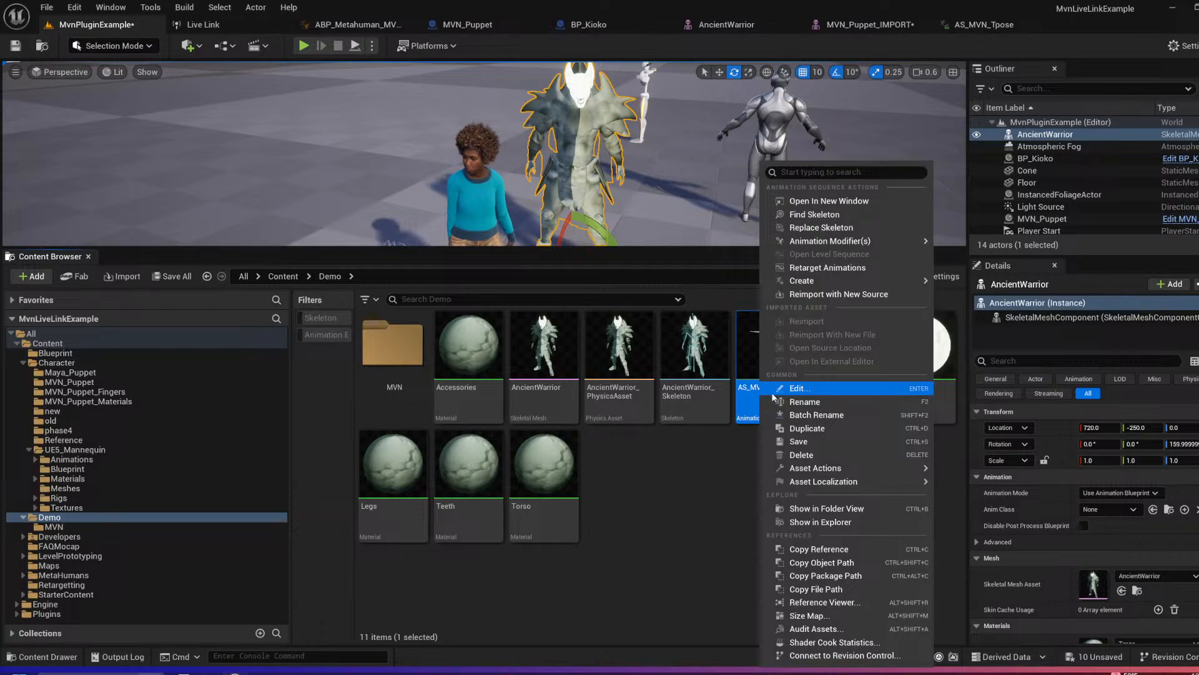
{"action": "left_click", "coordinate": [820, 269]}
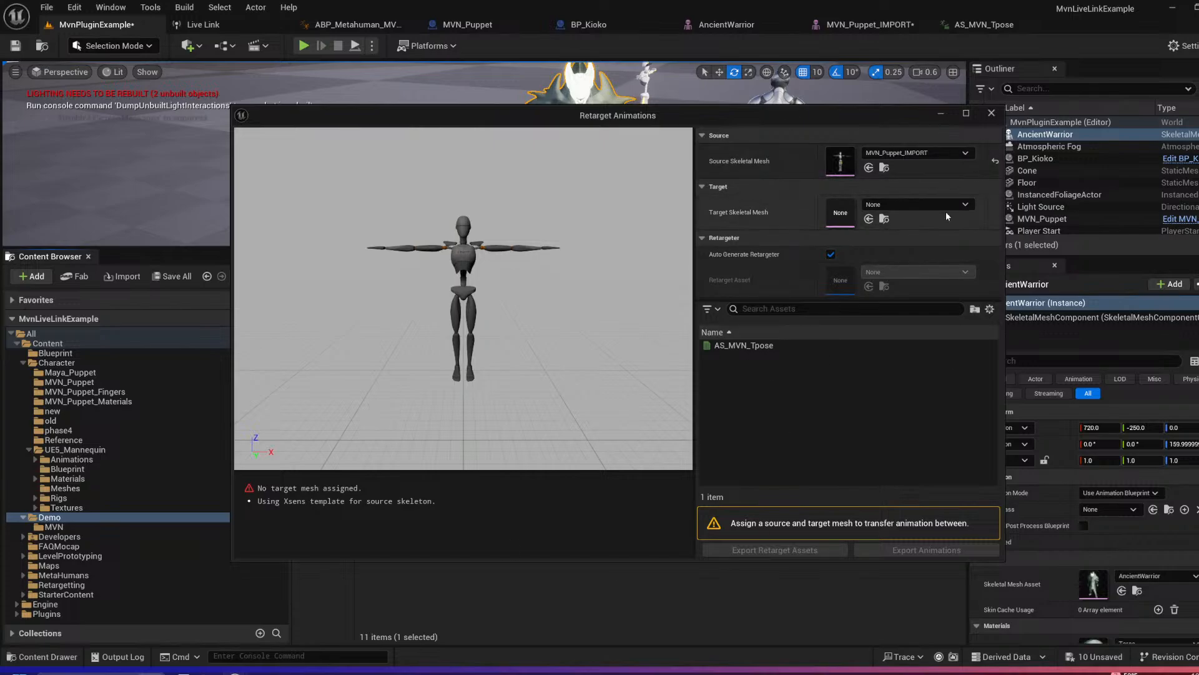
{"action": "left_click", "coordinate": [962, 204]}
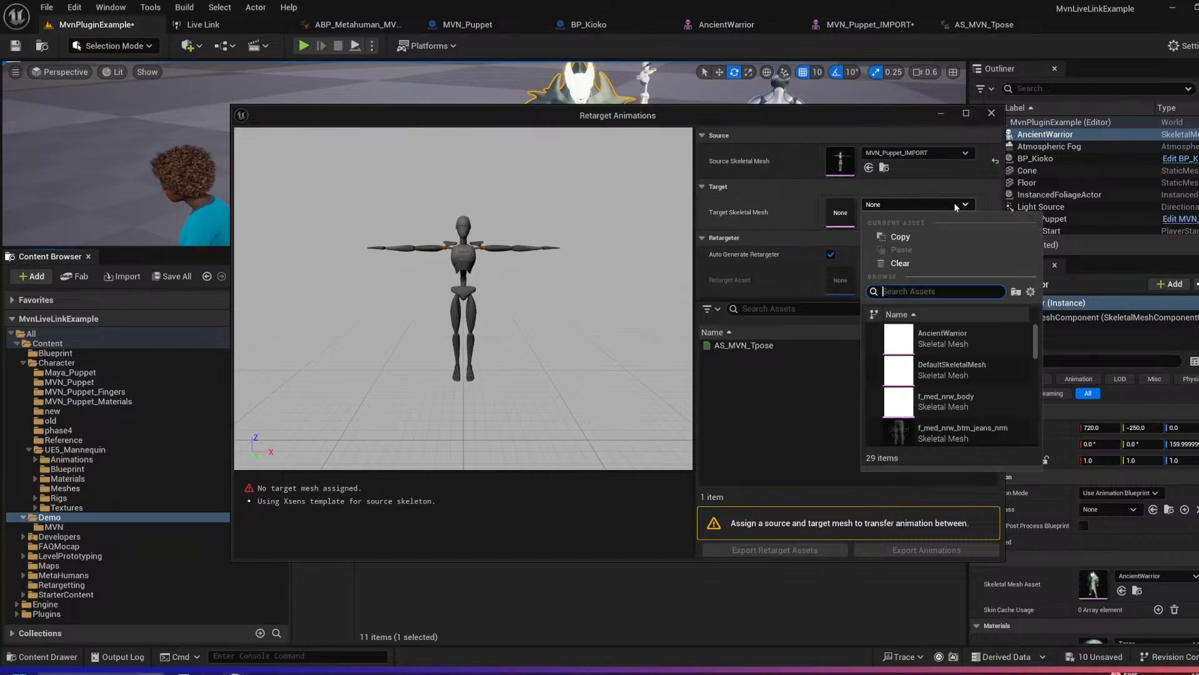
{"action": "left_click", "coordinate": [935, 336]}
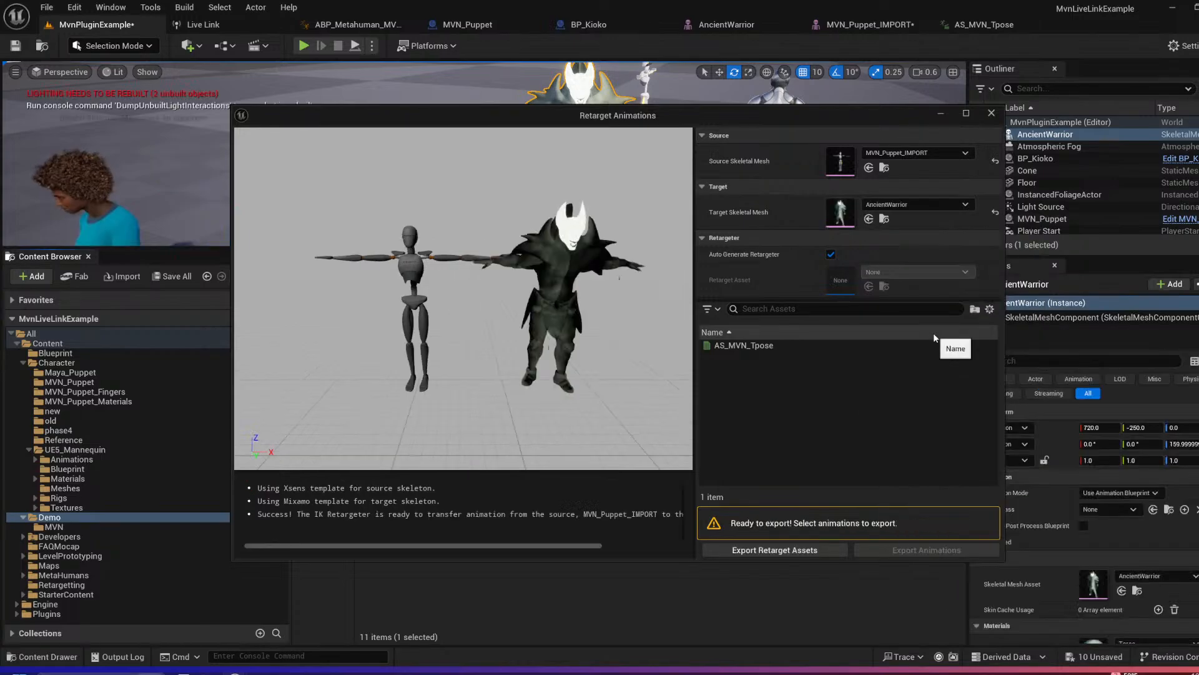
Step: Export the retargeted AS_MVN_Tpose animation to the Demo folder with the default batch options and save all assets
{"action": "left_click", "coordinate": [744, 346]}
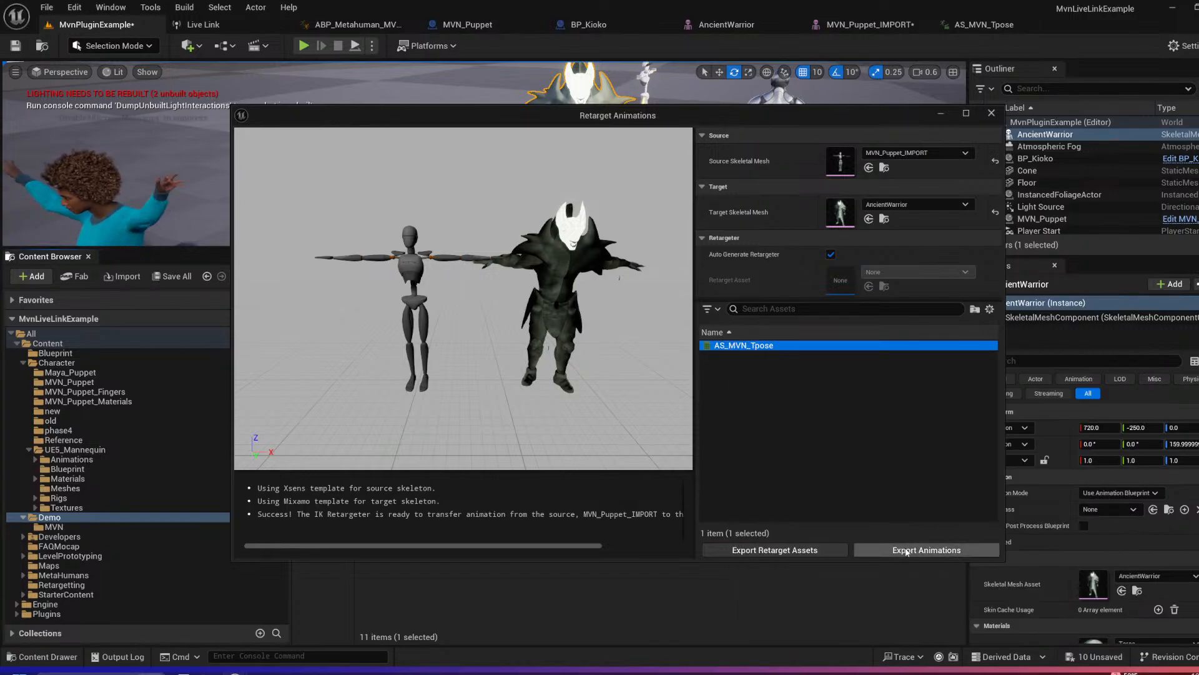
{"action": "left_click", "coordinate": [906, 549]}
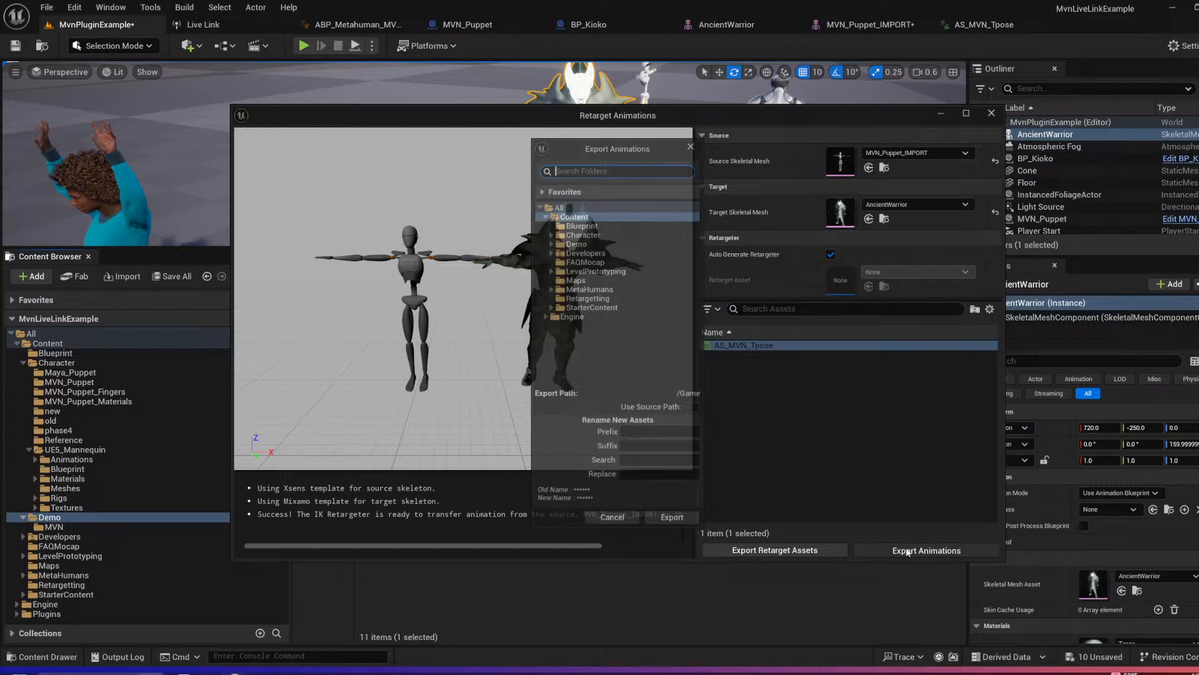
{"action": "left_click", "coordinate": [564, 241]}
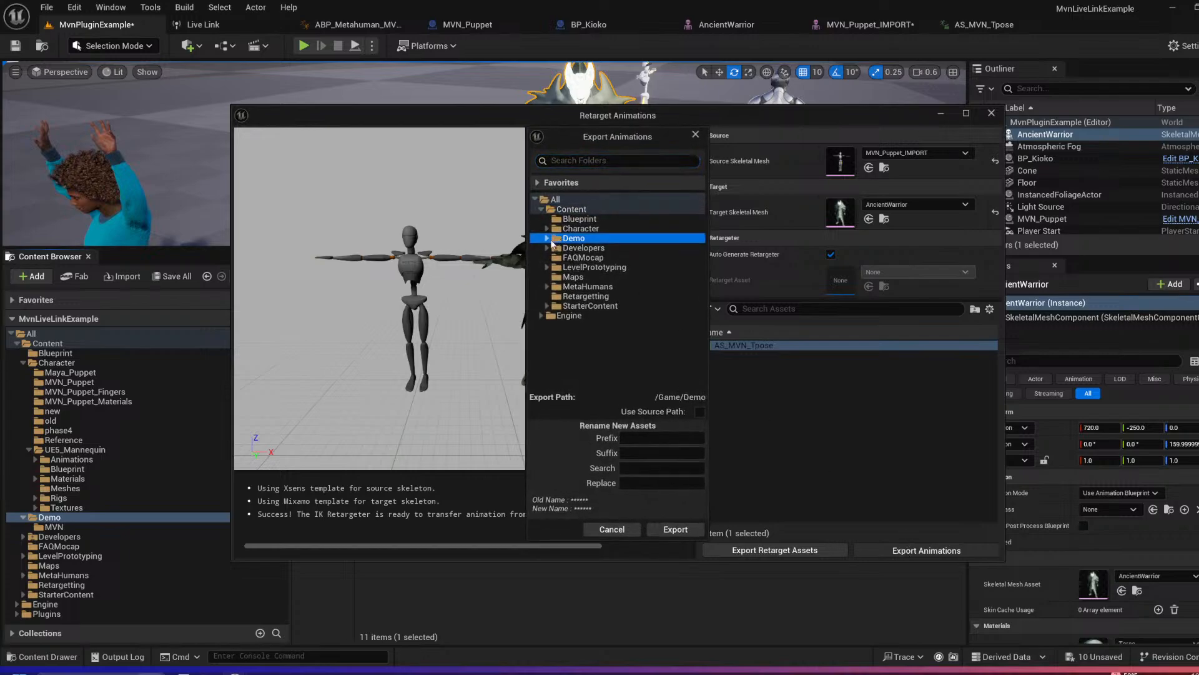
{"action": "left_click", "coordinate": [676, 530]}
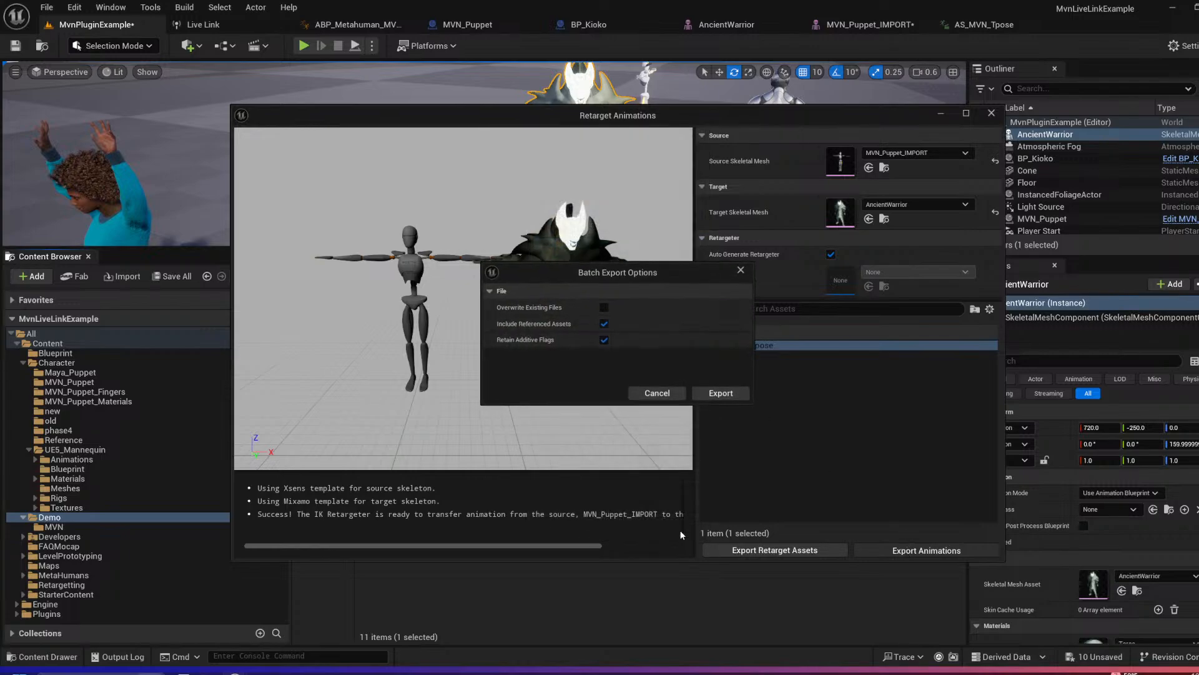
{"action": "left_click", "coordinate": [723, 394]}
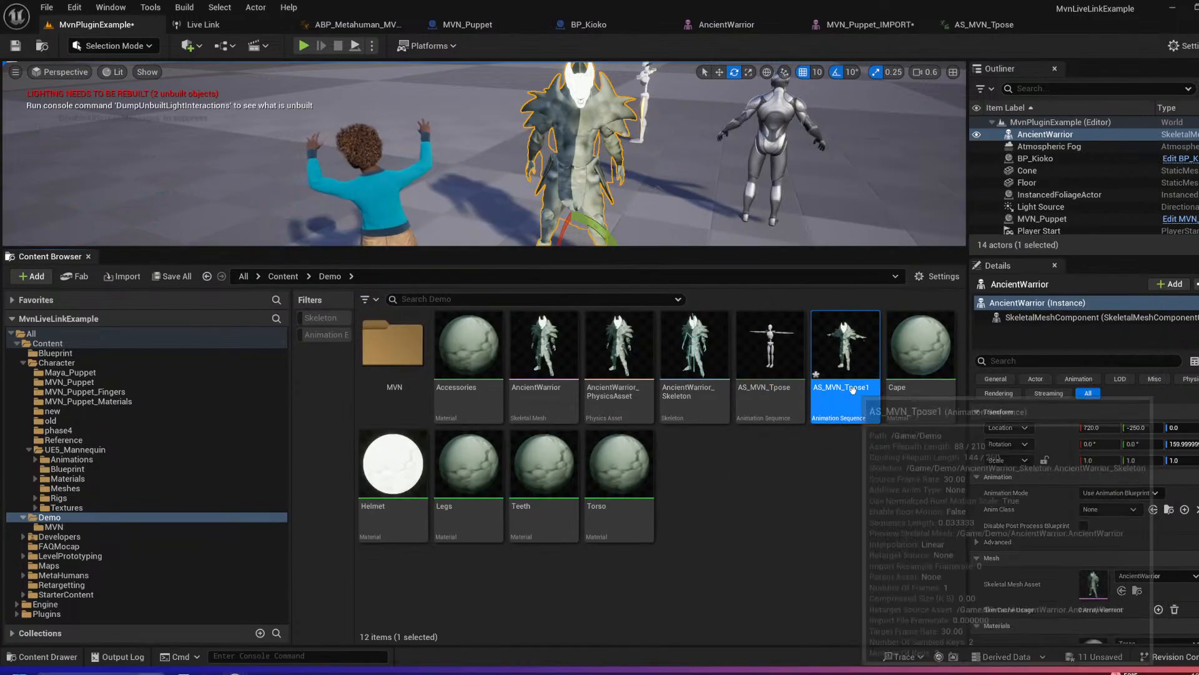
{"action": "key", "text": "ctrl+shift+s"}
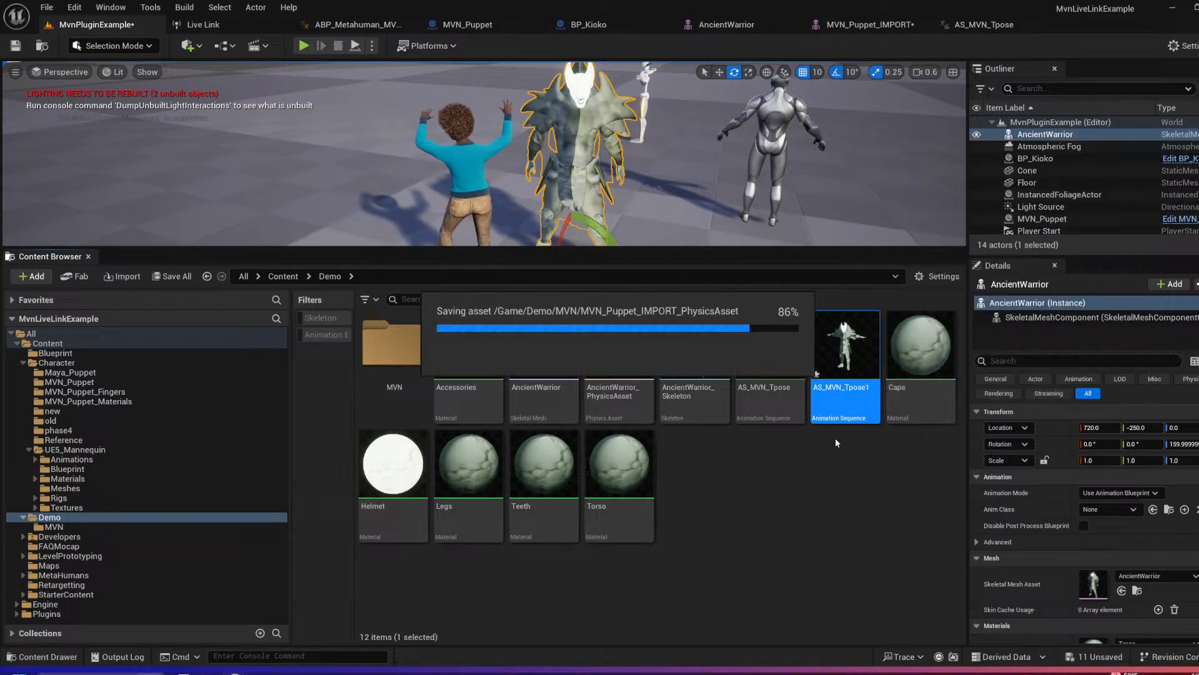
{"action": "left_click", "coordinate": [822, 485]}
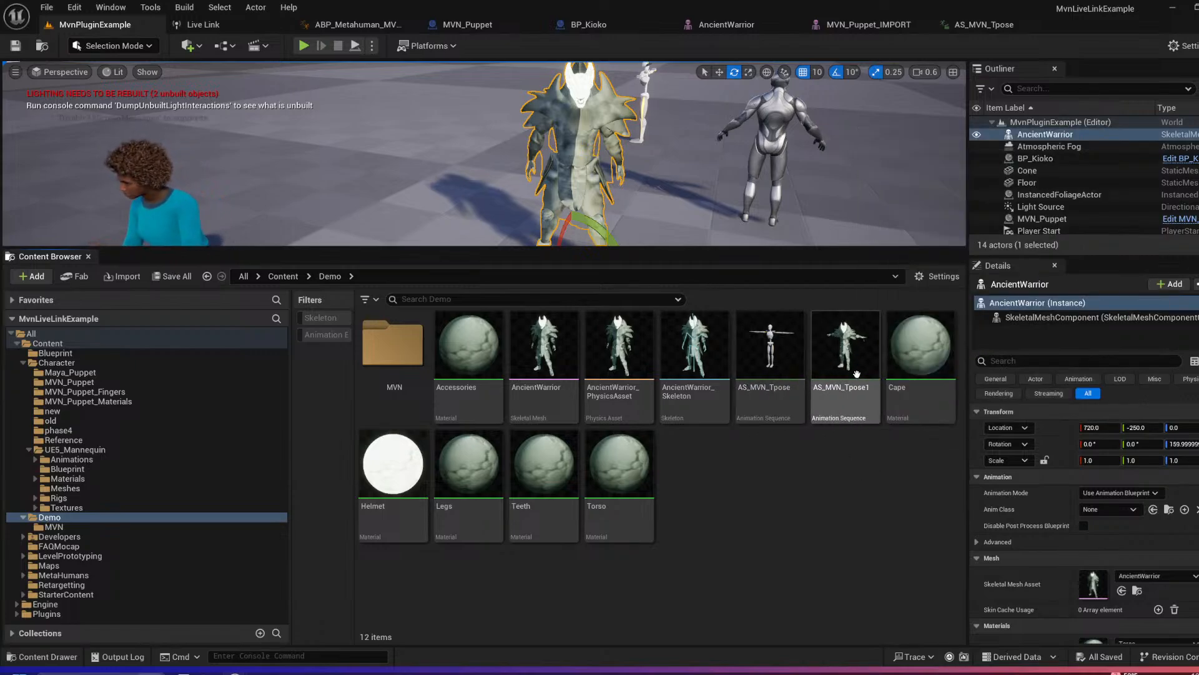
{"action": "mouse_move", "coordinate": [853, 347]}
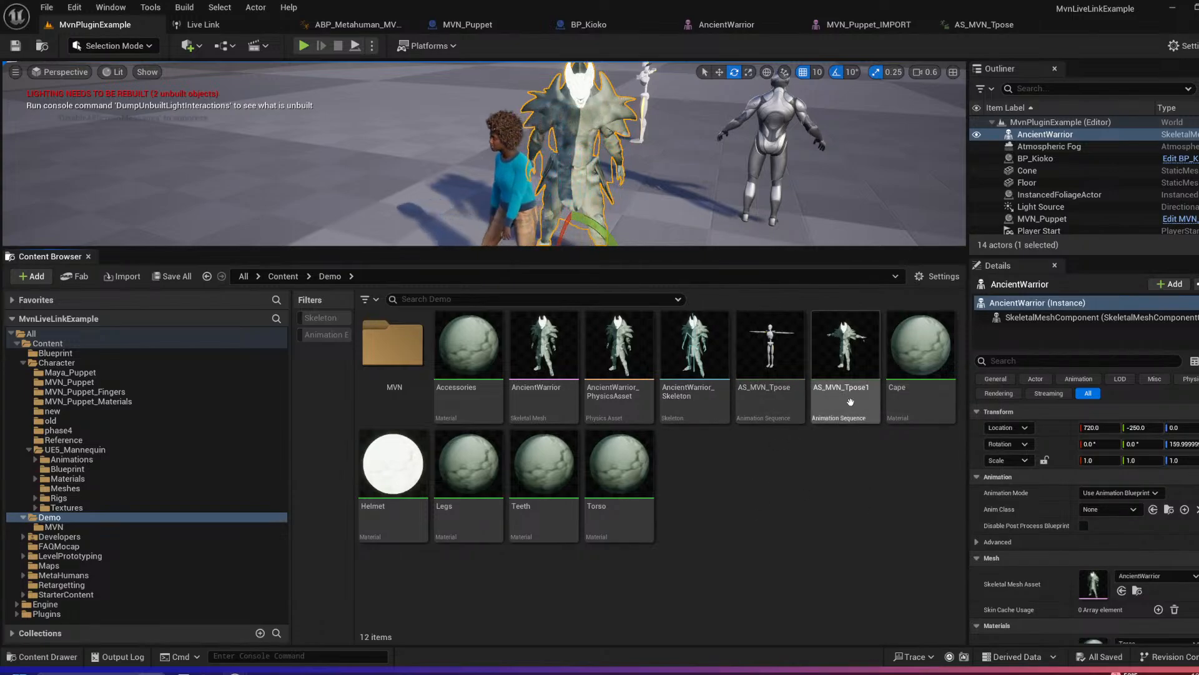
{"action": "mouse_move", "coordinate": [851, 409]}
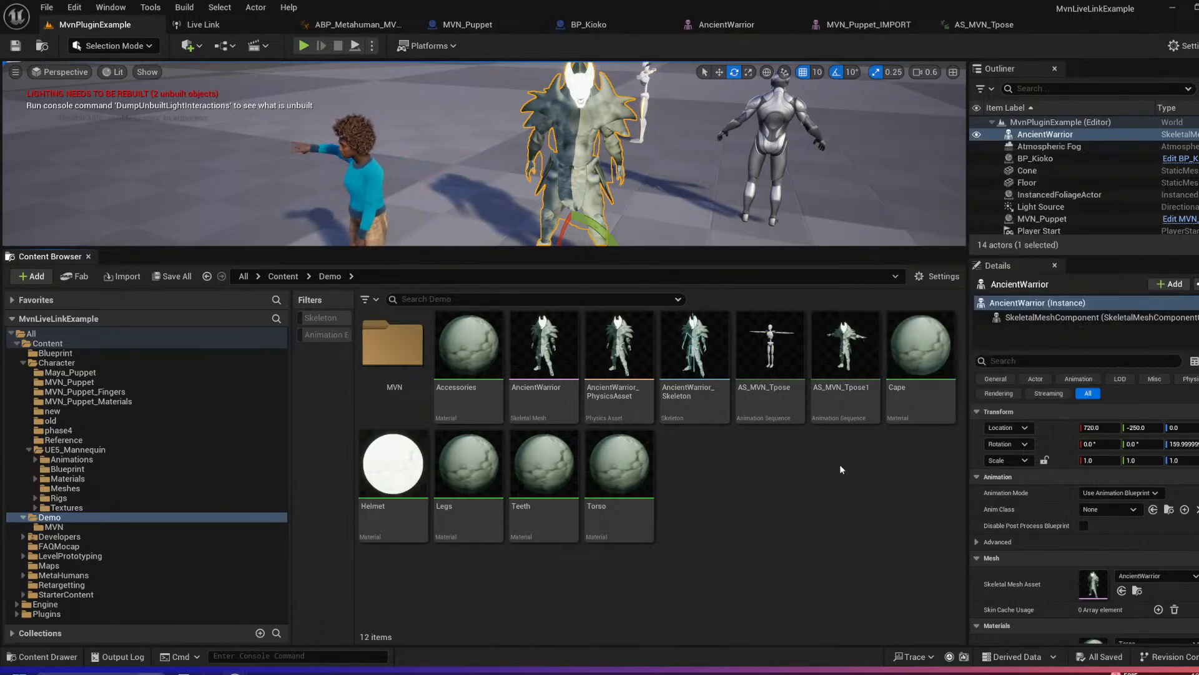
Step: Create an Xsens remap asset from AncientWarrior_Skeleton in the Demo folder
{"action": "left_click", "coordinate": [68, 517]}
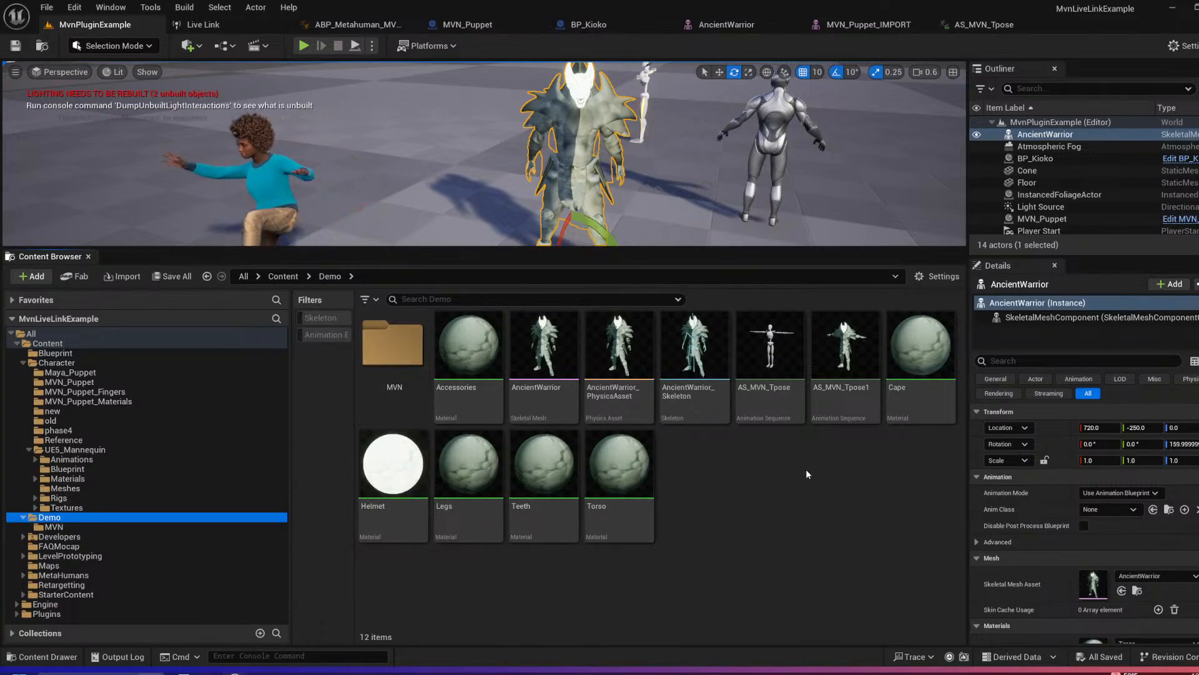
{"action": "left_click", "coordinate": [696, 388]}
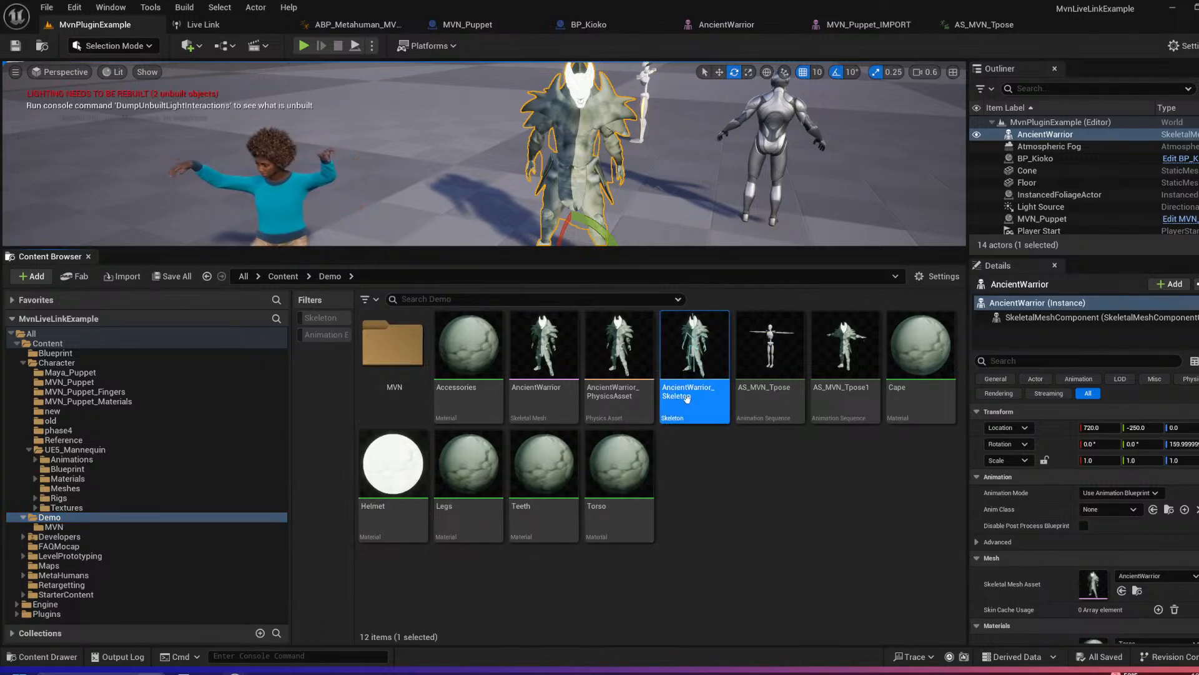
{"action": "right_click", "coordinate": [690, 392]}
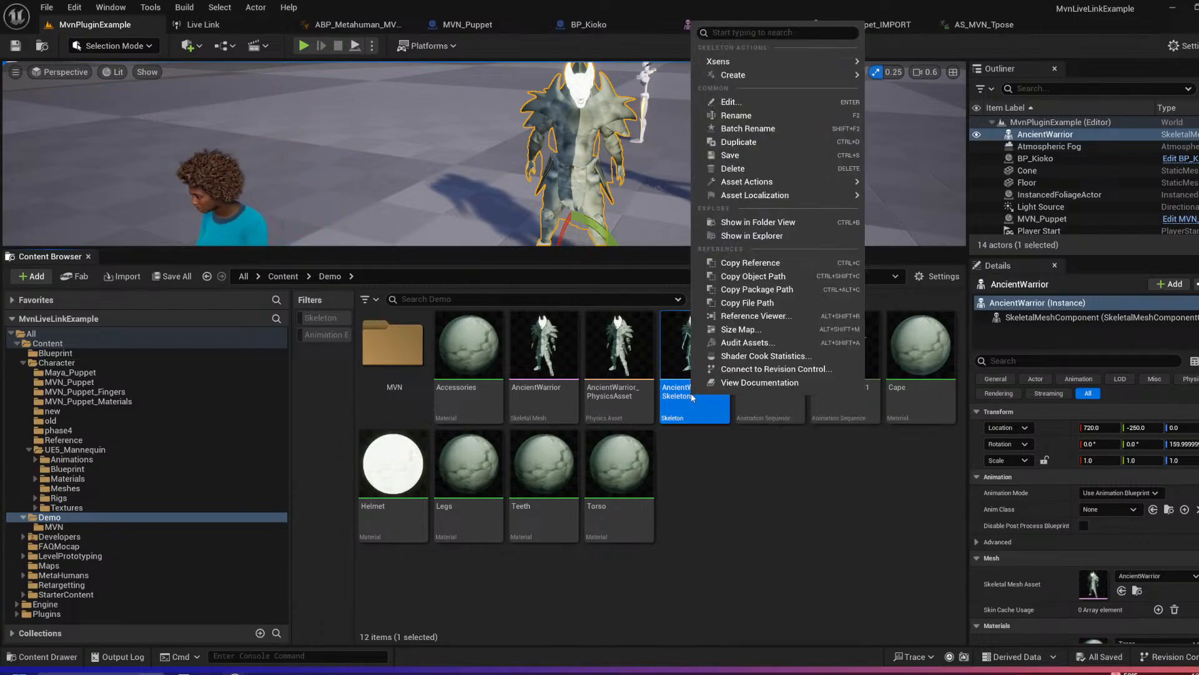
{"action": "mouse_move", "coordinate": [738, 60]}
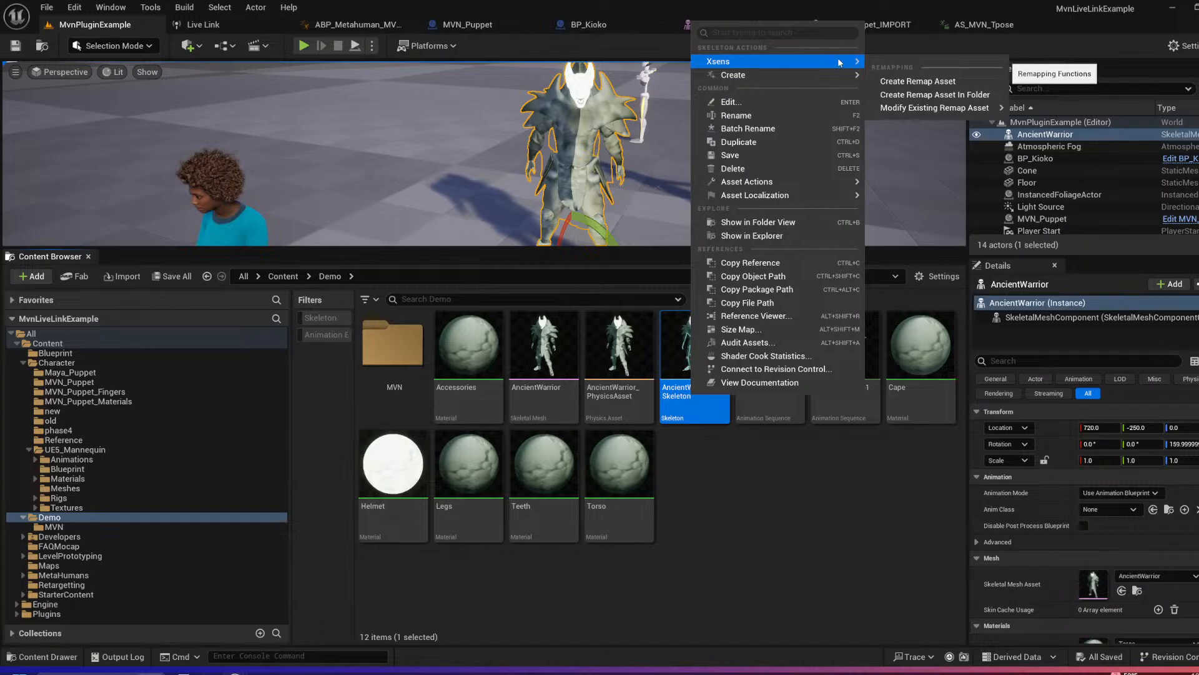
{"action": "left_click", "coordinate": [932, 85]}
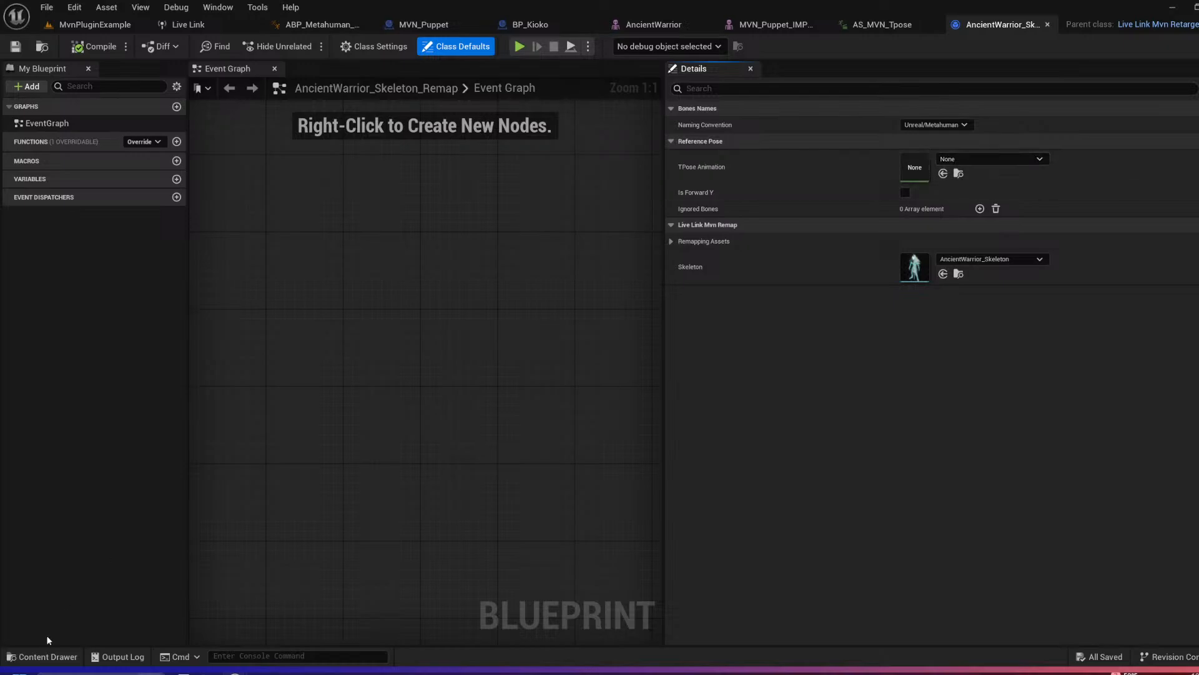
Step: Assign AS_MVN_Tpose1 from the Demo folder as the remap asset's TPose Animation
{"action": "left_click", "coordinate": [47, 657]}
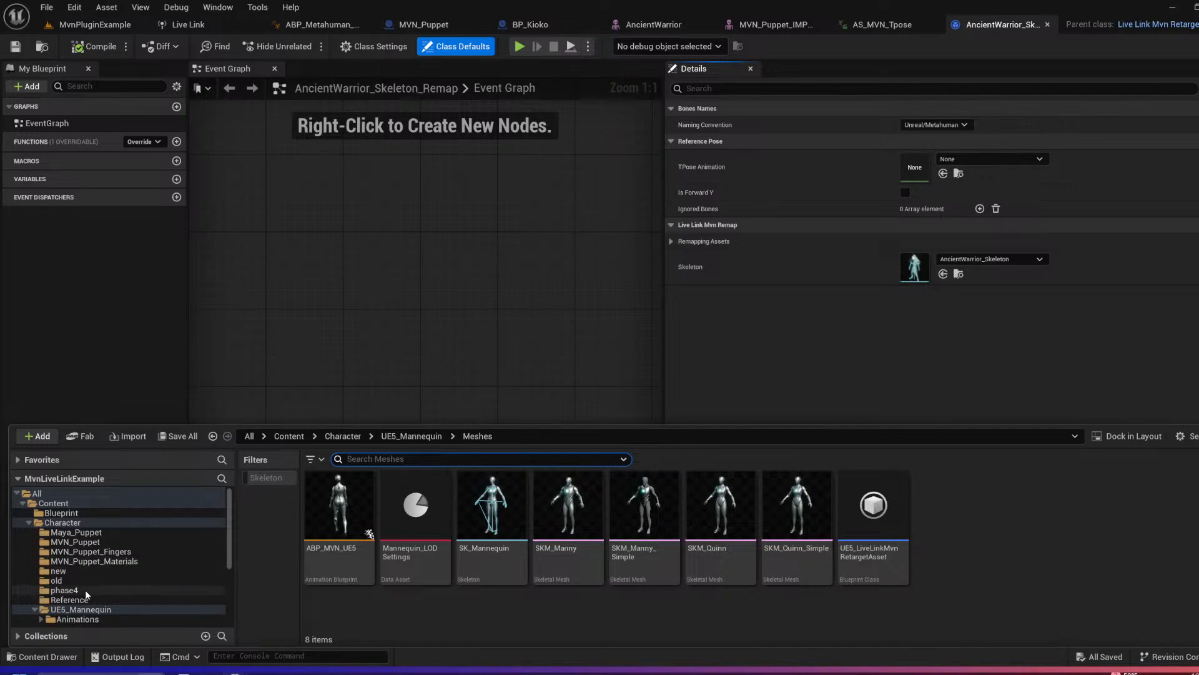
{"action": "scroll", "coordinate": [75, 532], "scroll_direction": "down", "scroll_amount": 4}
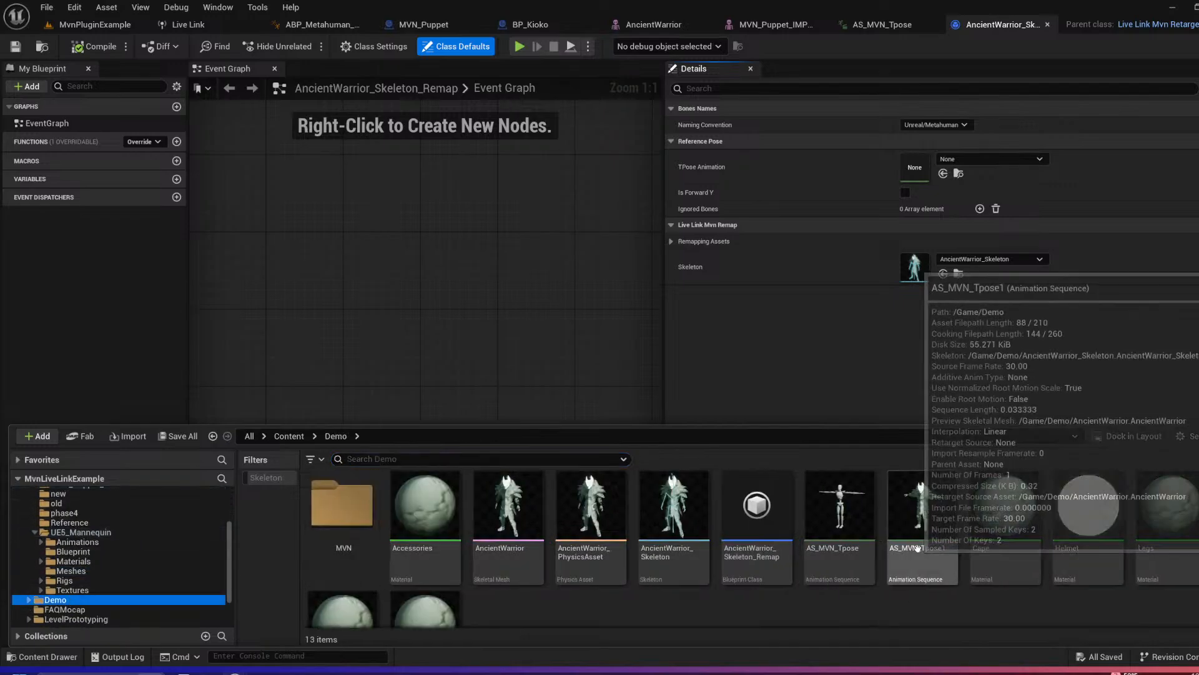
{"action": "left_click_drag", "start_coordinate": [922, 506], "coordinate": [914, 169]}
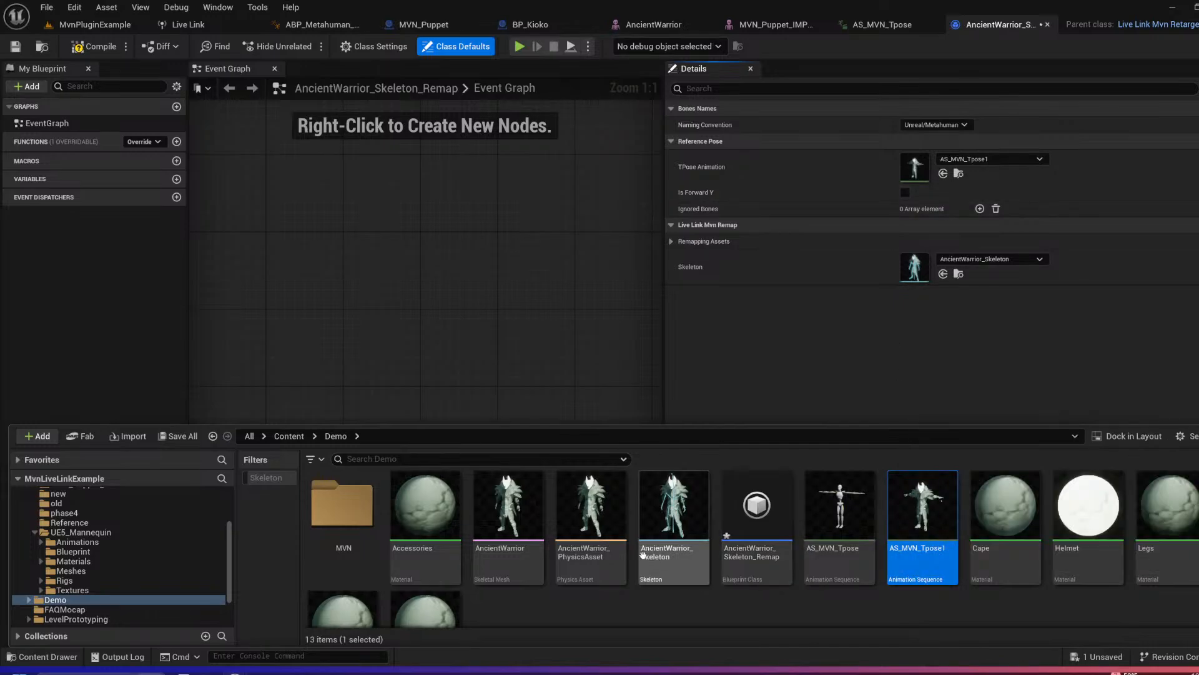
Step: Check which way the AncientWarrior skeletal mesh faces and enable Is Forward Y in its remap asset
{"action": "double_click", "coordinate": [519, 561]}
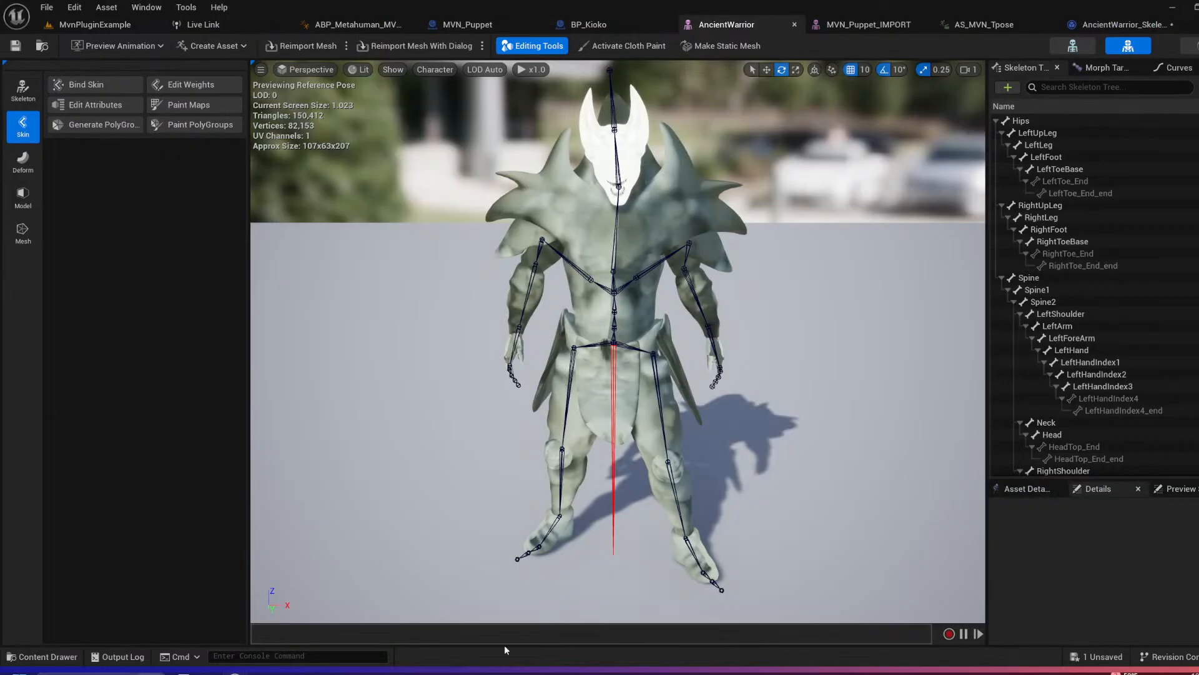
{"action": "right_click_drag", "start_coordinate": [759, 521], "coordinate": [721, 537]}
{"action": "scroll", "coordinate": [764, 522], "scroll_direction": "down", "scroll_amount": 3}
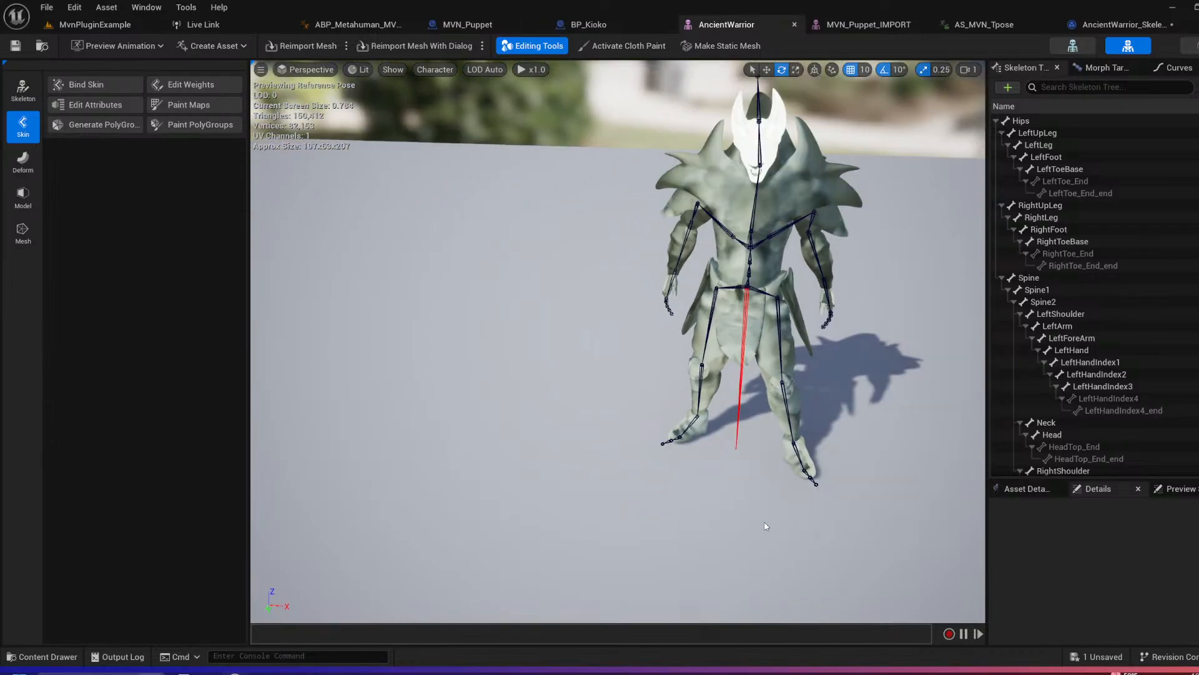
{"action": "left_click", "coordinate": [1116, 25]}
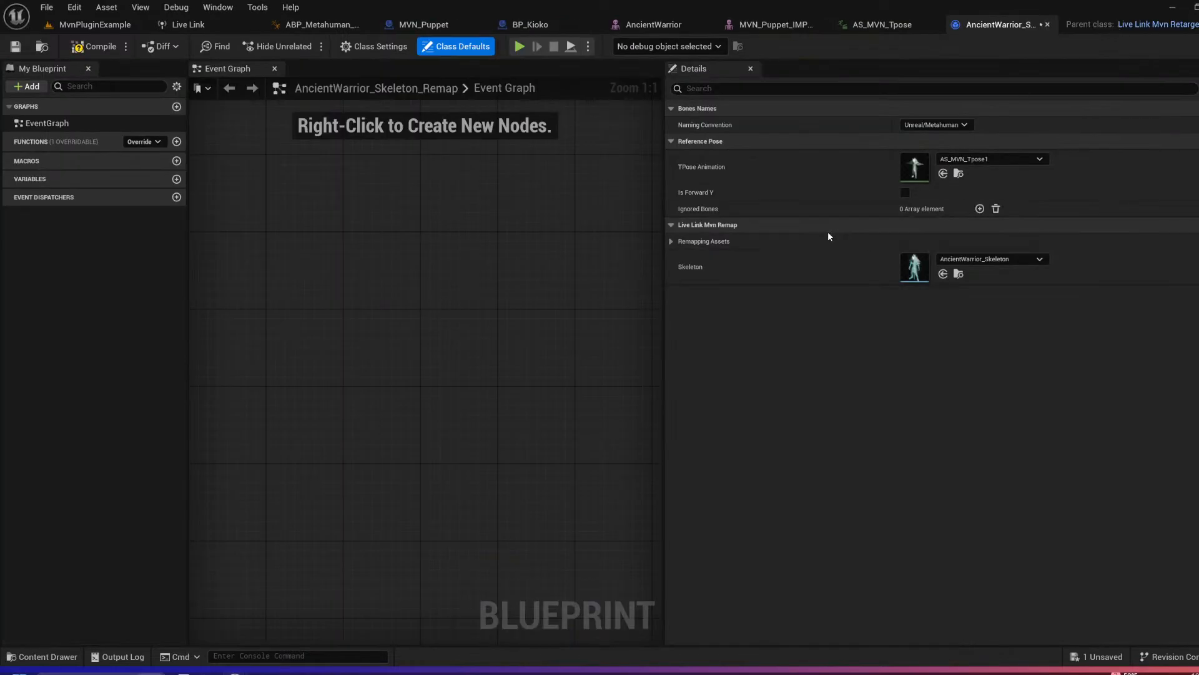
{"action": "left_click", "coordinate": [906, 192]}
Step: Set the remap asset's bone naming convention to Maya and review the remapping list from the pelvis to the finger bones
{"action": "left_click", "coordinate": [671, 242]}
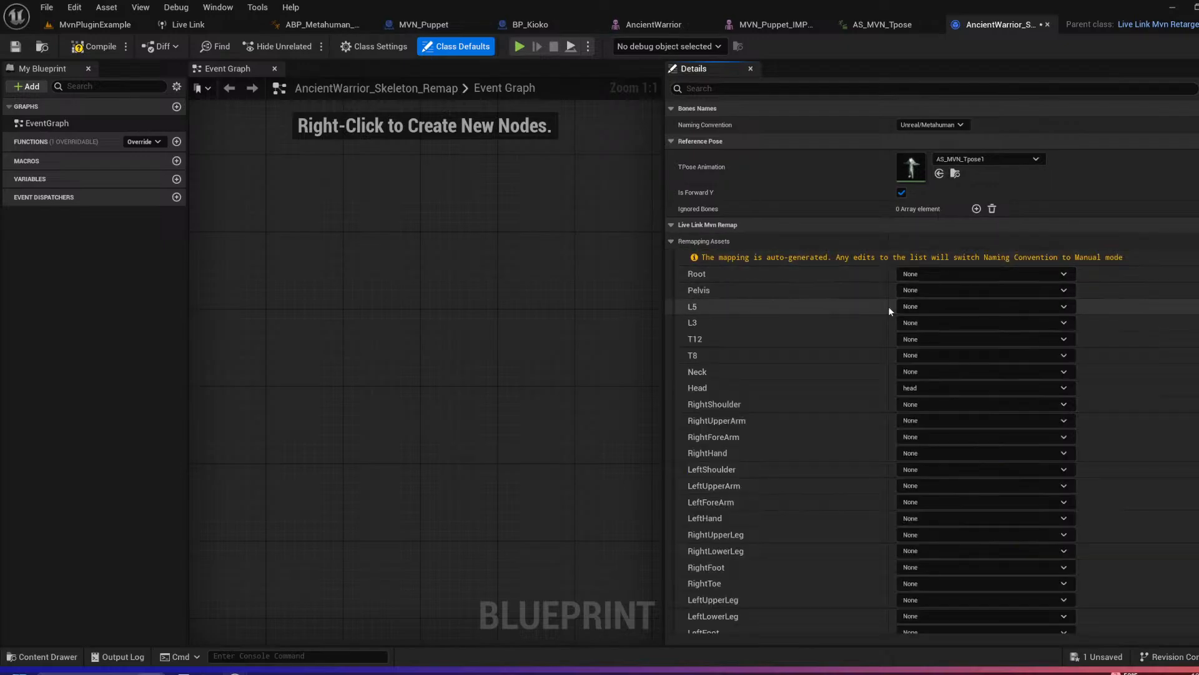
{"action": "scroll", "coordinate": [844, 370], "scroll_direction": "down", "scroll_amount": 2}
{"action": "scroll", "coordinate": [844, 349], "scroll_direction": "up", "scroll_amount": 2}
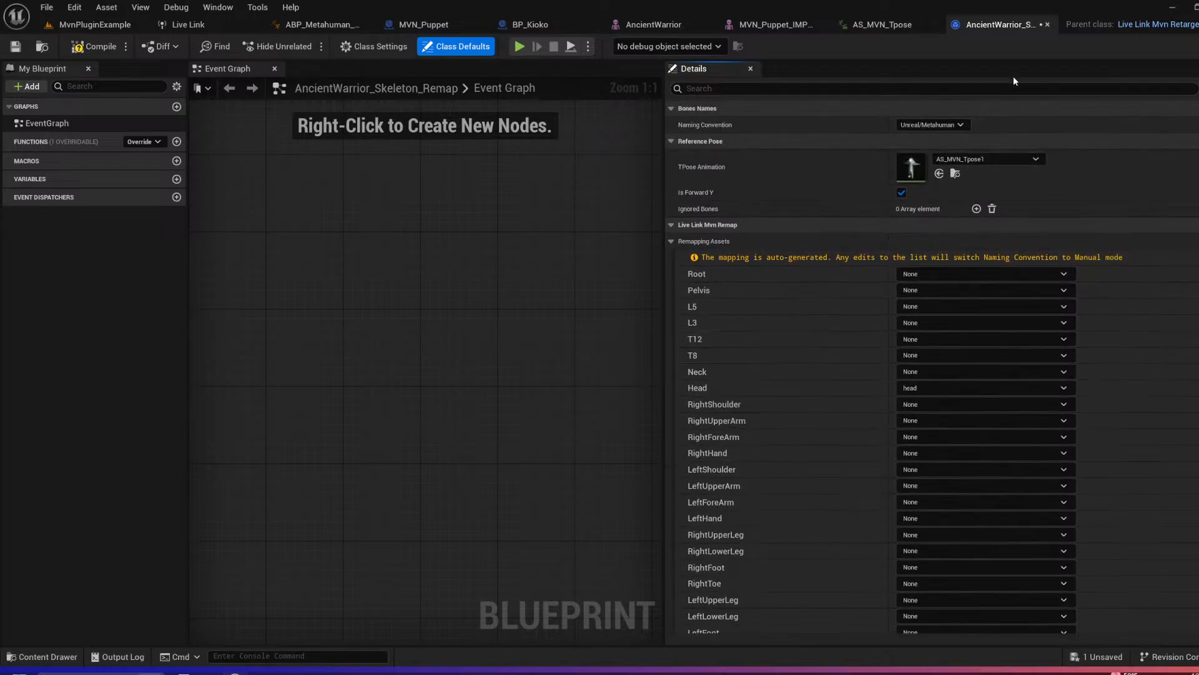
{"action": "left_click", "coordinate": [962, 125]}
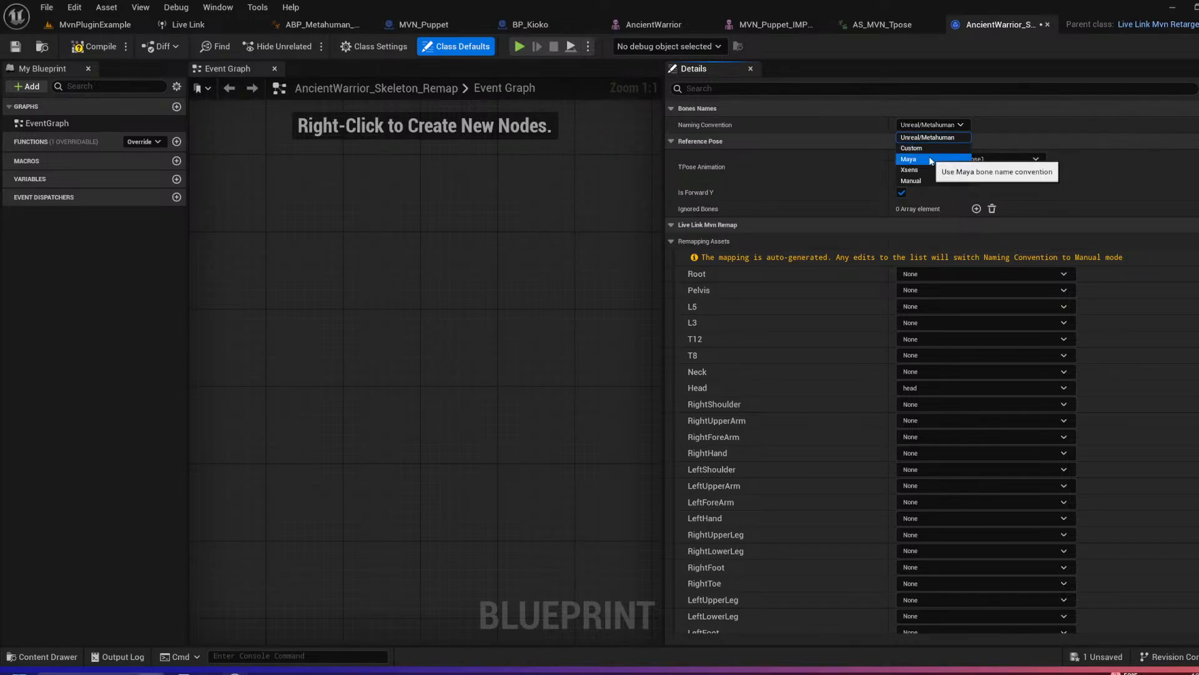
{"action": "left_click", "coordinate": [928, 157]}
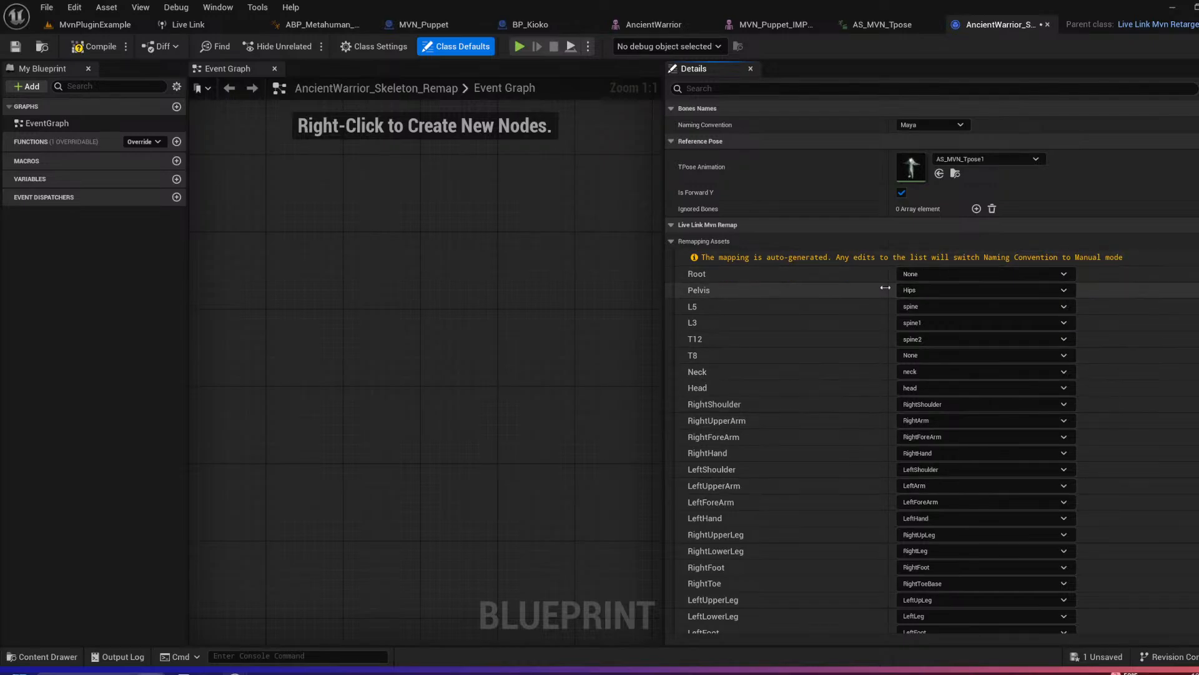
{"action": "left_click", "coordinate": [968, 290]}
{"action": "left_click", "coordinate": [927, 325]}
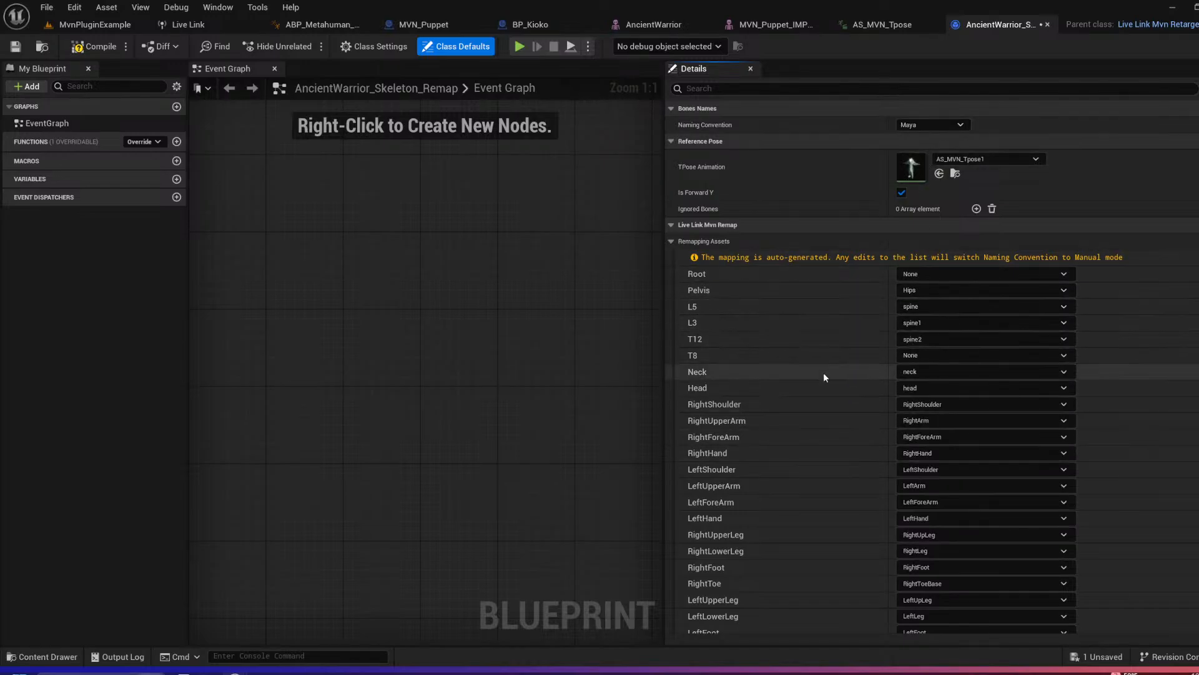
{"action": "scroll", "coordinate": [1005, 285], "scroll_direction": "down", "scroll_amount": 15}
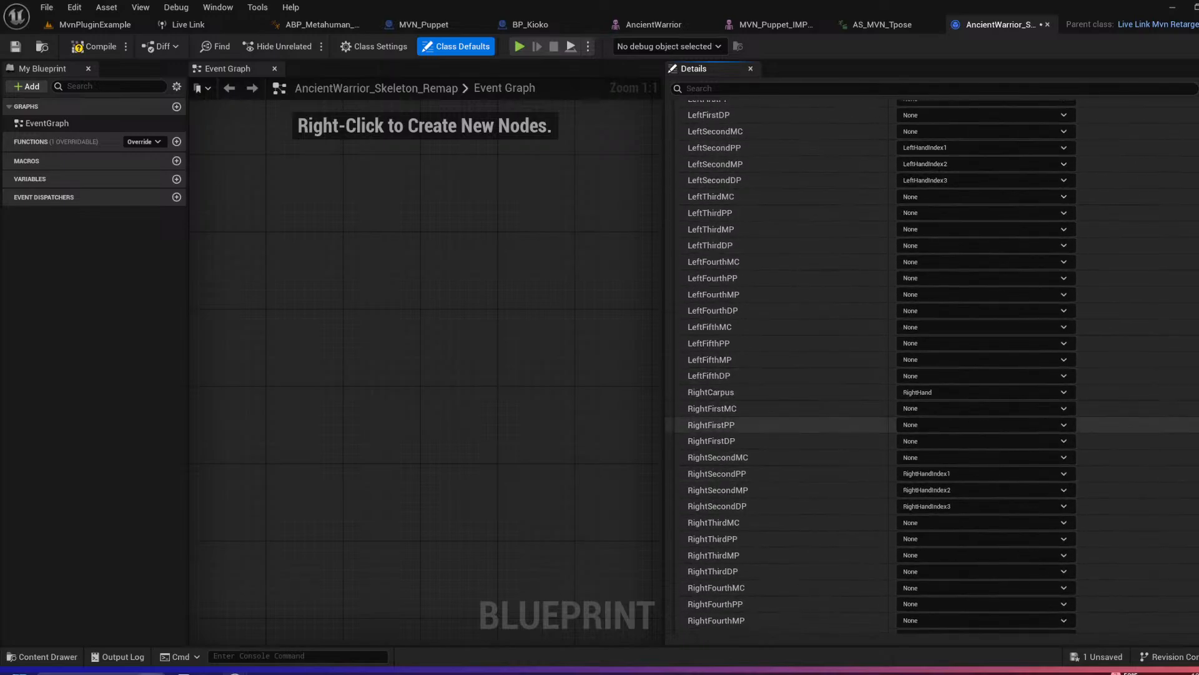
Step: Check the remaining finger bone mappings down to RightFifthDP and save the AncientWarrior remap asset
{"action": "scroll", "coordinate": [874, 356], "scroll_direction": "down", "scroll_amount": 4}
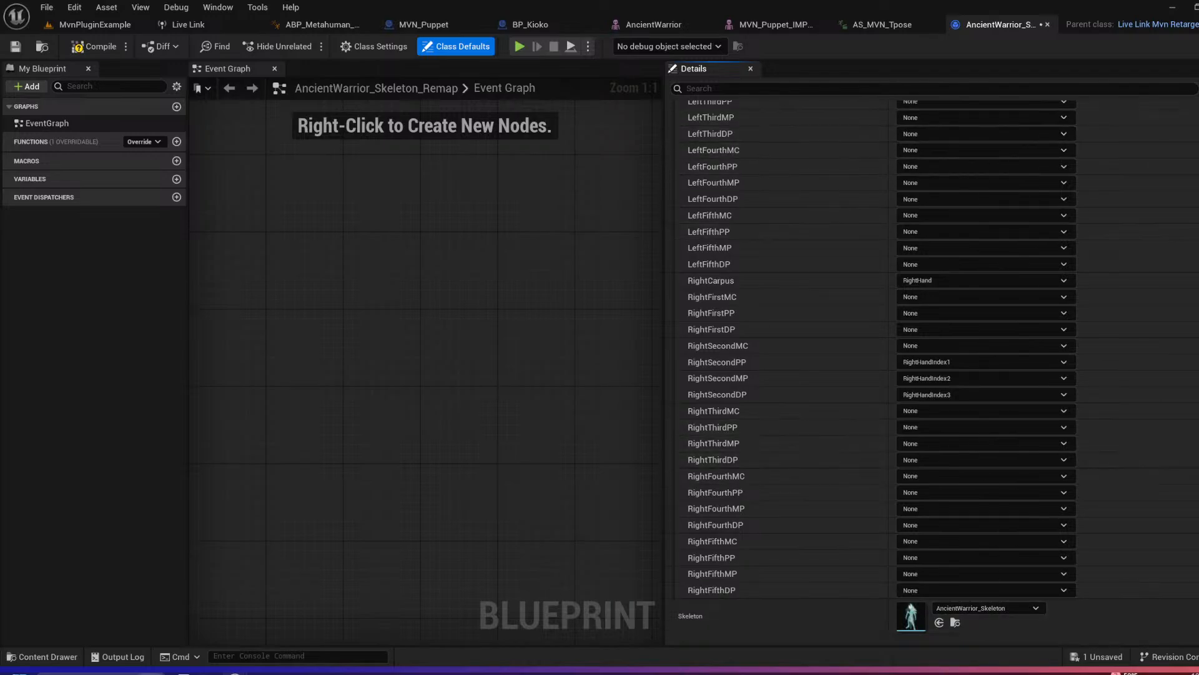
{"action": "scroll", "coordinate": [875, 368], "scroll_direction": "up", "scroll_amount": 15}
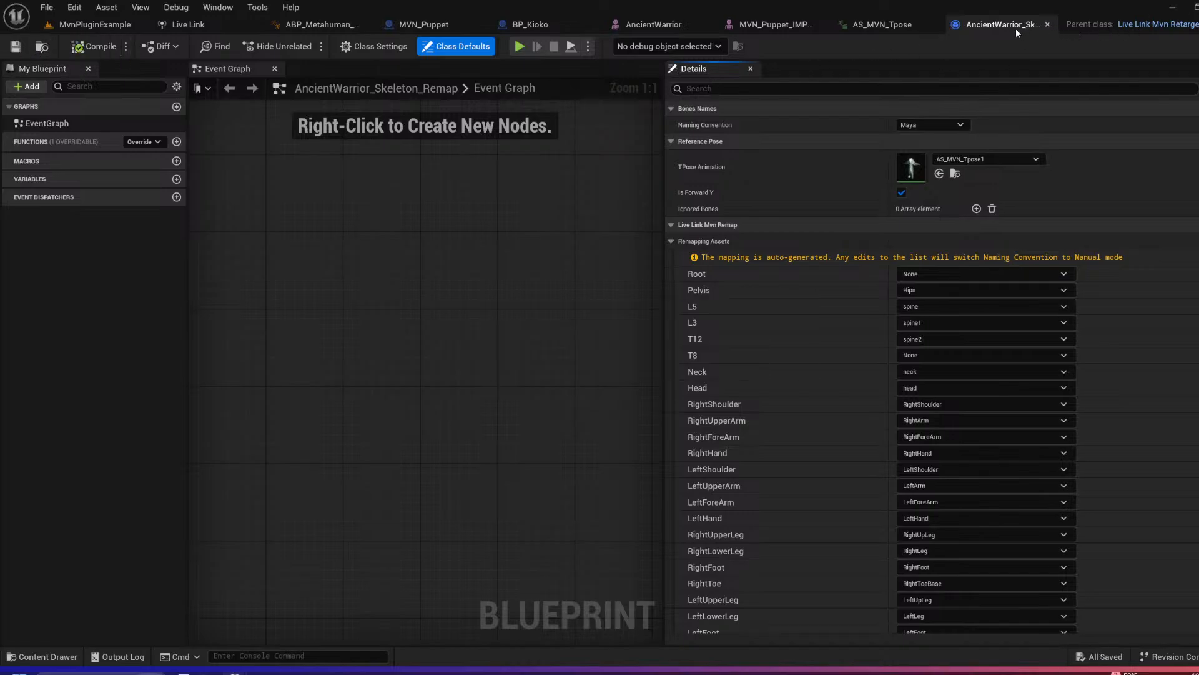
Step: Create an animation blueprint from AncientWarrior_Skeleton in the Demo folder and name it ABP_AncientWarriorDemo
{"action": "left_click", "coordinate": [95, 25]}
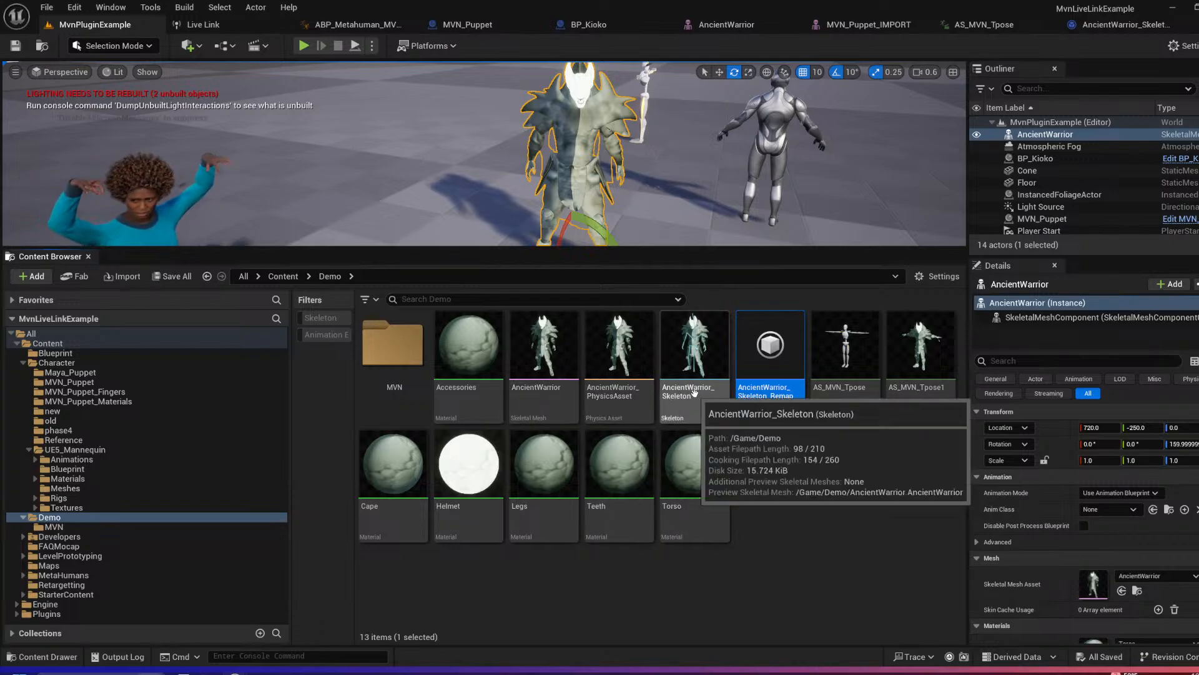
{"action": "left_click", "coordinate": [716, 392]}
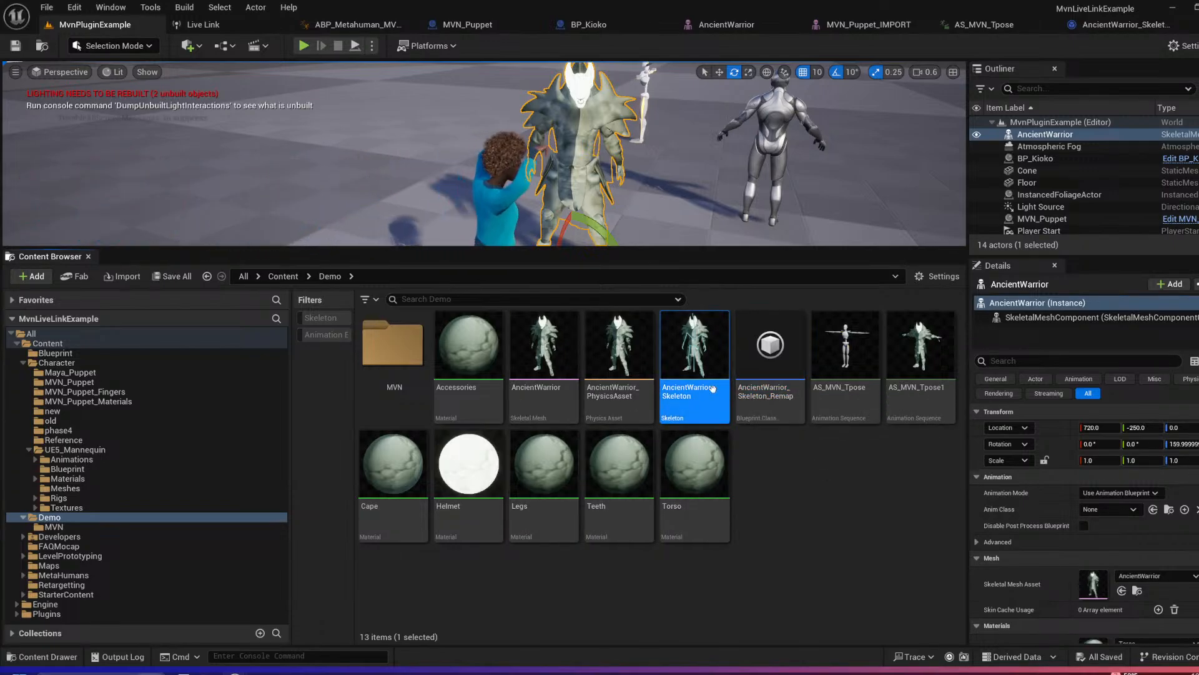
{"action": "right_click", "coordinate": [690, 394]}
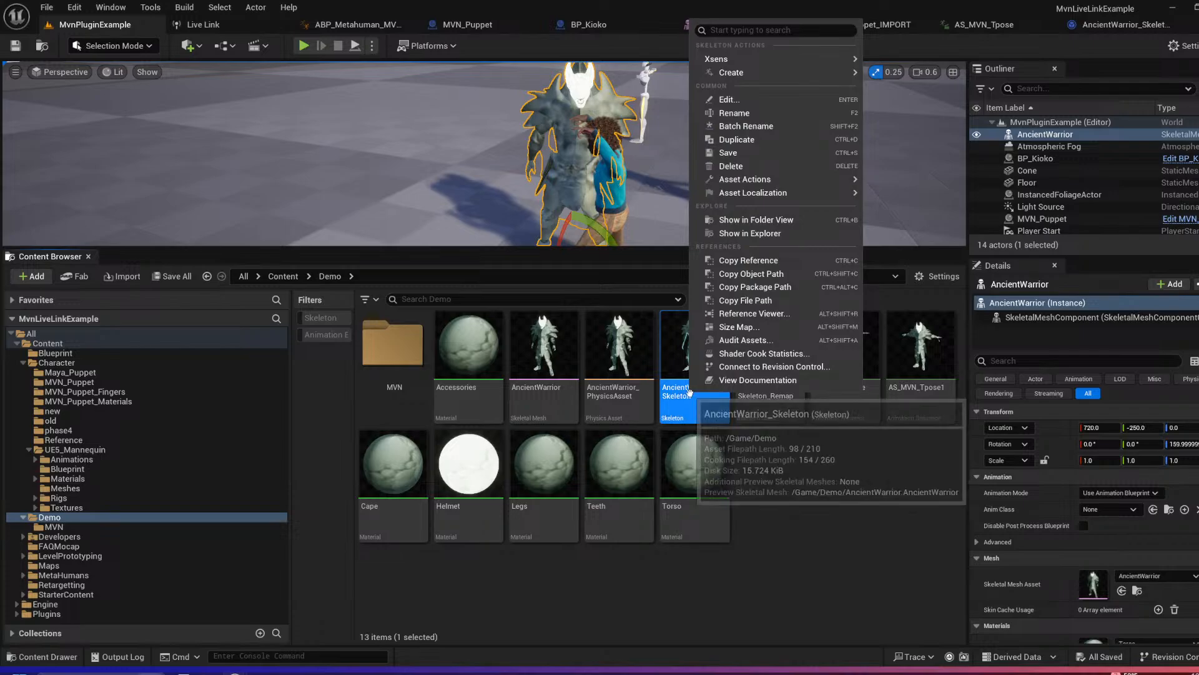
{"action": "mouse_move", "coordinate": [733, 77]}
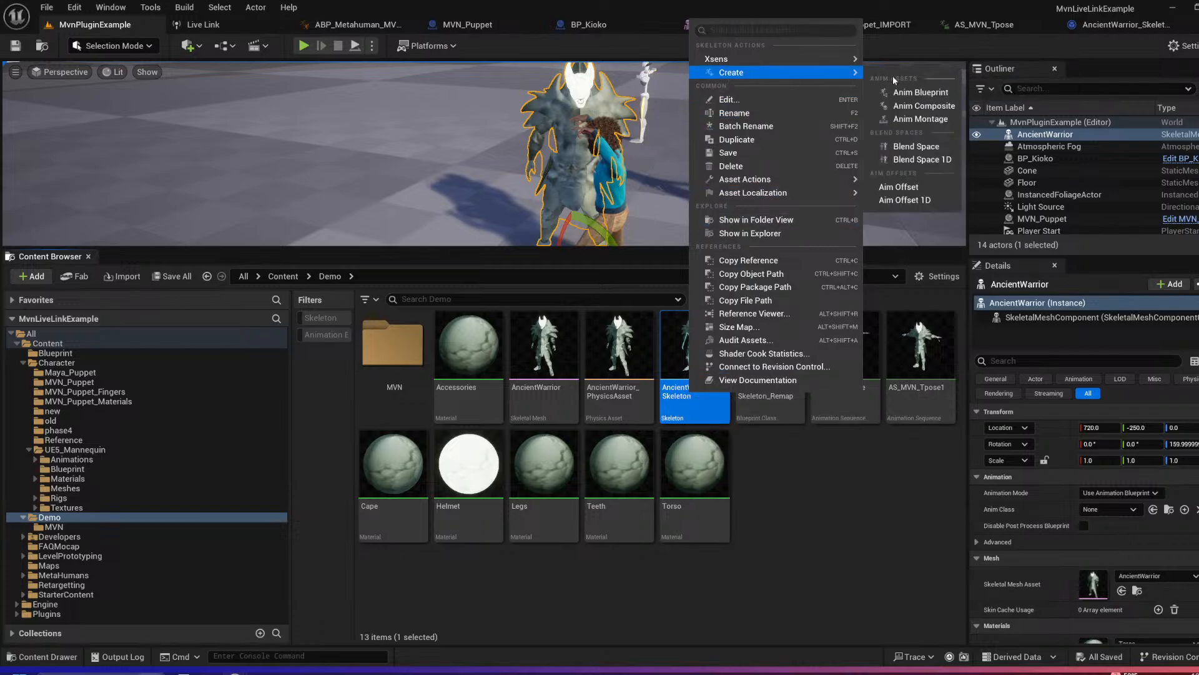
{"action": "left_click", "coordinate": [927, 93]}
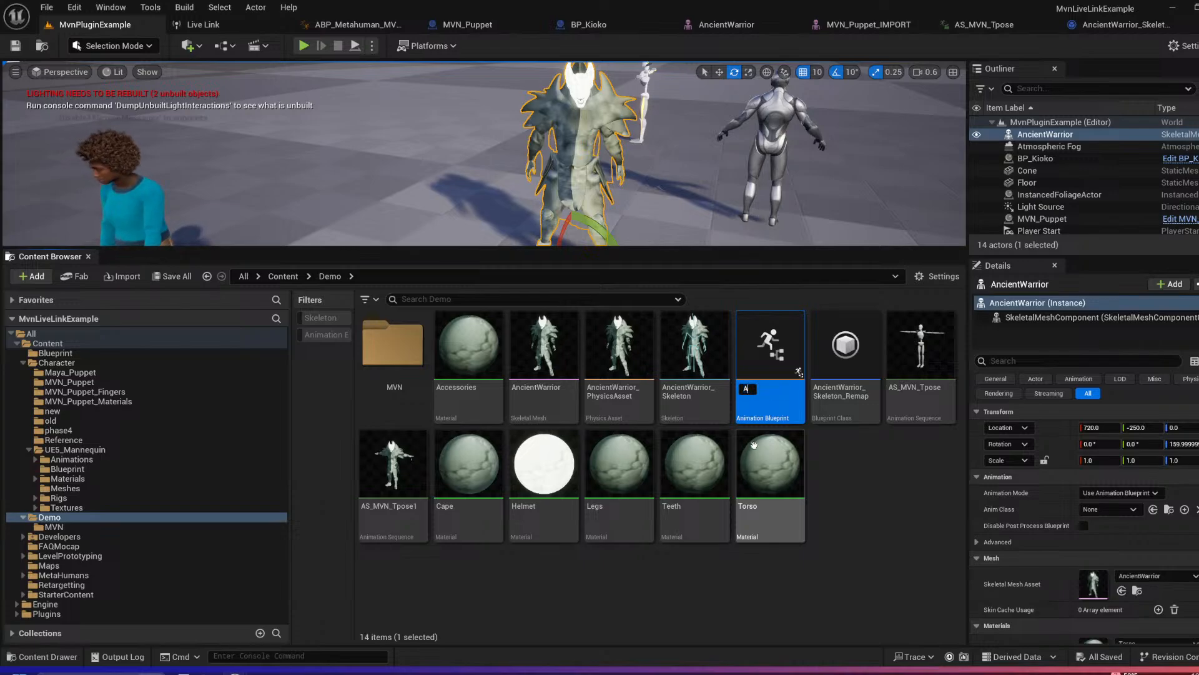
{"action": "type", "text": "ABP_Anc"}
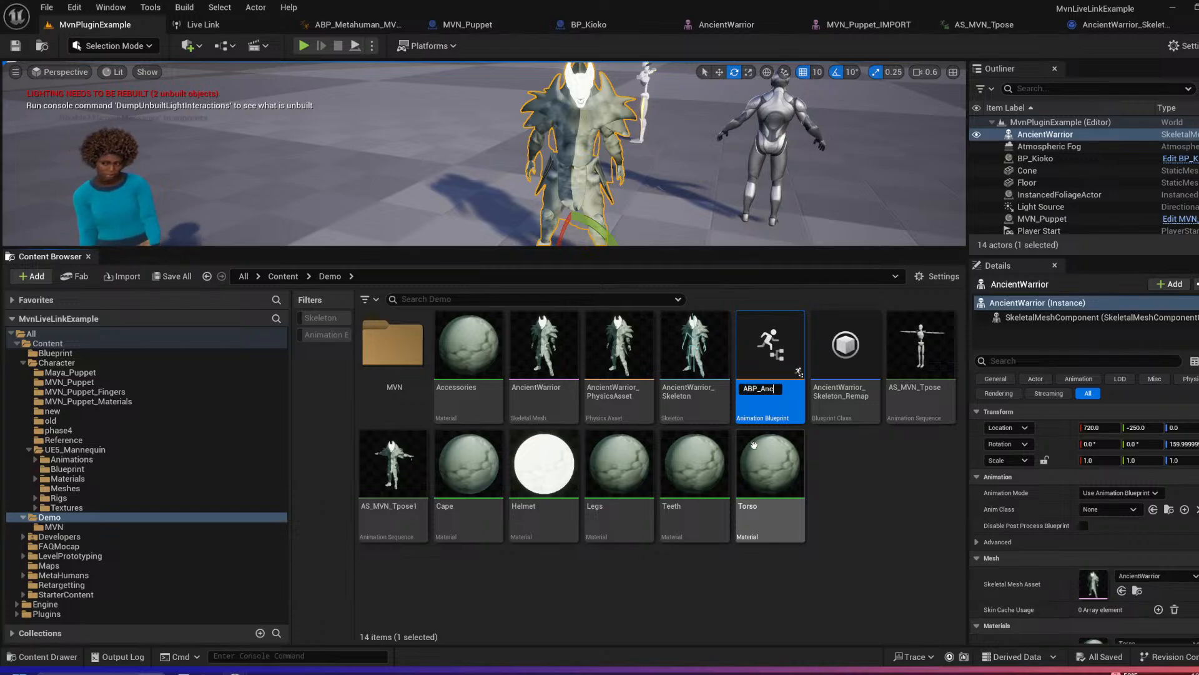
{"action": "type", "text": "ient"}
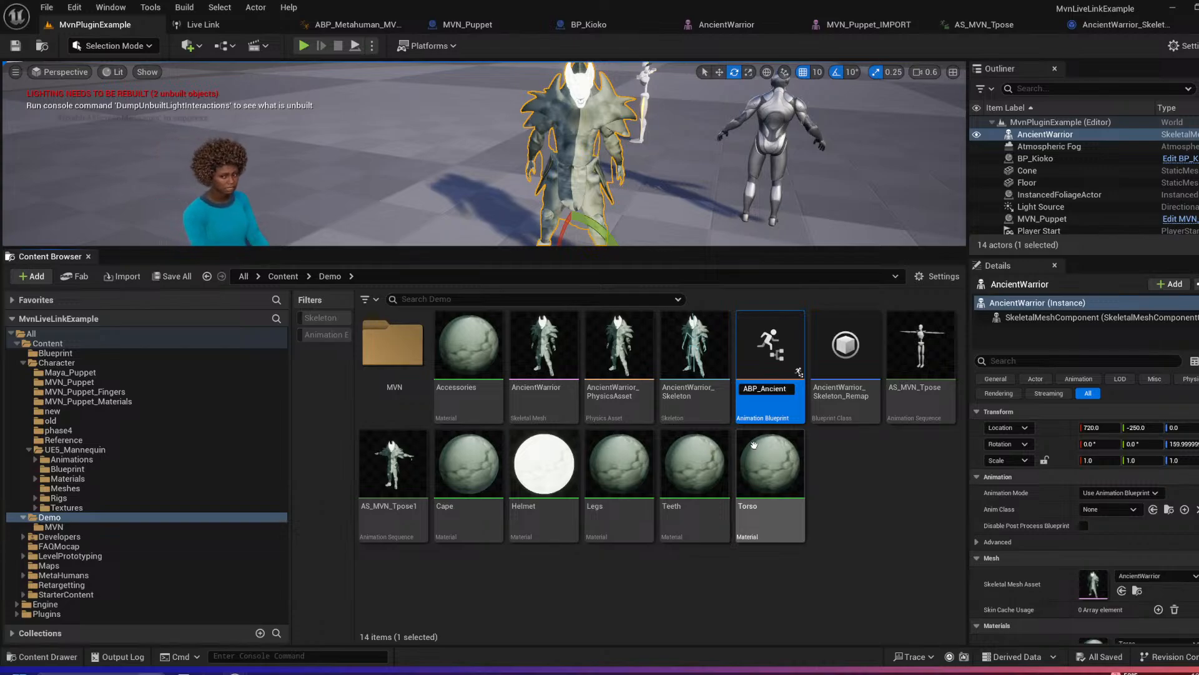
{"action": "type", "text": "WarriorDemo"}
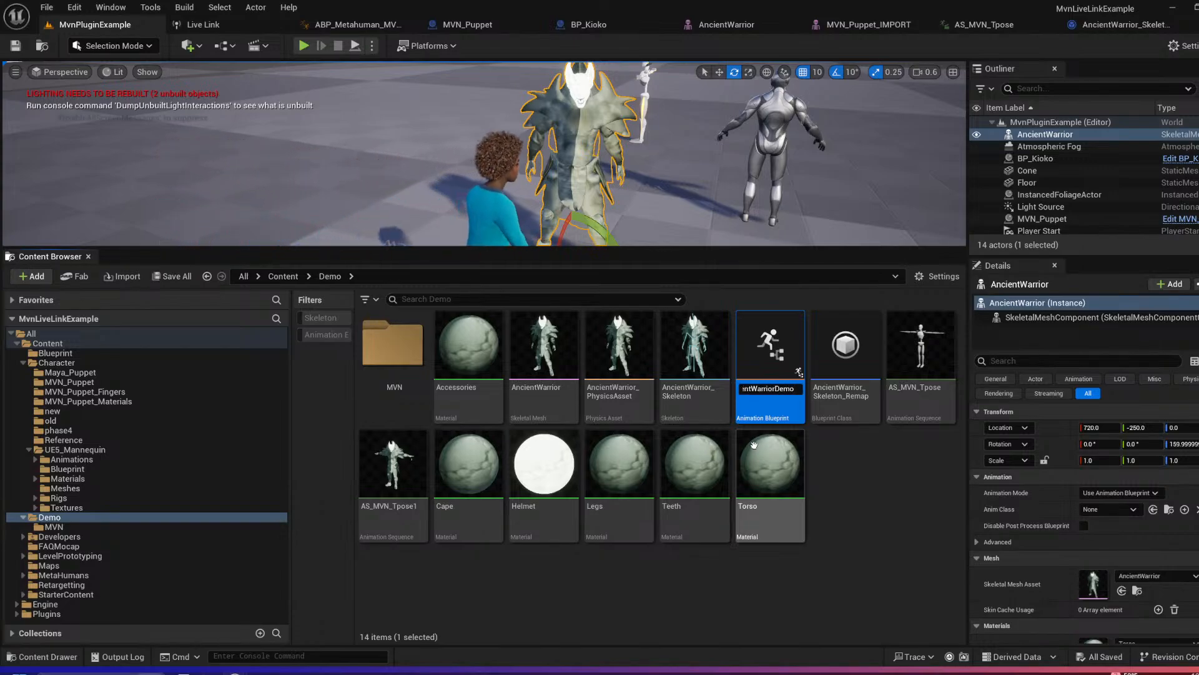
{"action": "key", "text": "Return"}
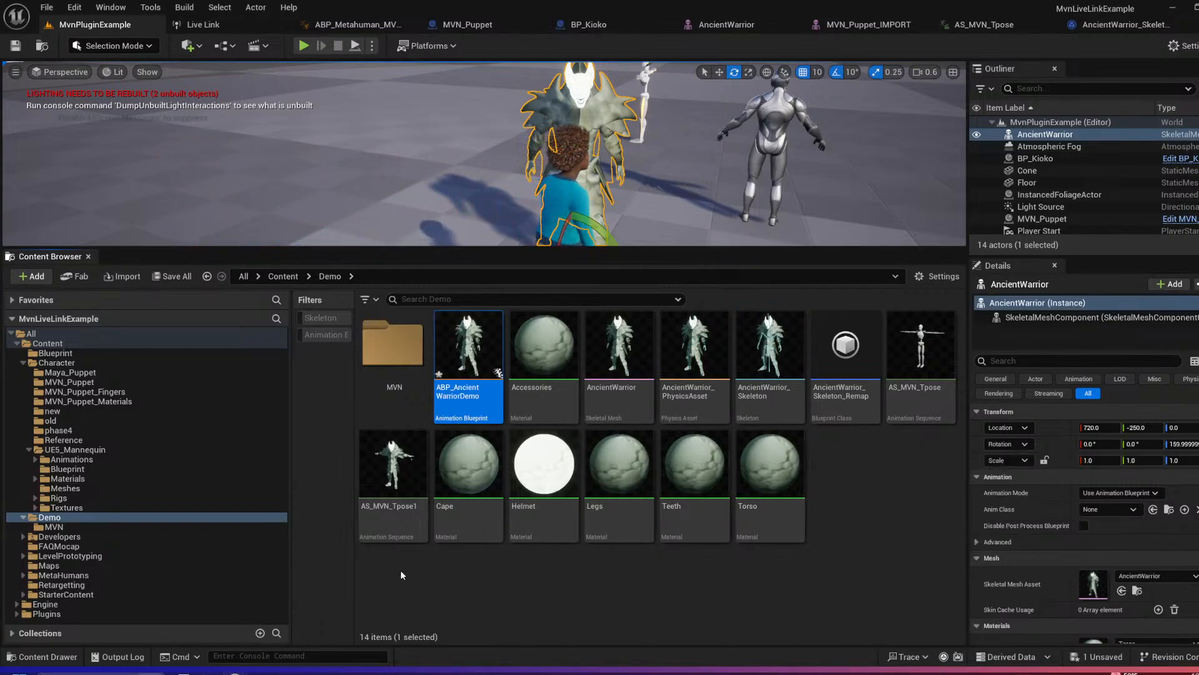
Step: Open ABP_AncientWarriorDemo and add a Live Link Pose node feeding the Output Pose result in its AnimGraph
{"action": "double_click", "coordinate": [469, 395]}
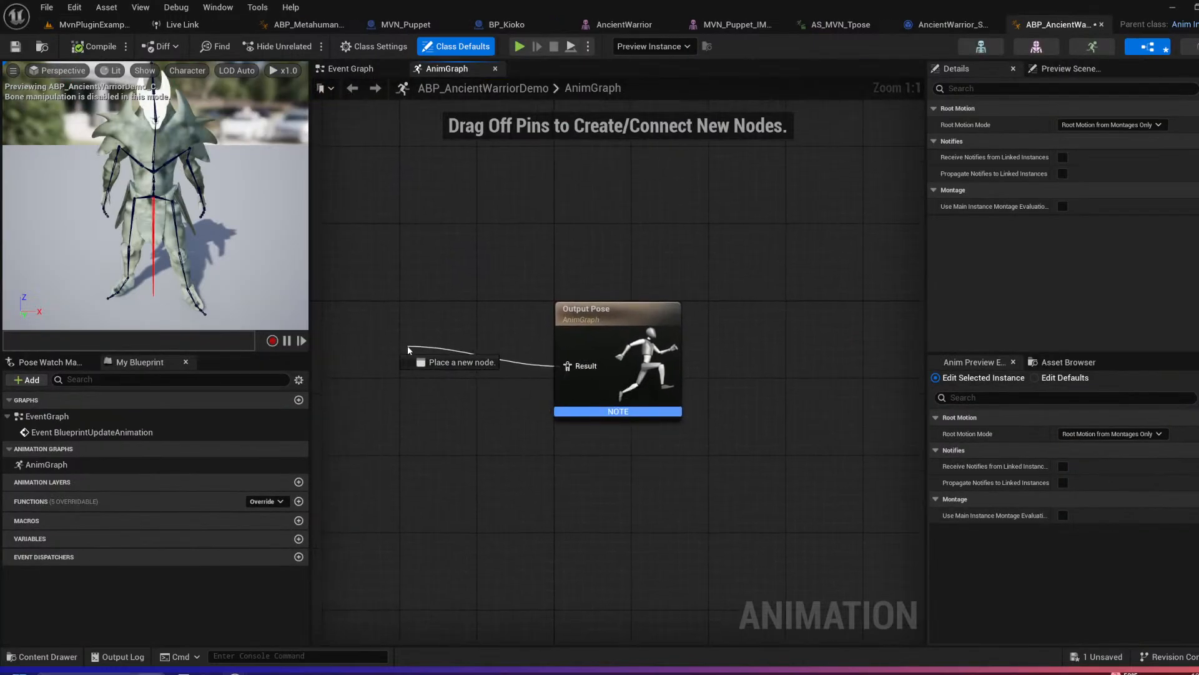
{"action": "left_click_drag", "start_coordinate": [410, 351], "coordinate": [411, 352]}
{"action": "type", "text": "live"}
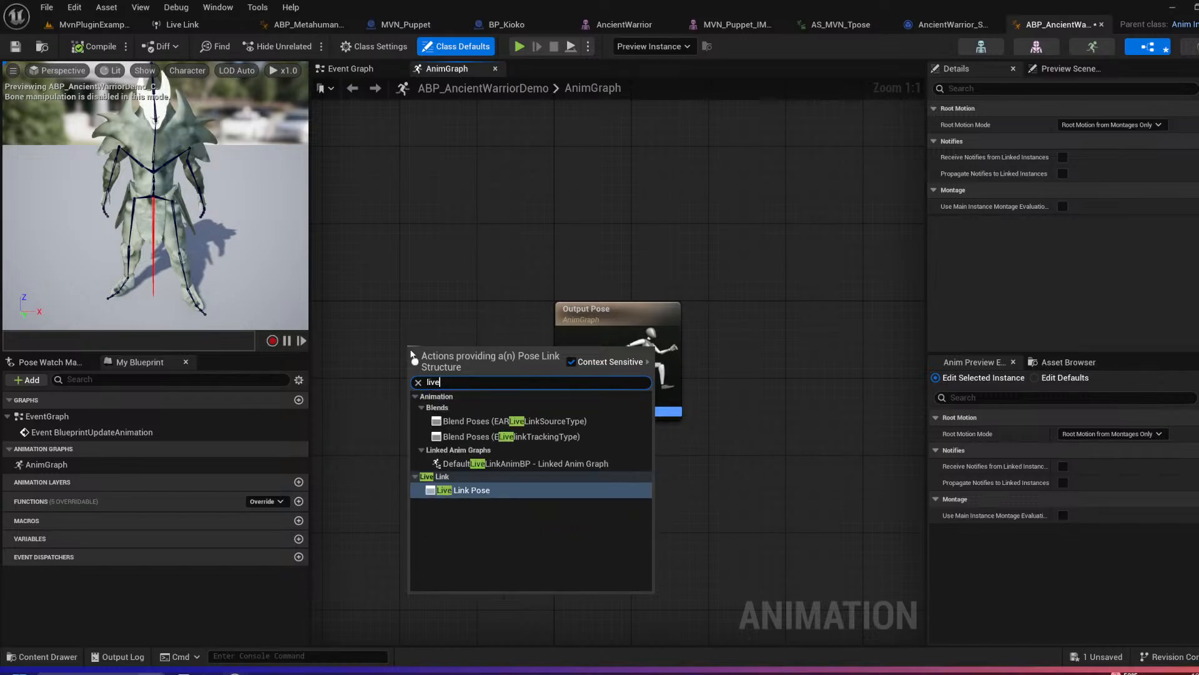
{"action": "key", "text": "Return"}
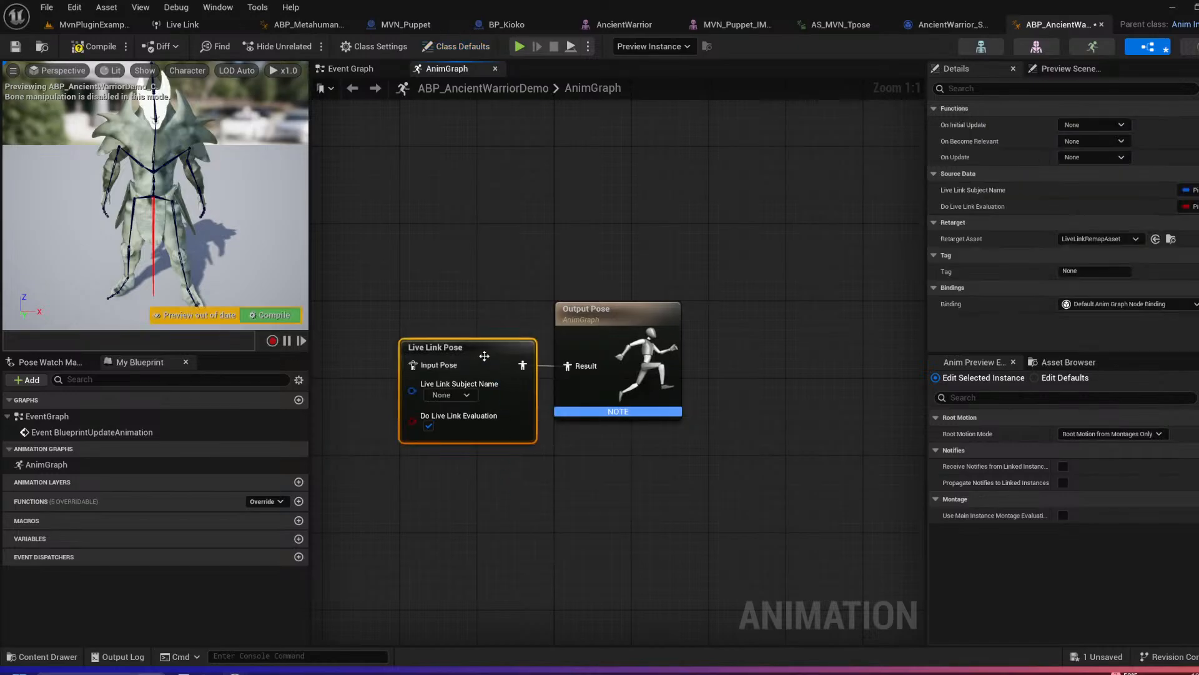
{"action": "left_click_drag", "start_coordinate": [484, 356], "coordinate": [455, 308]}
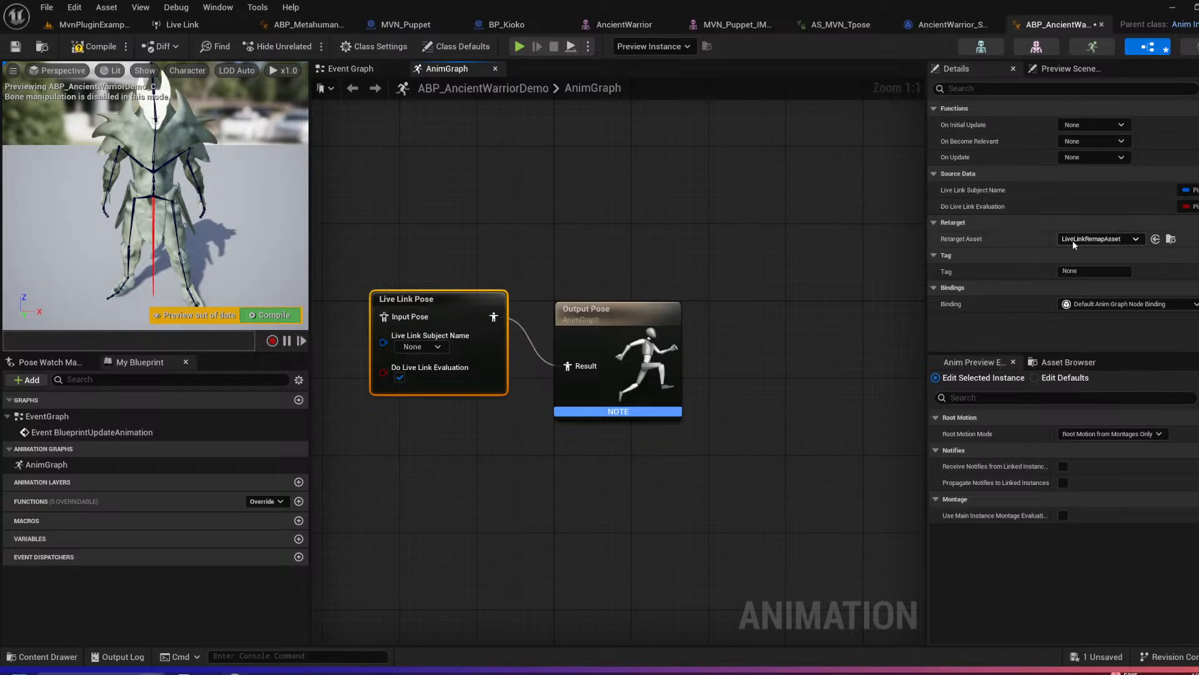
Step: Set the Live Link Pose node's retarget asset to AncientWarrior_Skeleton_Remap and its subject to the one with the Animation role
{"action": "left_click", "coordinate": [1092, 241]}
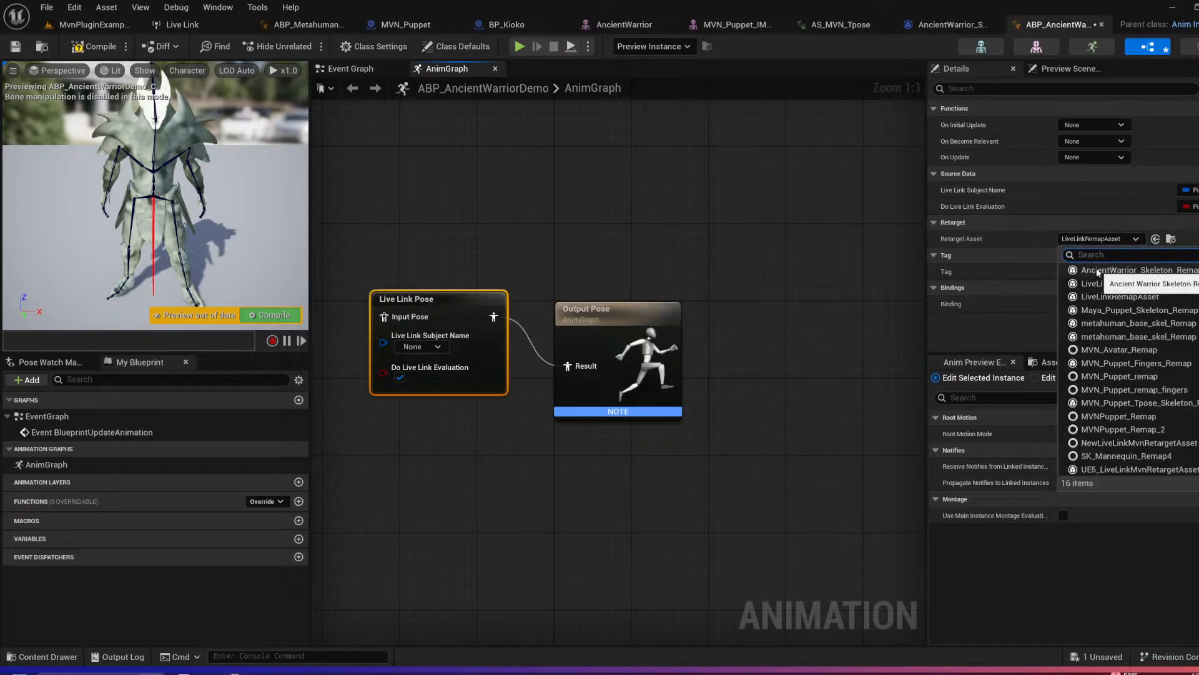
{"action": "left_click", "coordinate": [1180, 276]}
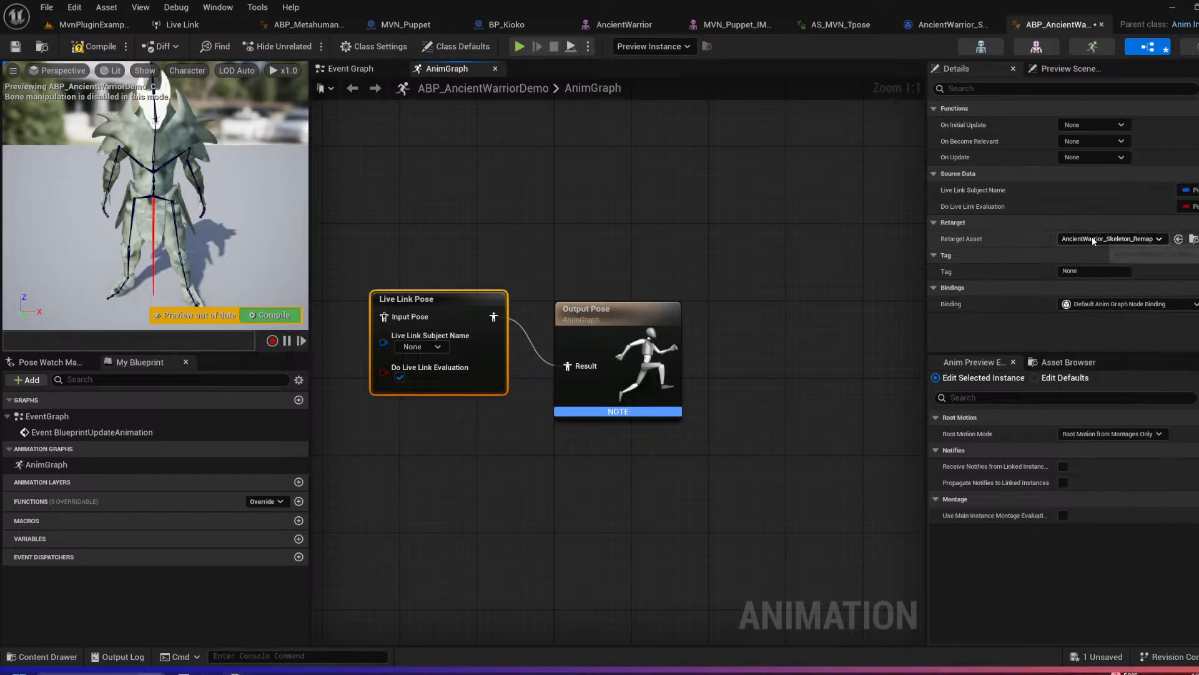
{"action": "left_click", "coordinate": [425, 346]}
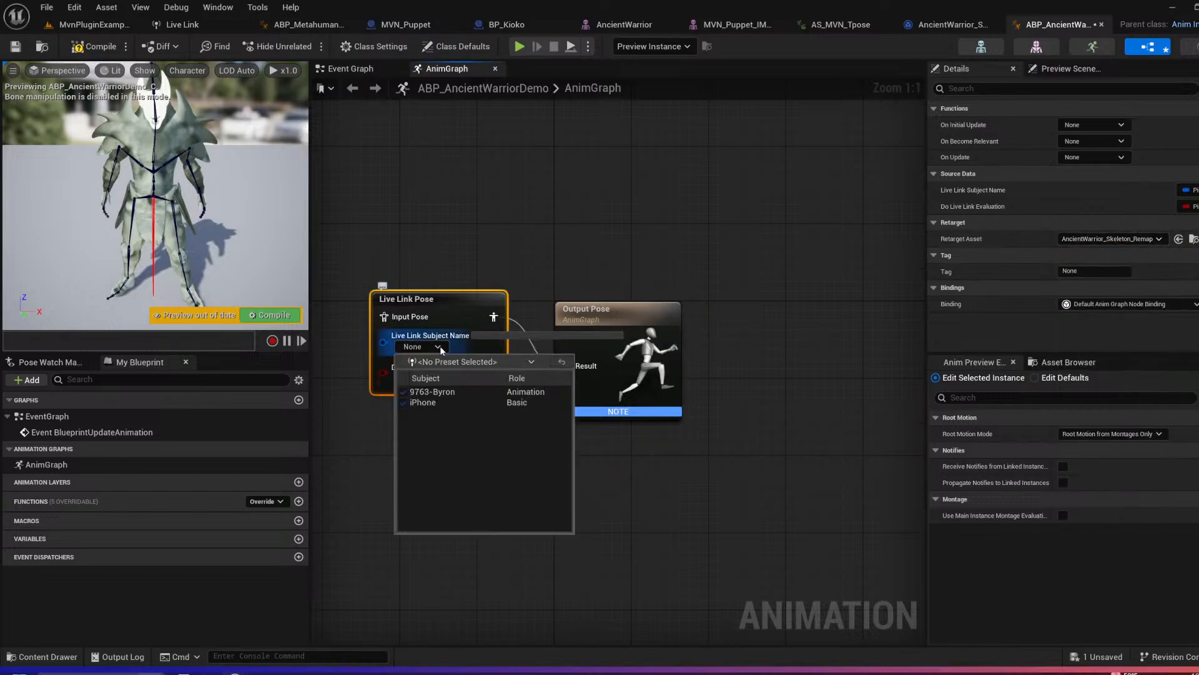
{"action": "left_click", "coordinate": [441, 391]}
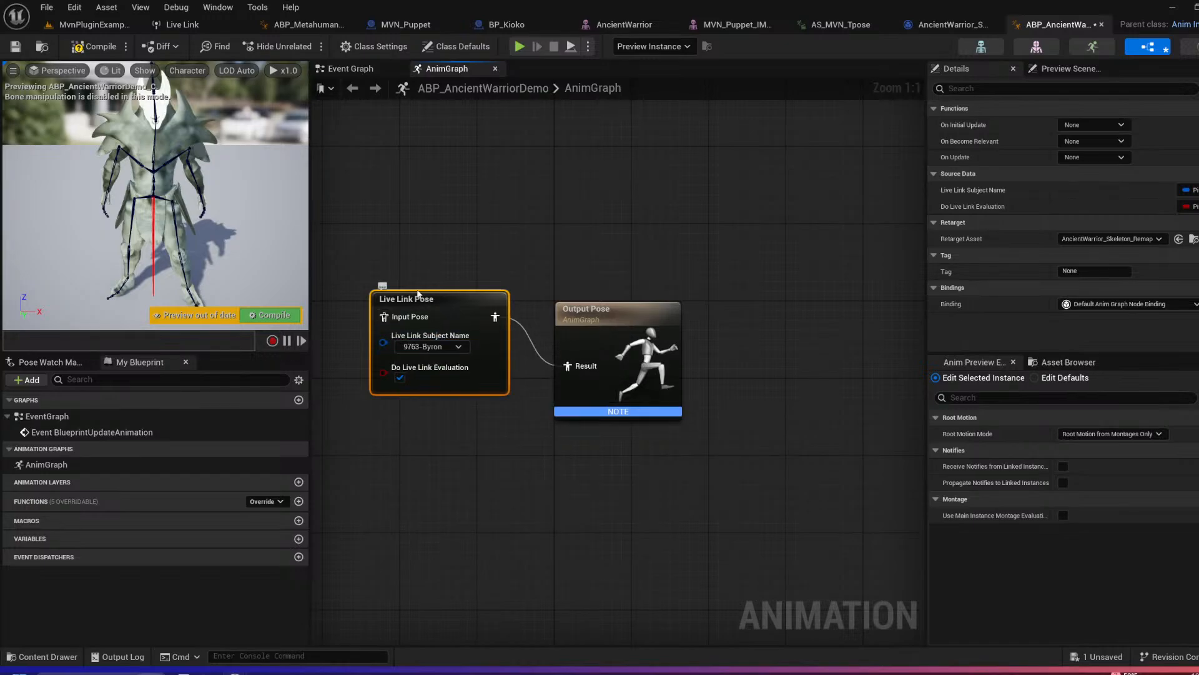
Step: Align the Live Link Pose node with Output Pose, then compile the animation blueprint and check the warrior's motion in the preview
{"action": "left_click_drag", "start_coordinate": [456, 297], "coordinate": [462, 326]}
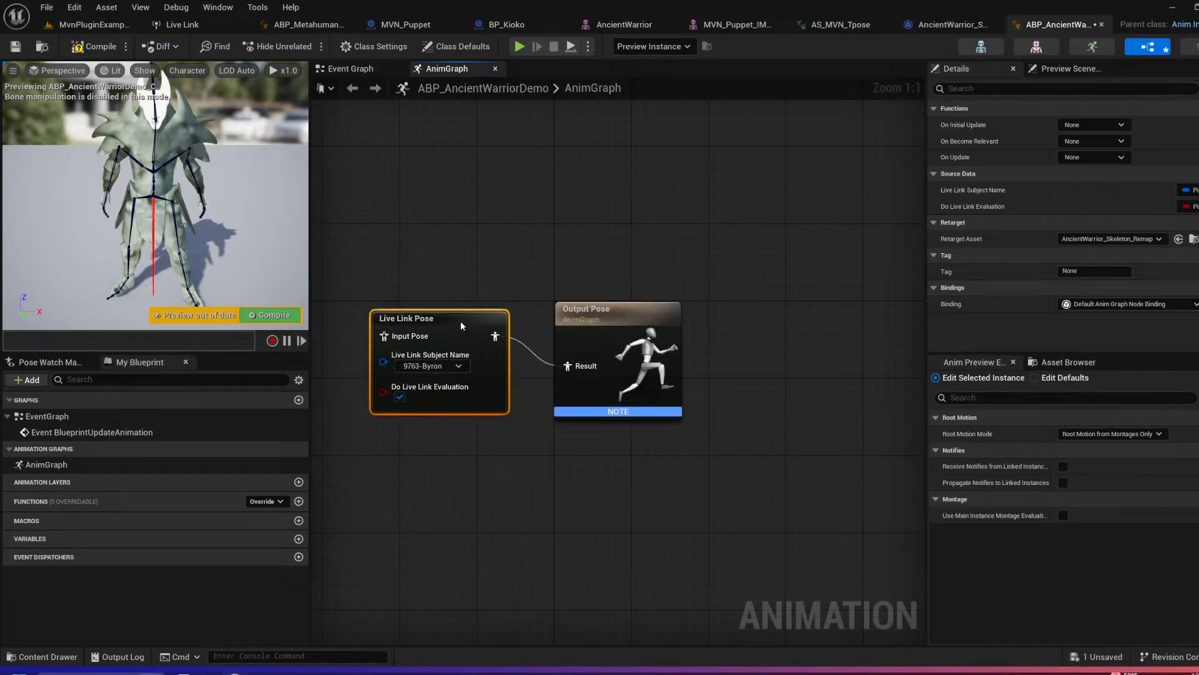
{"action": "left_click", "coordinate": [105, 51]}
{"action": "right_click_drag", "start_coordinate": [199, 152], "coordinate": [157, 149]}
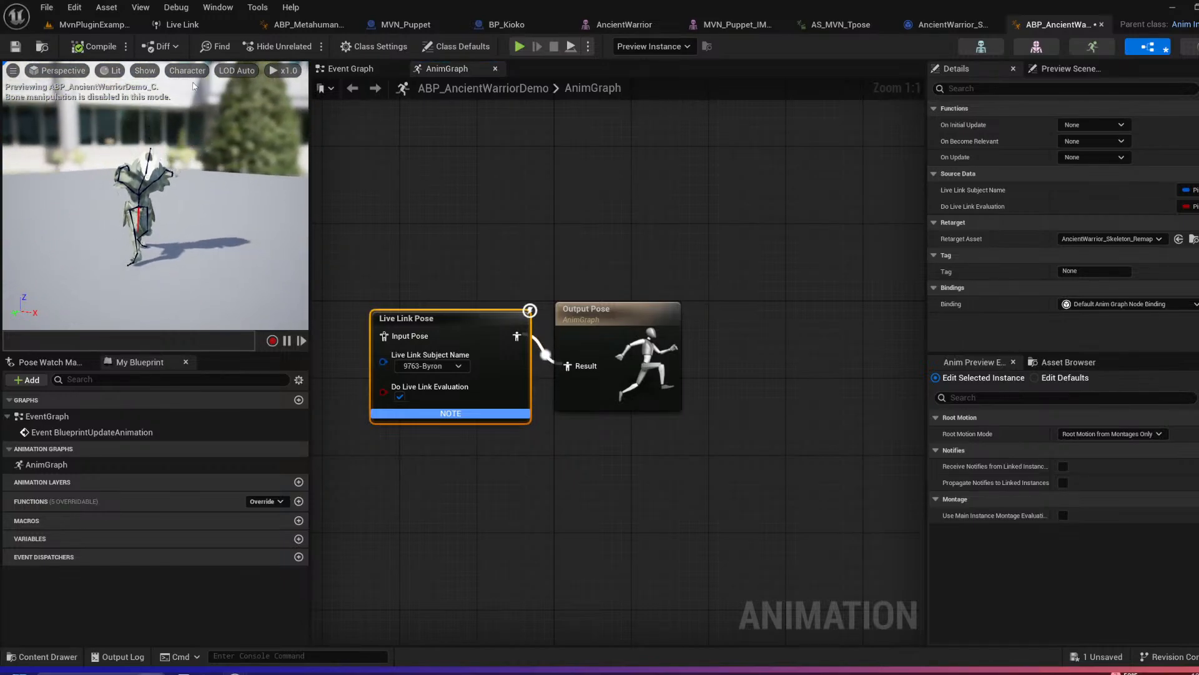
Step: Enlarge the level viewport and set the AncientWarrior actor's Anim Class to ABP_AncientWarriorDemo
{"action": "left_click", "coordinate": [101, 24]}
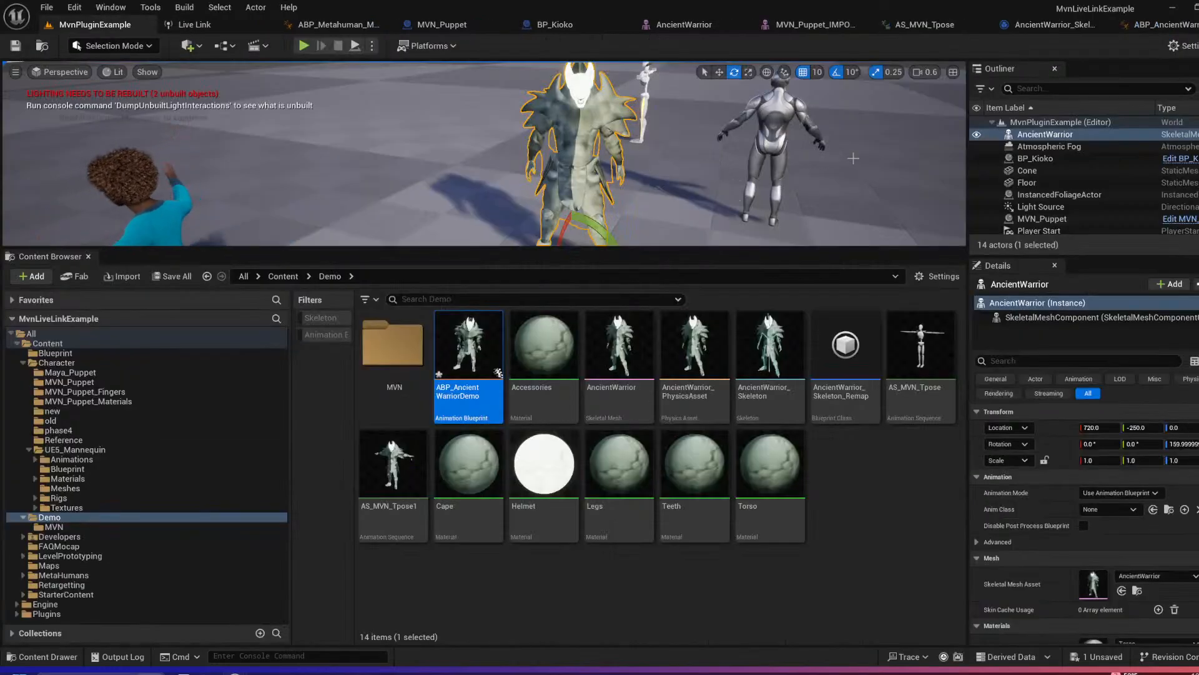
{"action": "left_click_drag", "start_coordinate": [684, 248], "coordinate": [684, 476]}
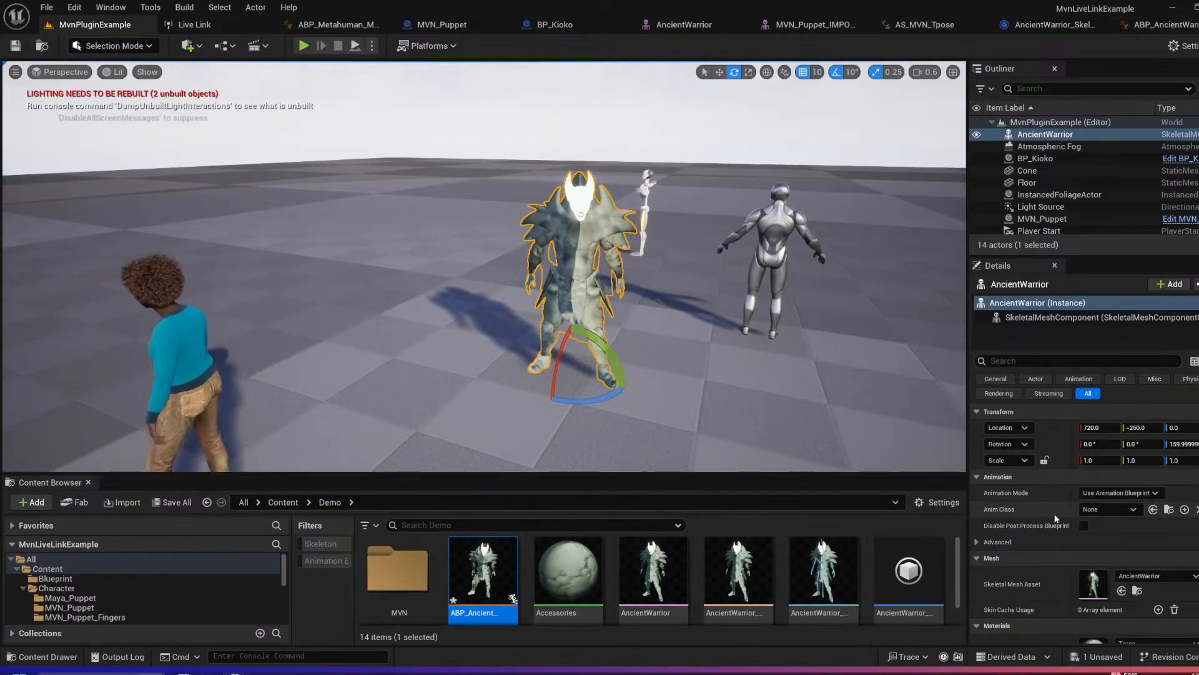
{"action": "left_click", "coordinate": [1134, 511]}
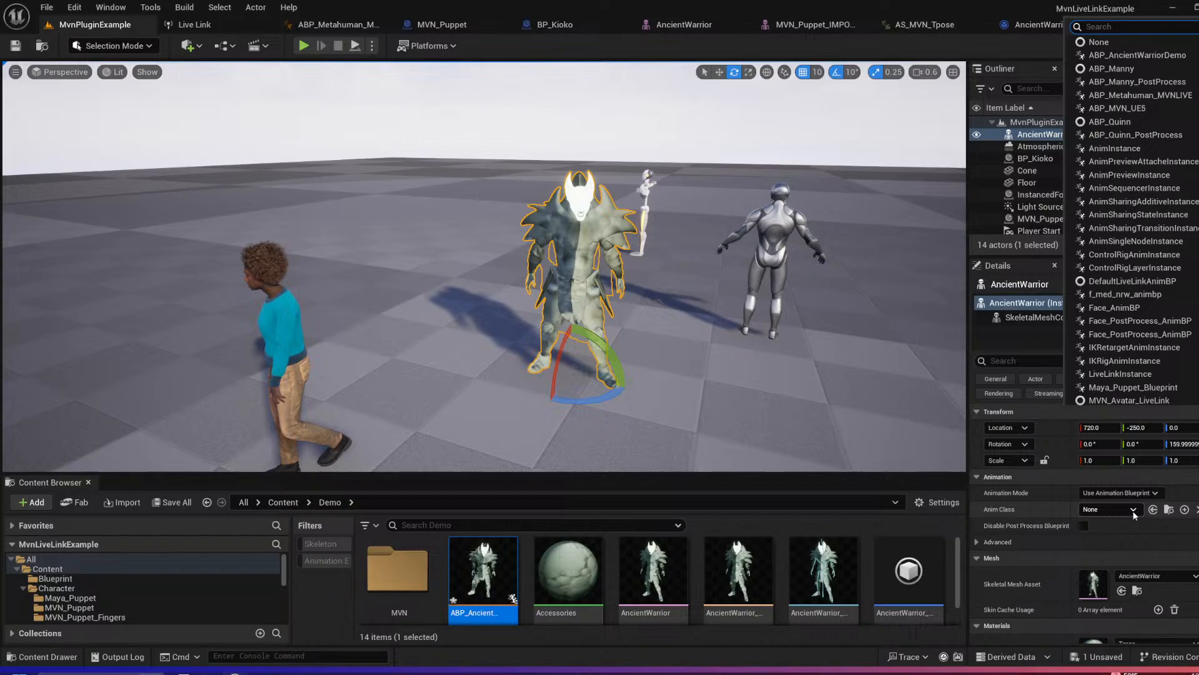
{"action": "left_click", "coordinate": [1157, 56]}
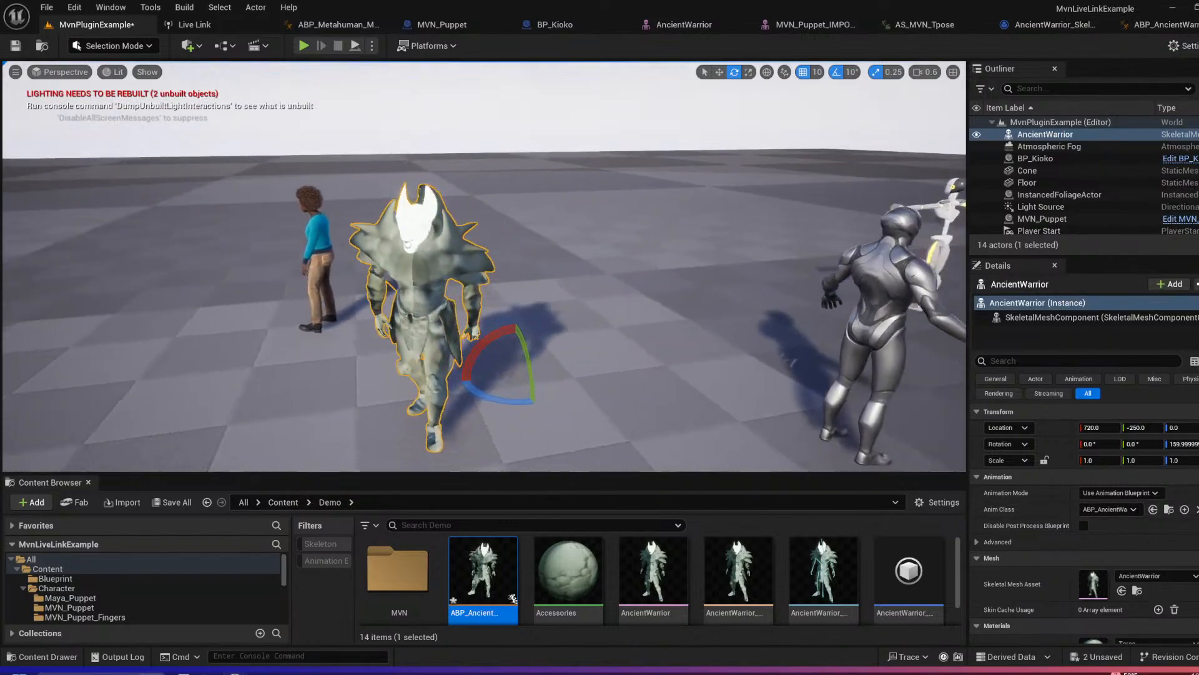
{"action": "right_click_drag", "start_coordinate": [484, 266], "coordinate": [419, 235]}
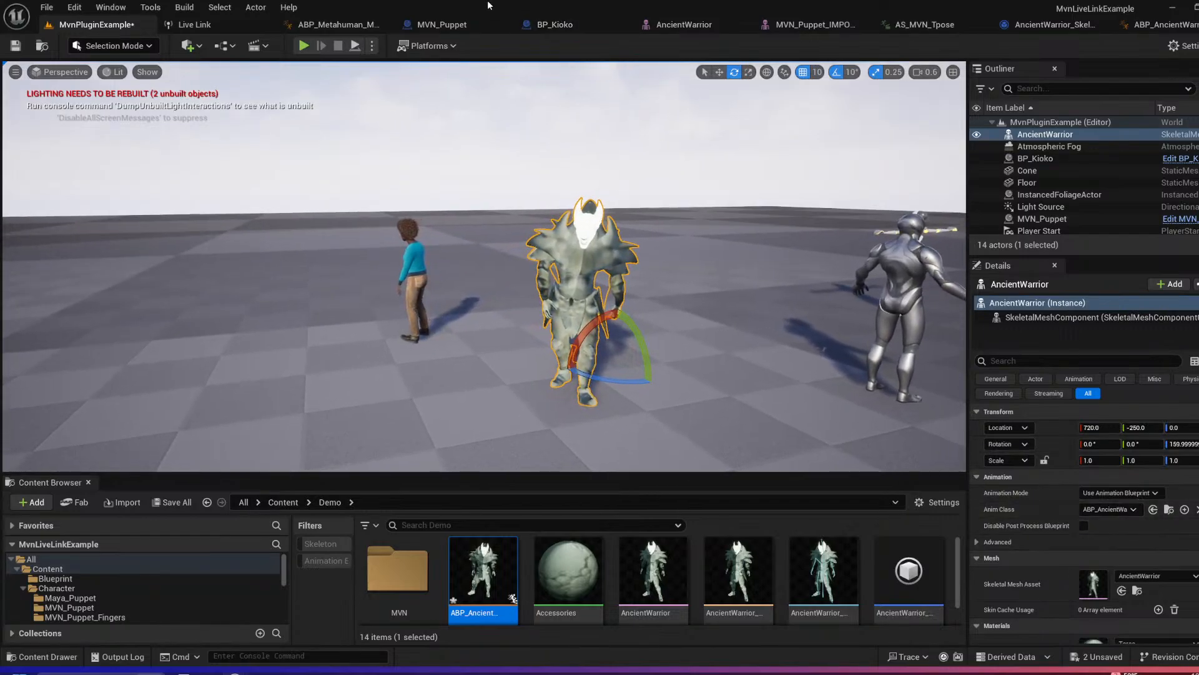
Step: Simulate the level to compare the live motion of AncientWarrior and BP_Kioko, then stop the simulation
{"action": "left_click", "coordinate": [372, 46]}
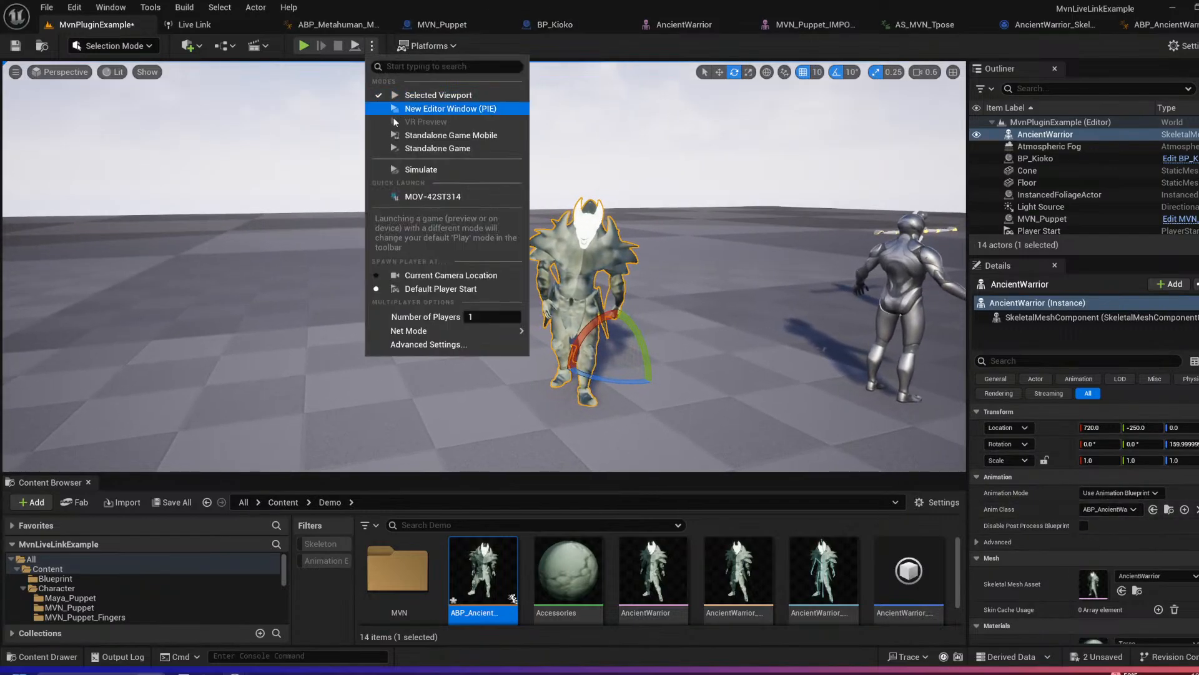
{"action": "left_click", "coordinate": [387, 169]}
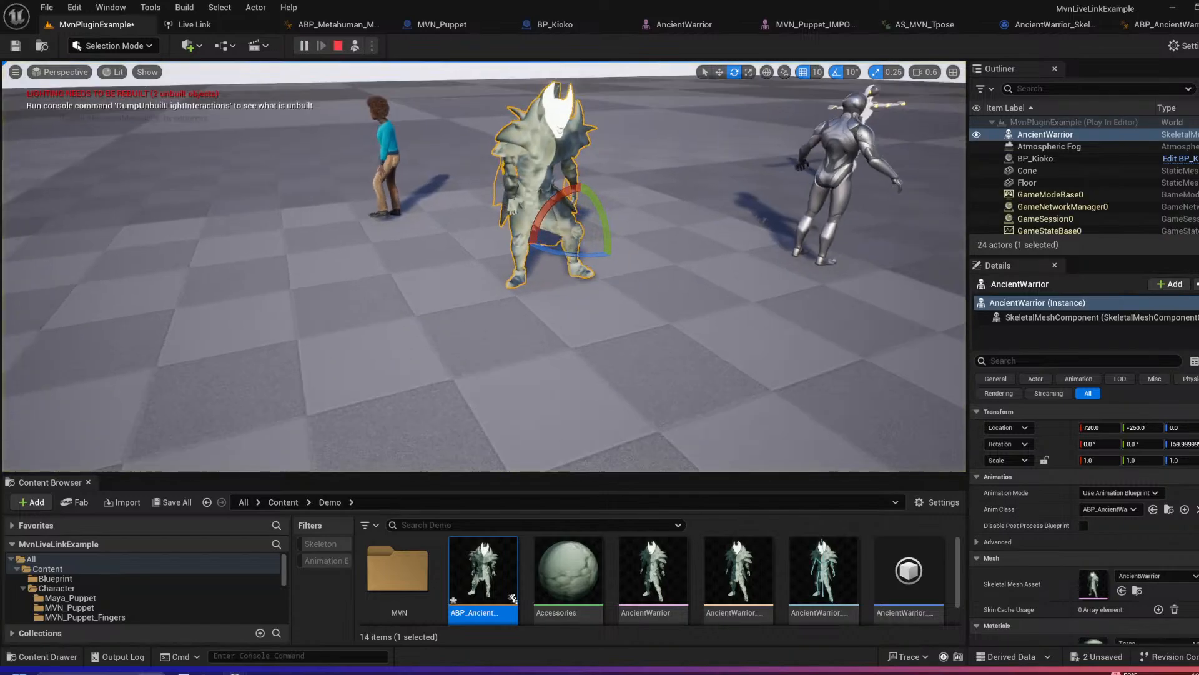
{"action": "right_click_drag", "start_coordinate": [664, 183], "coordinate": [664, 183]}
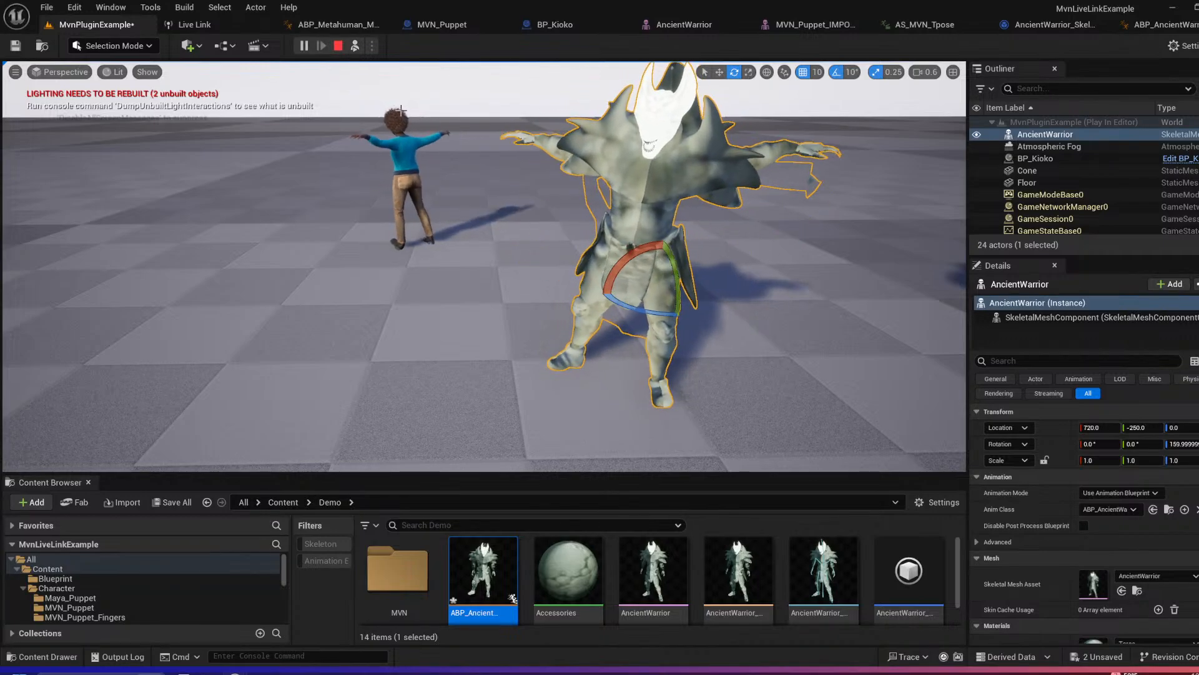
{"action": "left_click", "coordinate": [409, 155]}
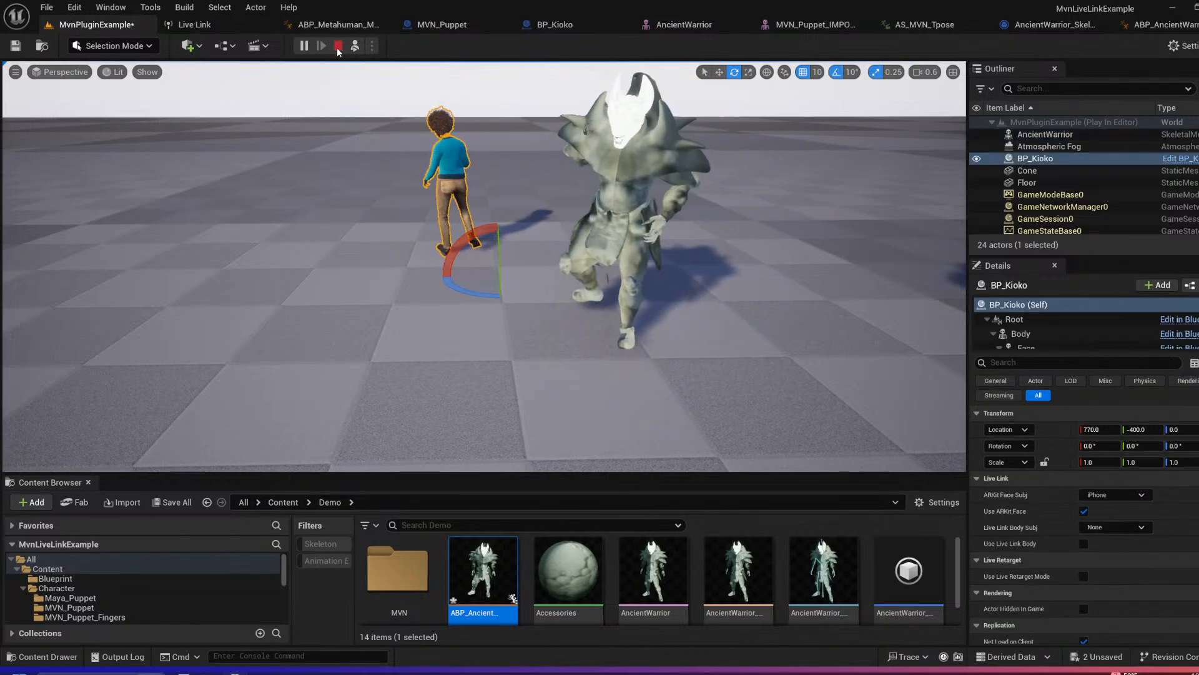
{"action": "left_click", "coordinate": [338, 46]}
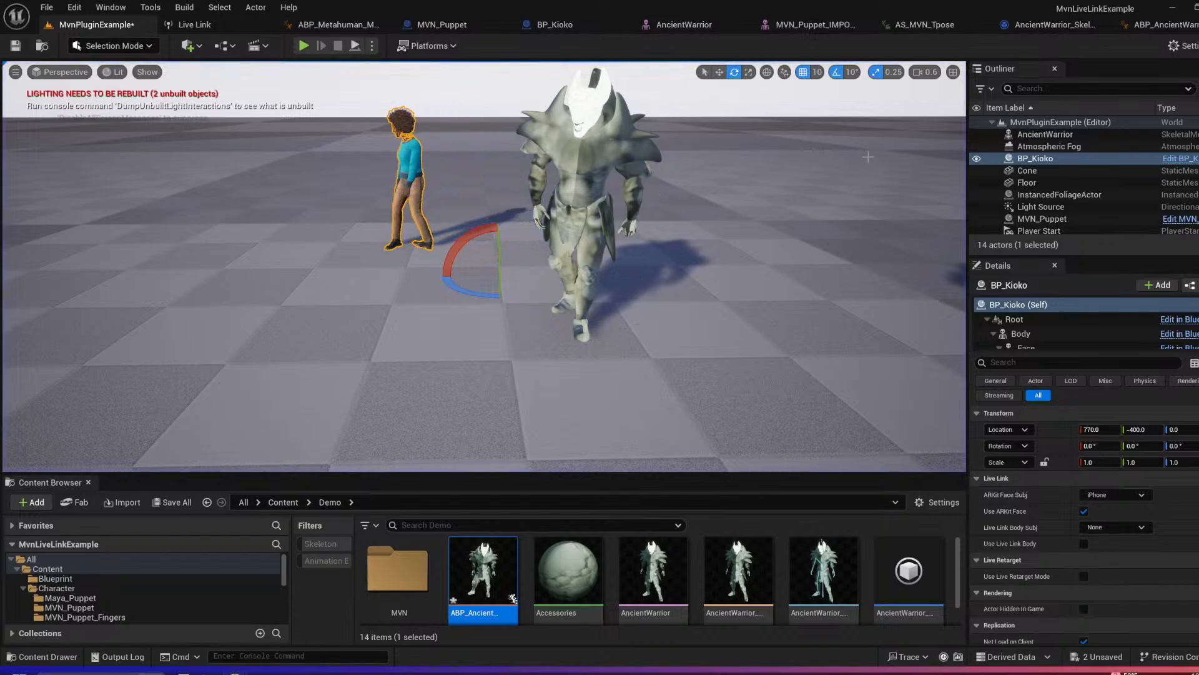
Step: Add a Live Link Skeletal Animation component to the BP_Kioko blueprint and return to the level
{"action": "left_click", "coordinate": [1195, 160]}
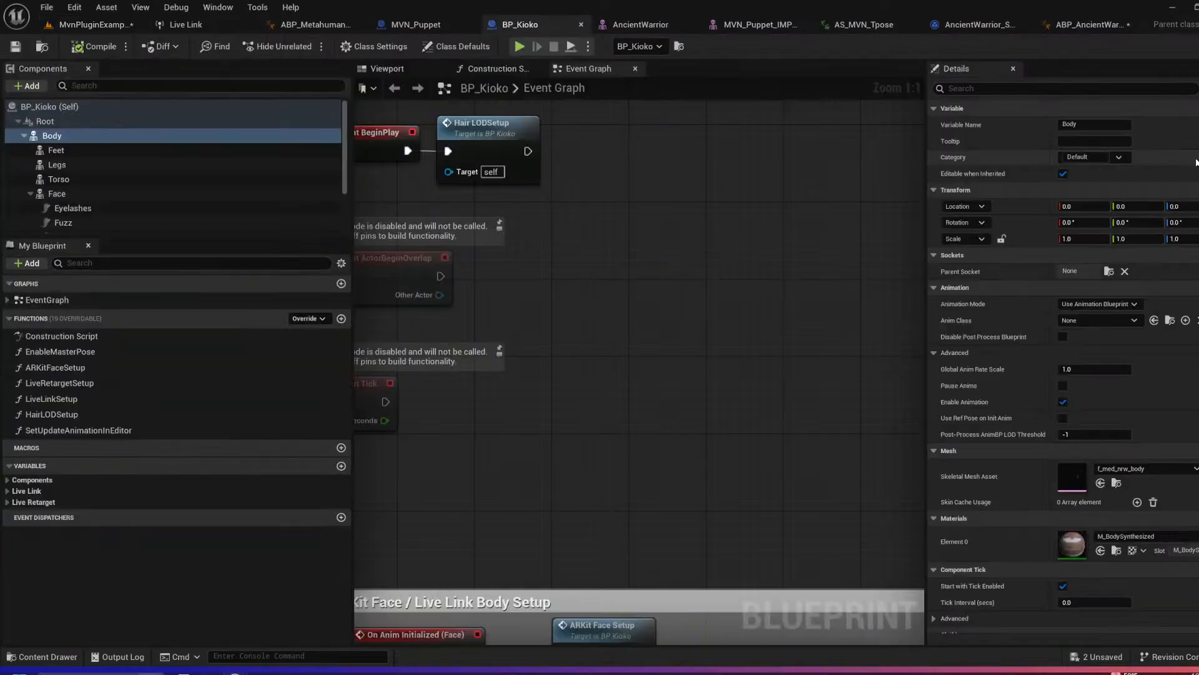
{"action": "left_click_drag", "start_coordinate": [38, 237], "coordinate": [31, 470]}
{"action": "left_click", "coordinate": [28, 85]}
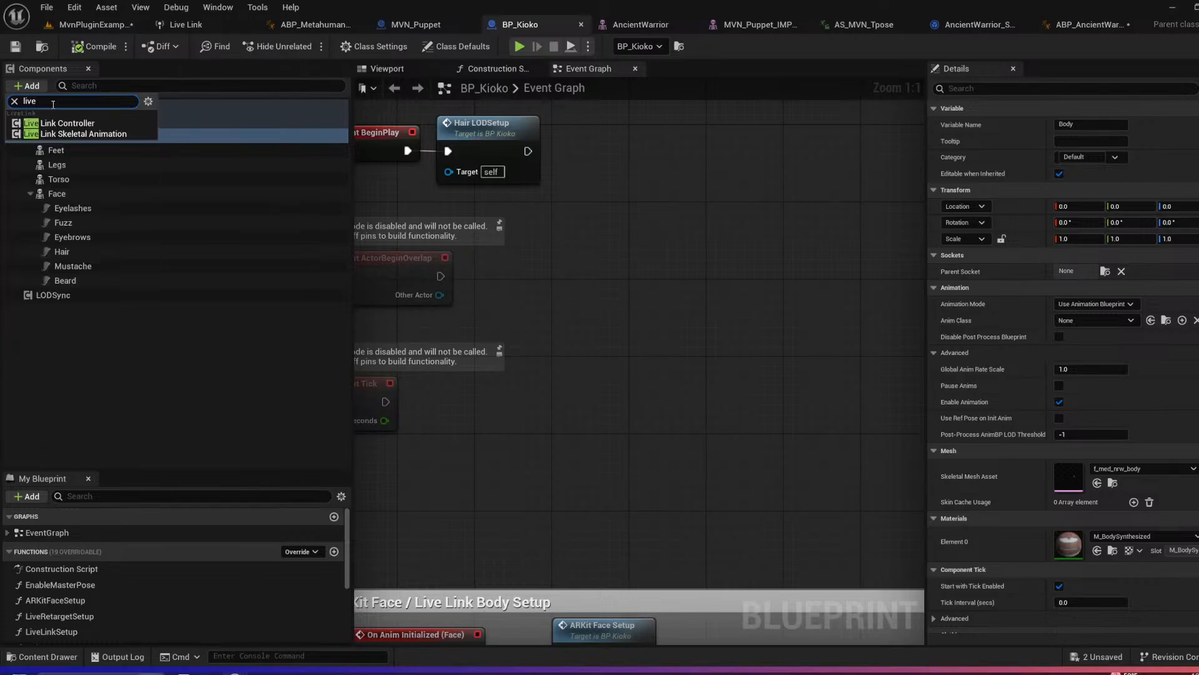
{"action": "left_click", "coordinate": [71, 133]}
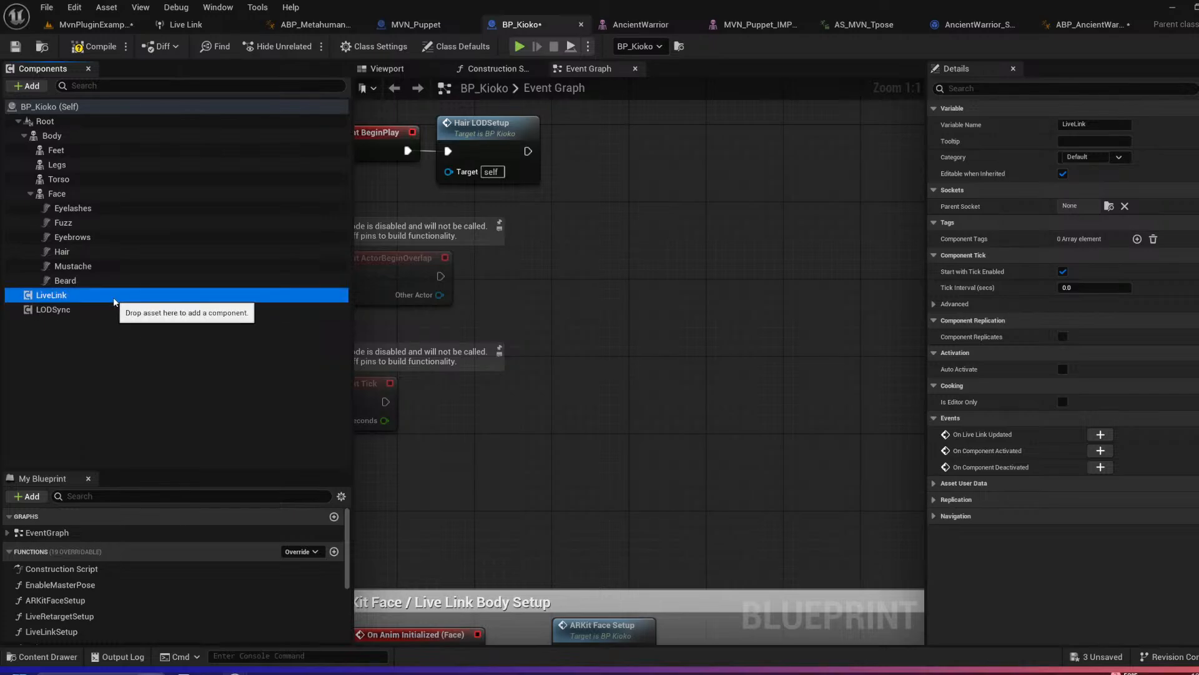
{"action": "key", "text": "Return"}
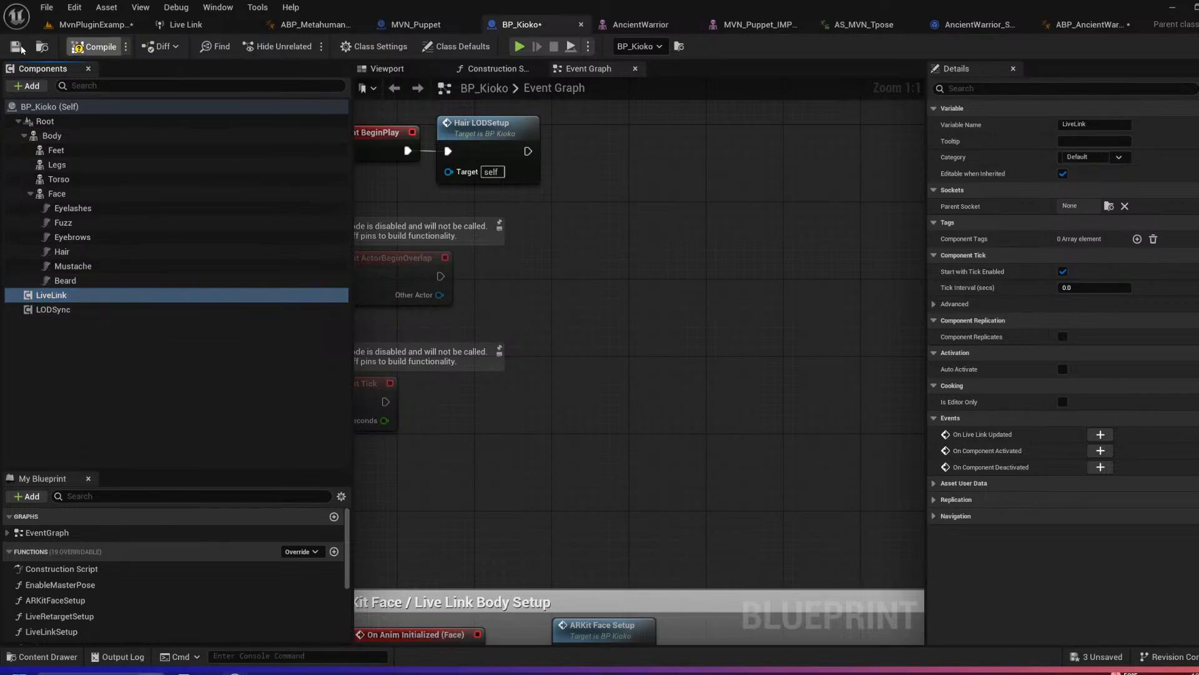
{"action": "left_click", "coordinate": [93, 24]}
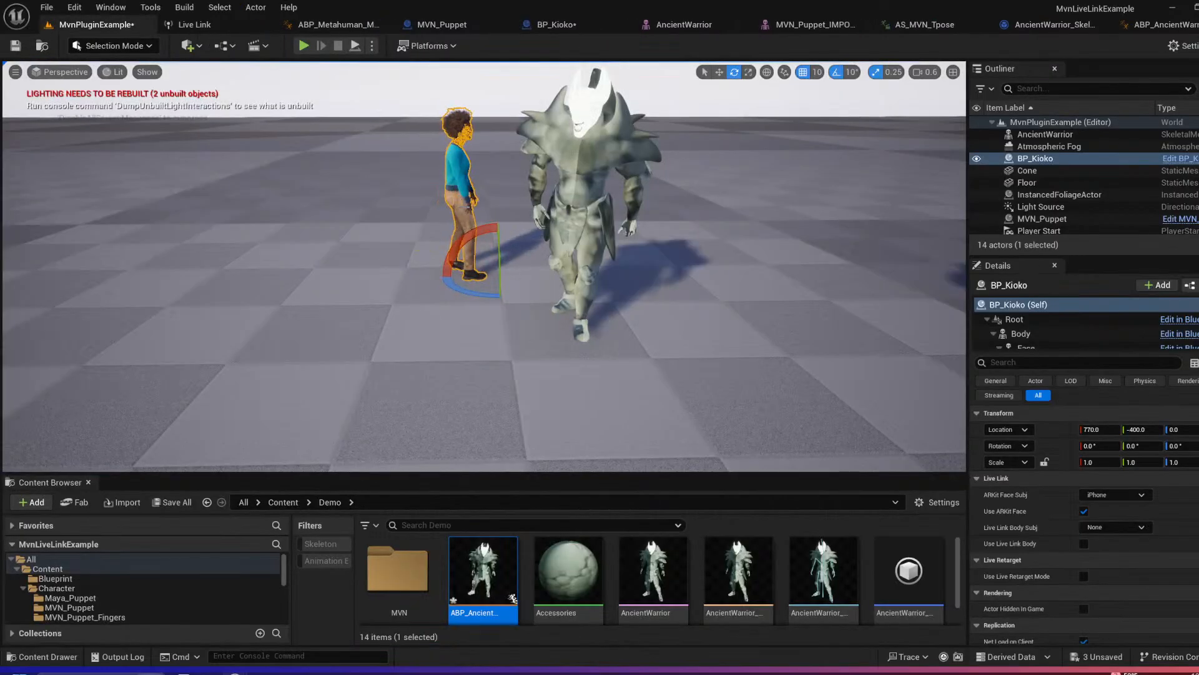
Step: Examine BP_Kioko's live motion in the level from several angles, alongside AncientWarrior
{"action": "mouse_move", "coordinate": [511, 255]}
{"action": "right_mouse_down"}
{"action": "mouse_move", "coordinate": [600, 250]}
{"action": "mouse_move", "coordinate": [511, 256]}
{"action": "right_mouse_up"}
{"action": "key", "text": "a"}
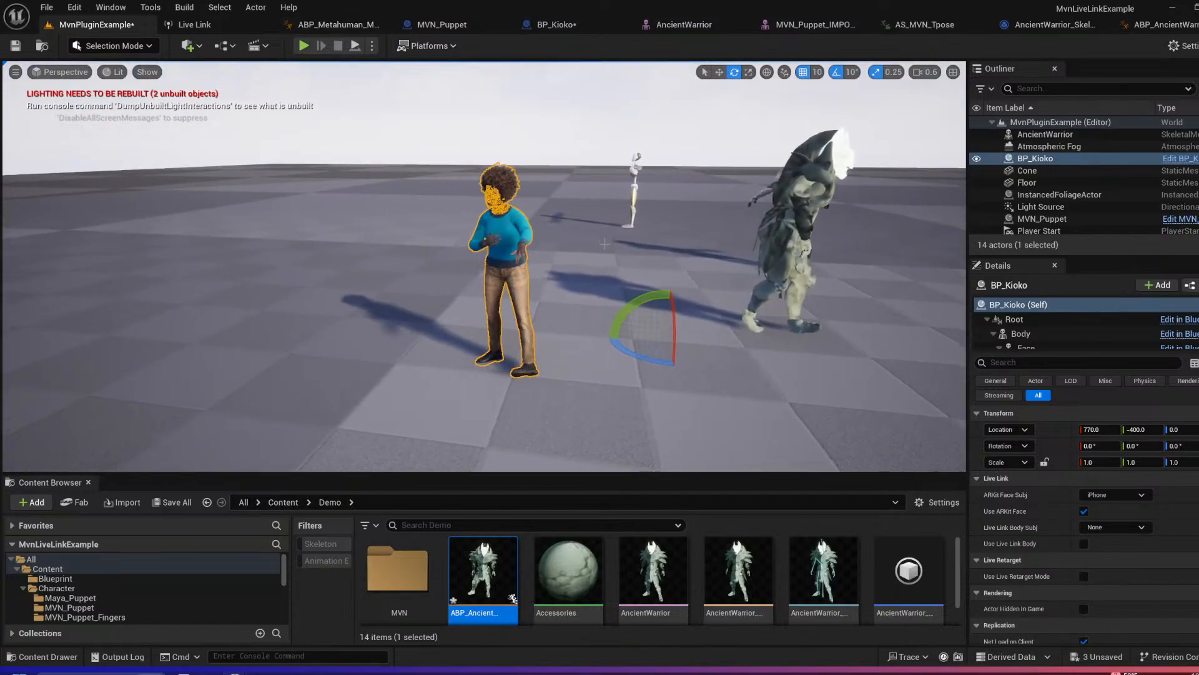
{"action": "left_click", "coordinate": [601, 262]}
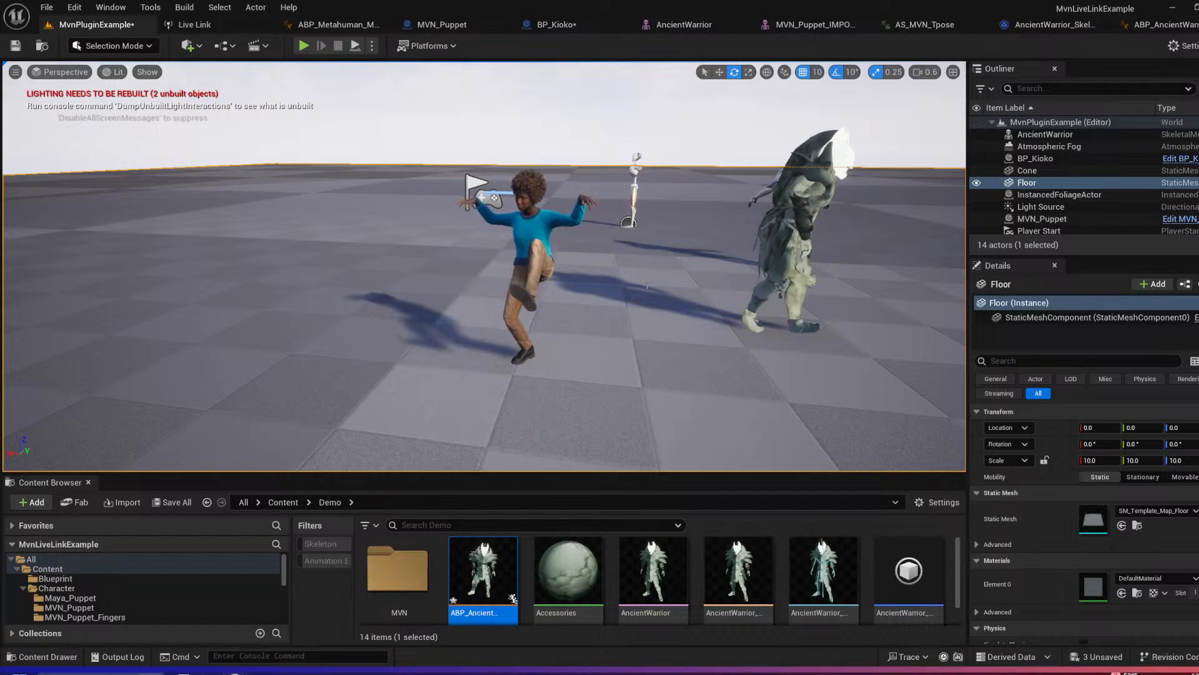
{"action": "key", "text": "a"}
{"action": "right_click_drag", "start_coordinate": [647, 284], "coordinate": [744, 230]}
{"action": "key", "text": "w"}
{"action": "key", "text": "s"}
{"action": "key", "text": "w"}
{"action": "key", "text": "s"}
{"action": "key", "text": "q"}
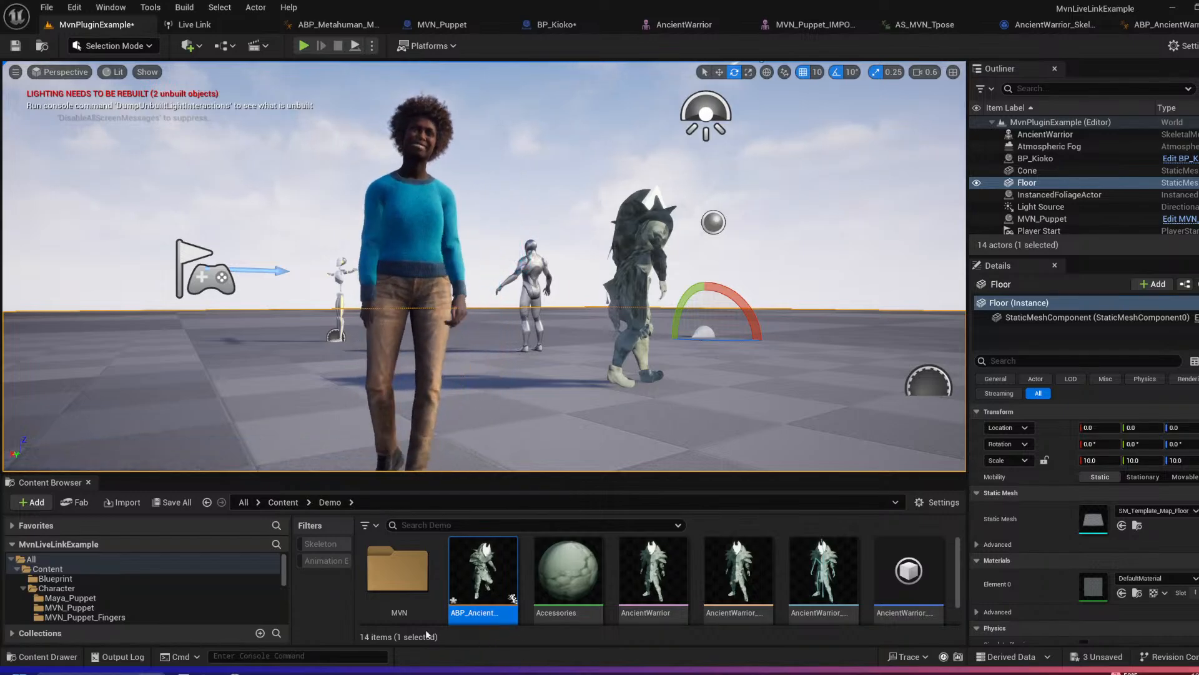
Step: Simulate the level, enlarge the Content Browser slightly, and compare the live motion of BP_Kioko and AncientWarrior from several angles
{"action": "left_click", "coordinate": [373, 45]}
{"action": "left_click", "coordinate": [428, 170]}
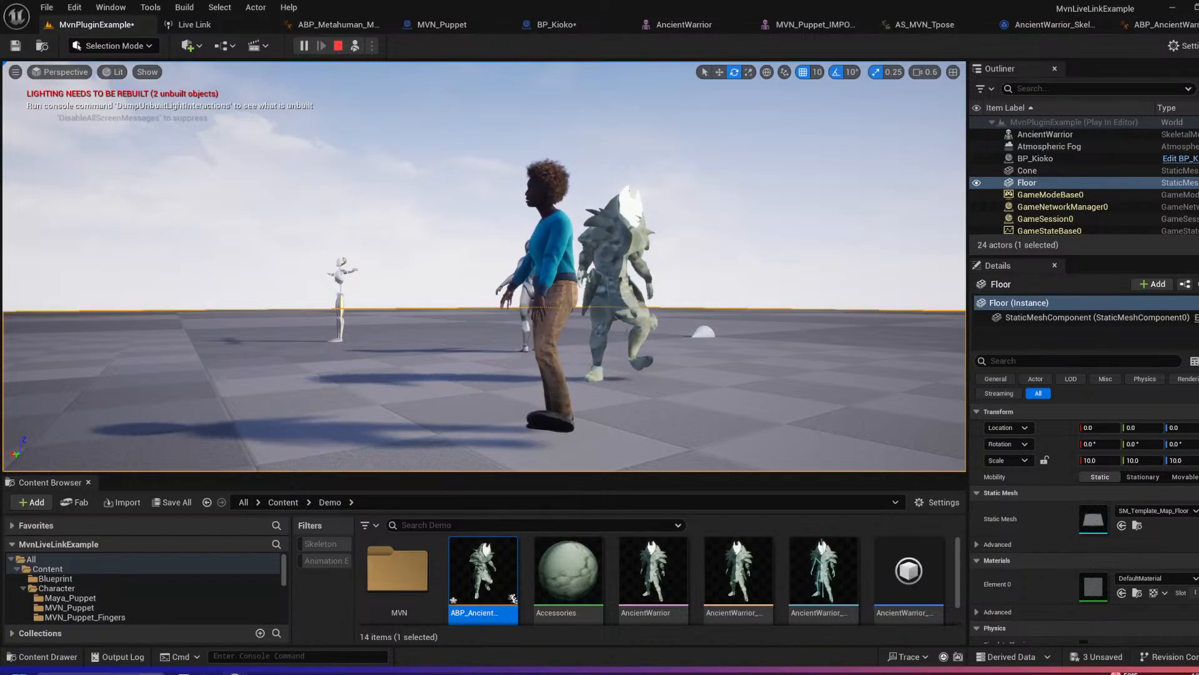
{"action": "left_click_drag", "start_coordinate": [341, 491], "coordinate": [368, 457]}
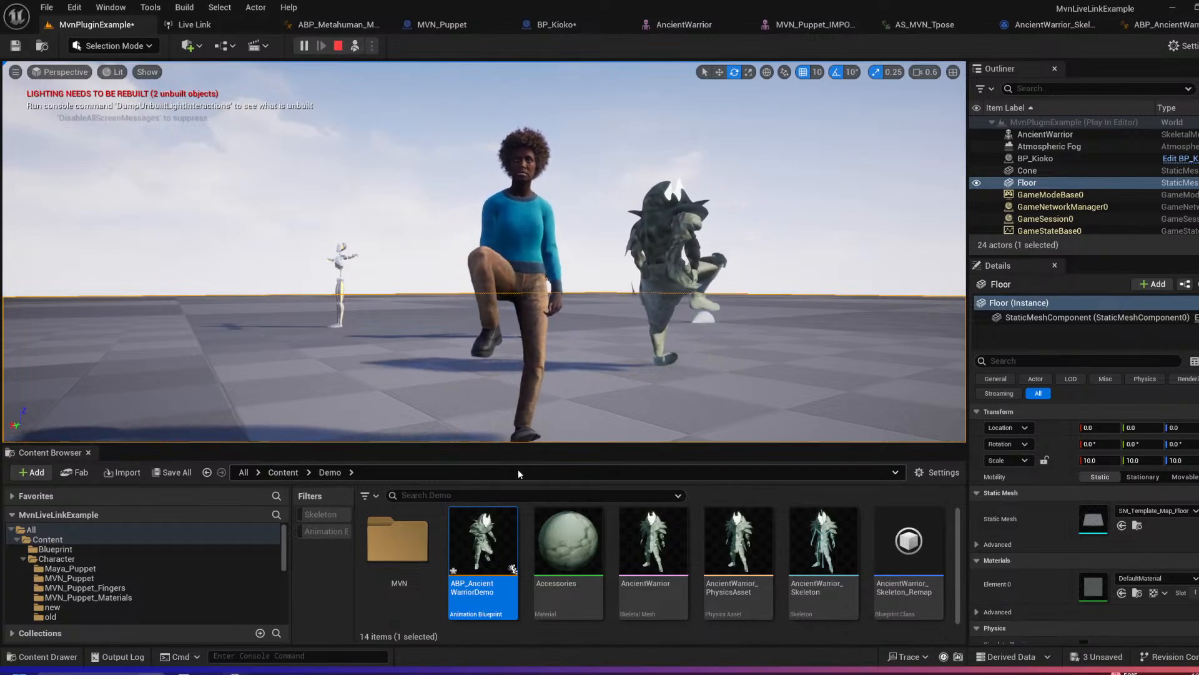
{"action": "right_click_drag", "start_coordinate": [567, 413], "coordinate": [575, 383]}
{"action": "key", "text": "s"}
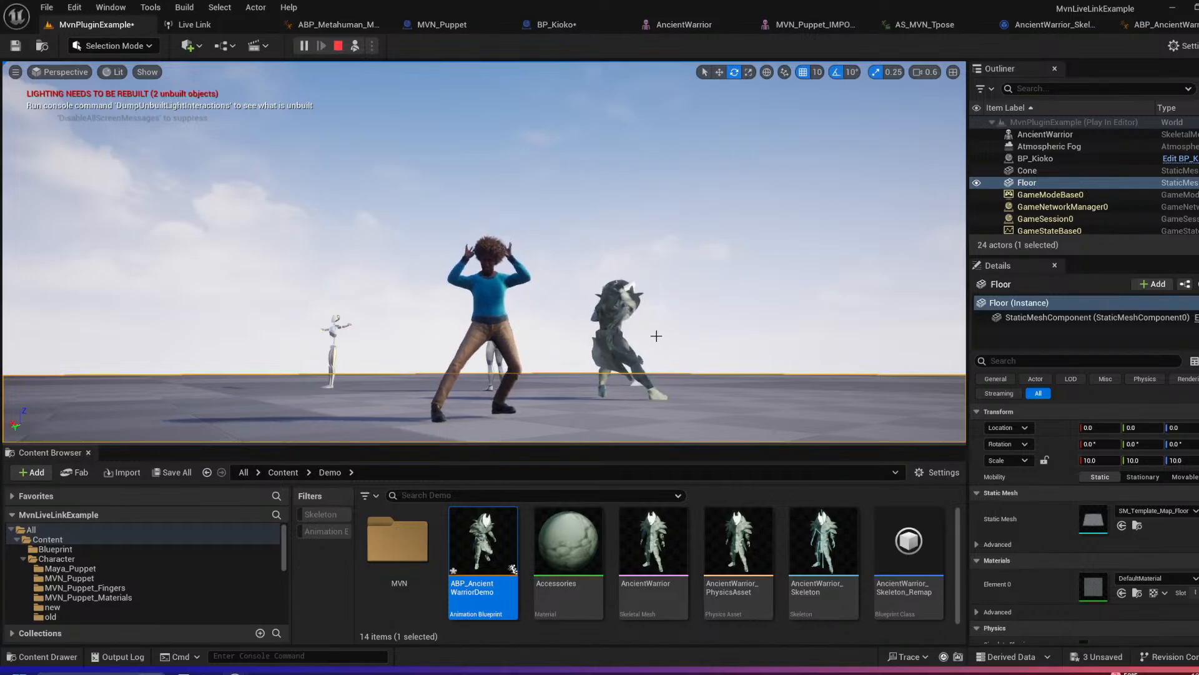
{"action": "right_click_drag", "start_coordinate": [656, 336], "coordinate": [640, 385]}
{"action": "key", "text": "w"}
{"action": "key", "text": "e"}
{"action": "key", "text": "s"}
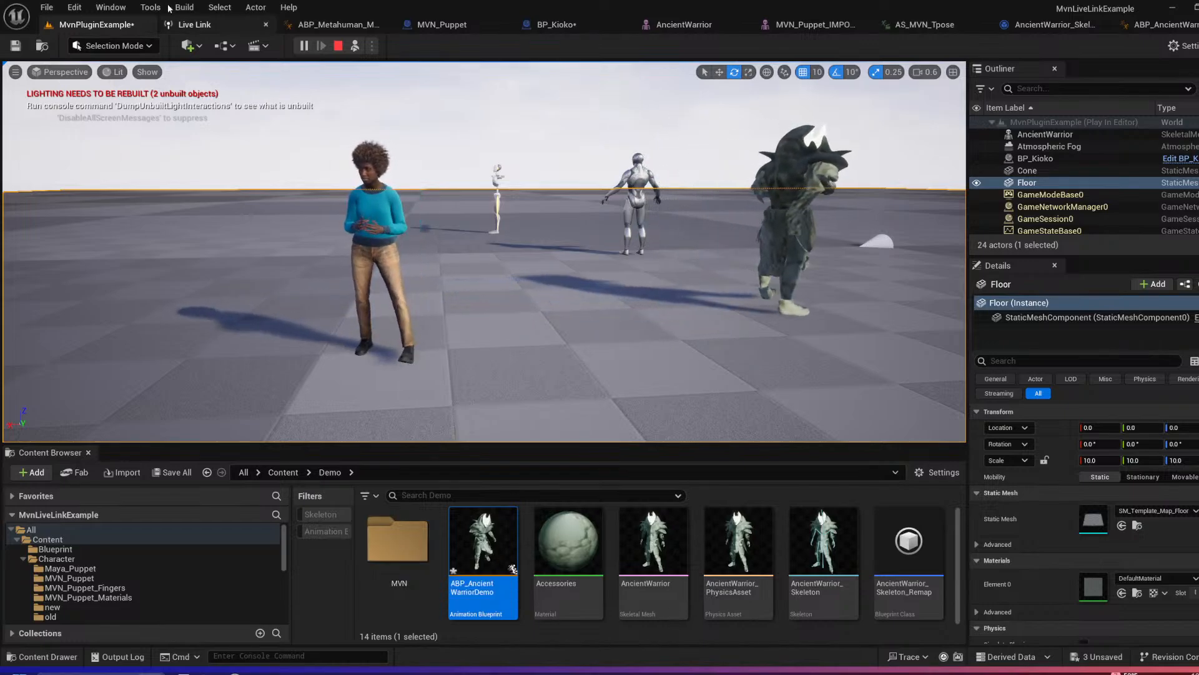
Step: In Mvn Remote Control, enter instance name TestTake and take 1, and add an instance at 127.0.0.1, port 6004
{"action": "left_click", "coordinate": [112, 7]}
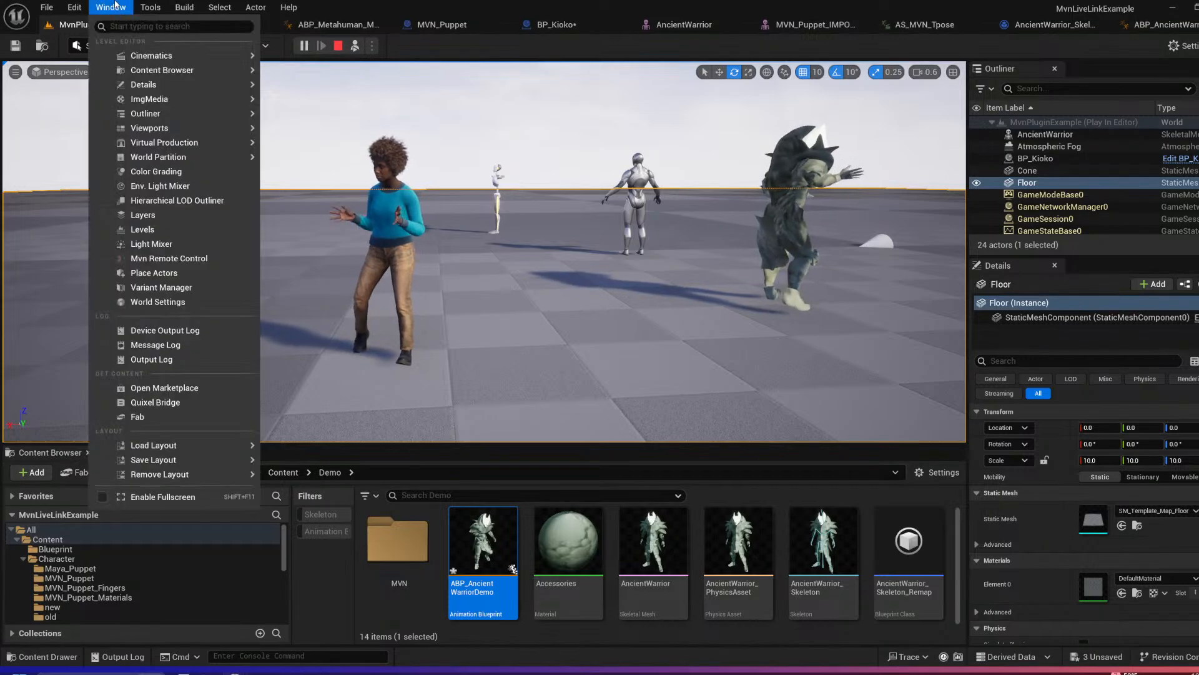
{"action": "left_click", "coordinate": [147, 258]}
{"action": "left_click_drag", "start_coordinate": [578, 172], "coordinate": [660, 111]}
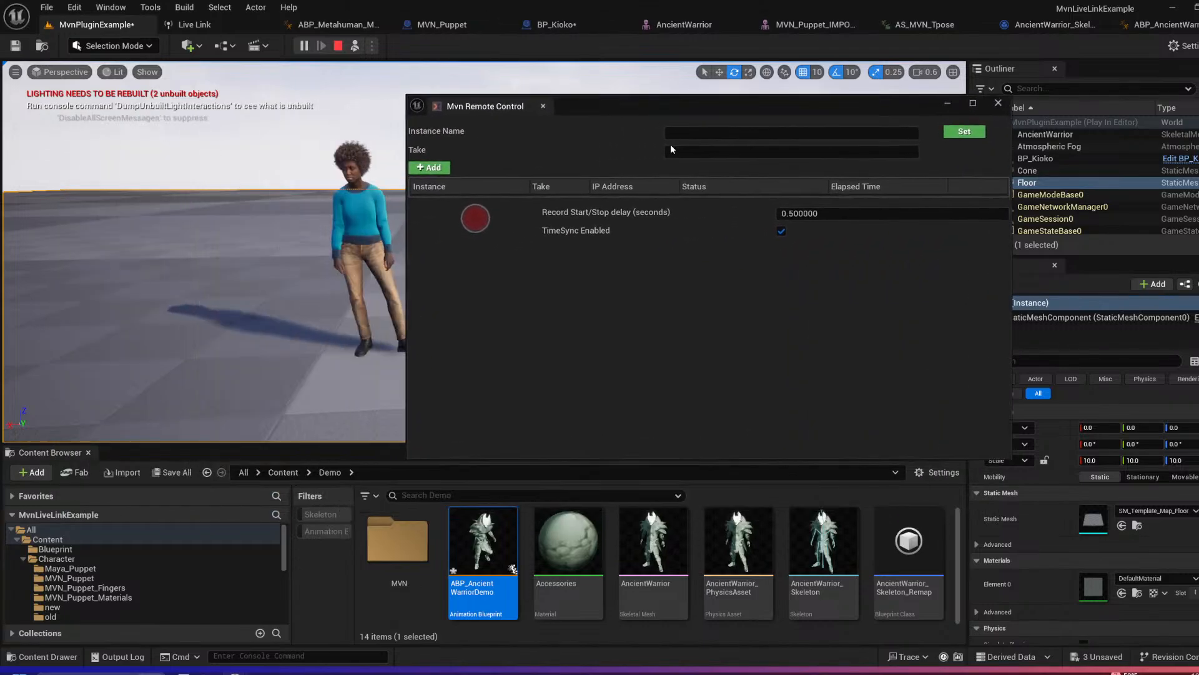
{"action": "left_click", "coordinate": [707, 133]}
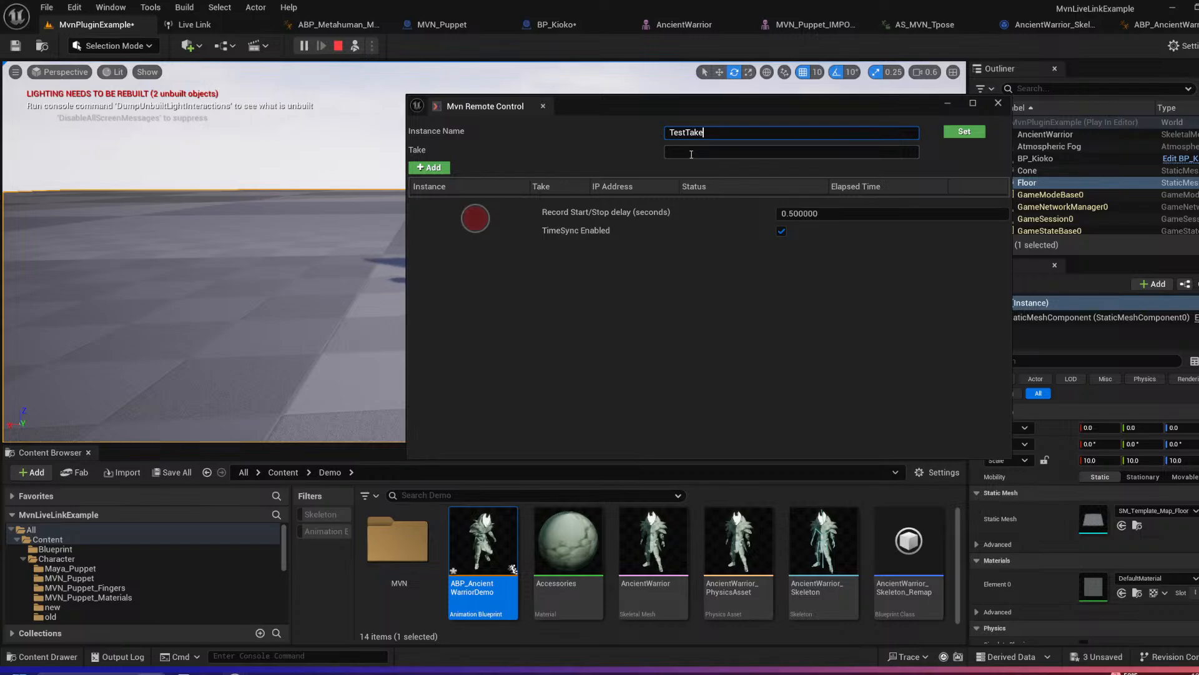
{"action": "left_click", "coordinate": [691, 154]}
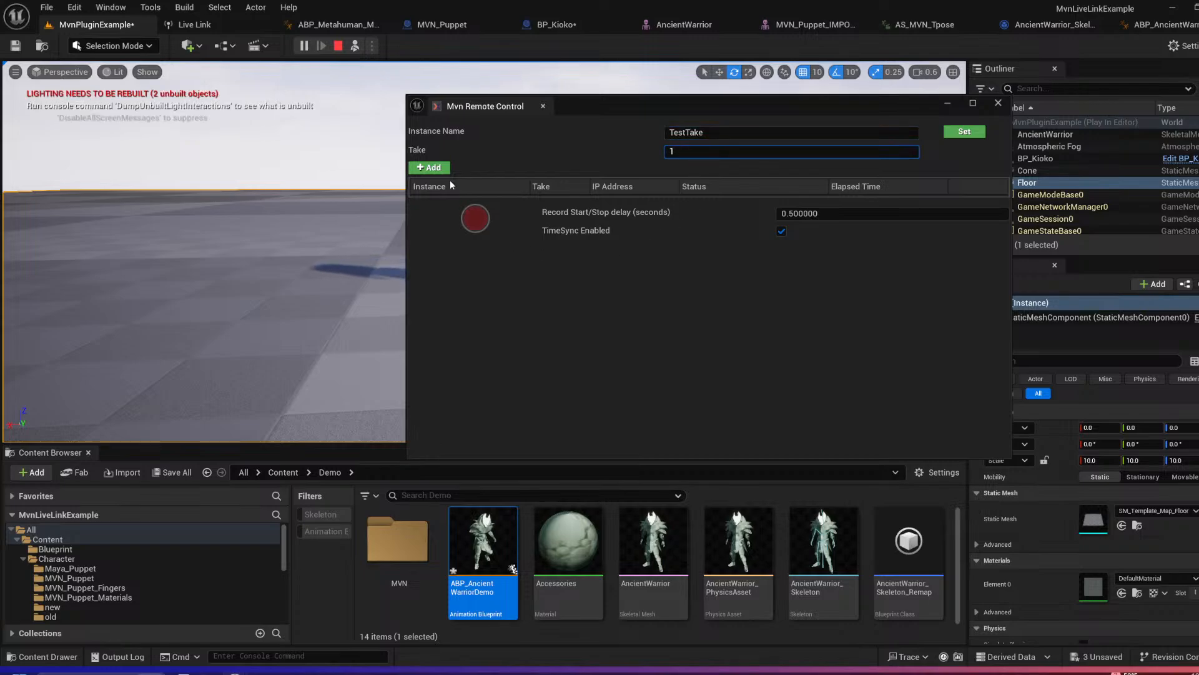
{"action": "left_click", "coordinate": [434, 168]}
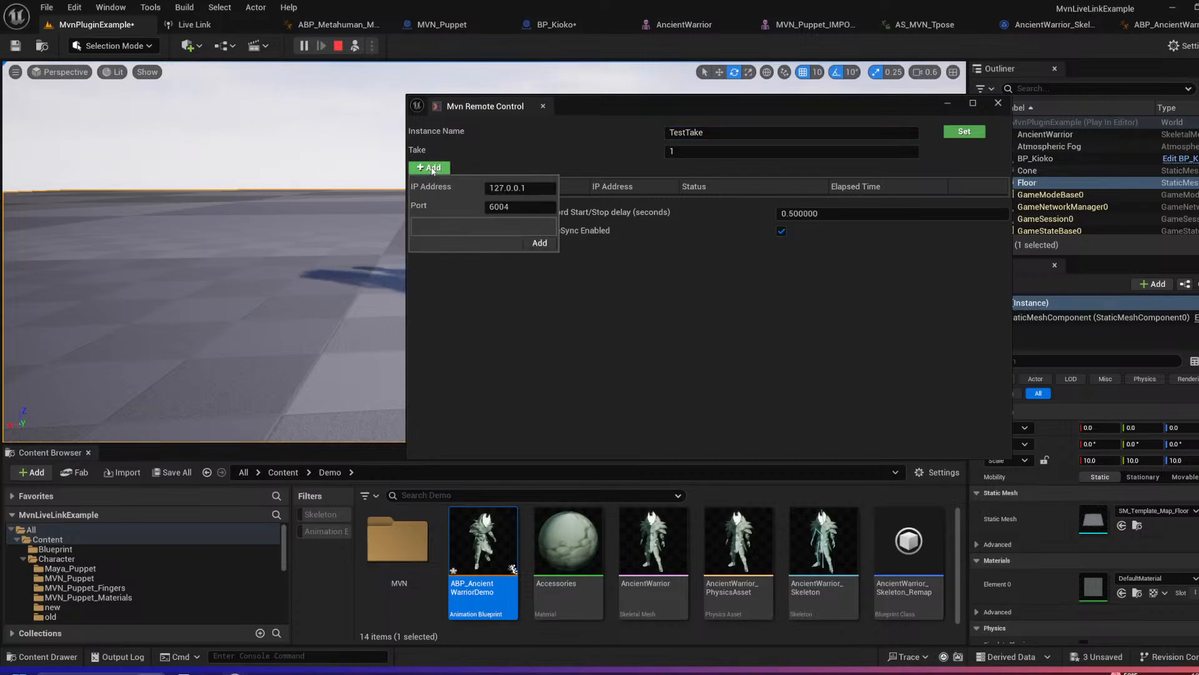
{"action": "left_click", "coordinate": [540, 243]}
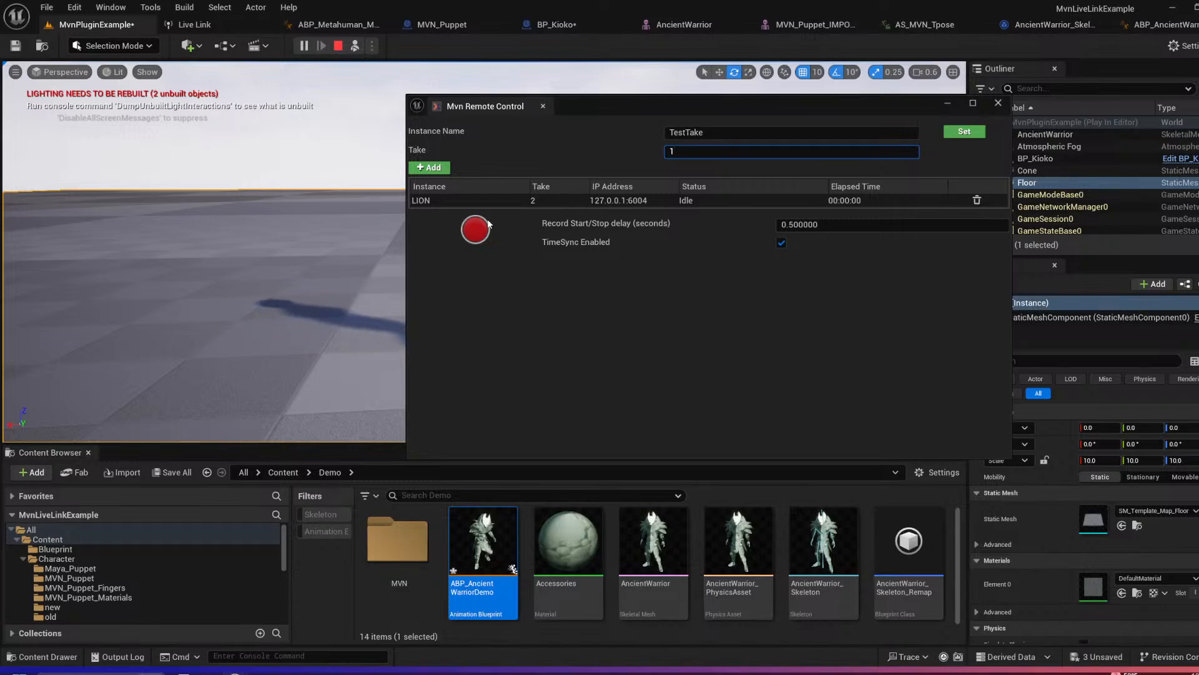
Step: Move Mvn Remote Control off the characters, then close it and stop the simulation
{"action": "left_click_drag", "start_coordinate": [688, 105], "coordinate": [713, 249]}
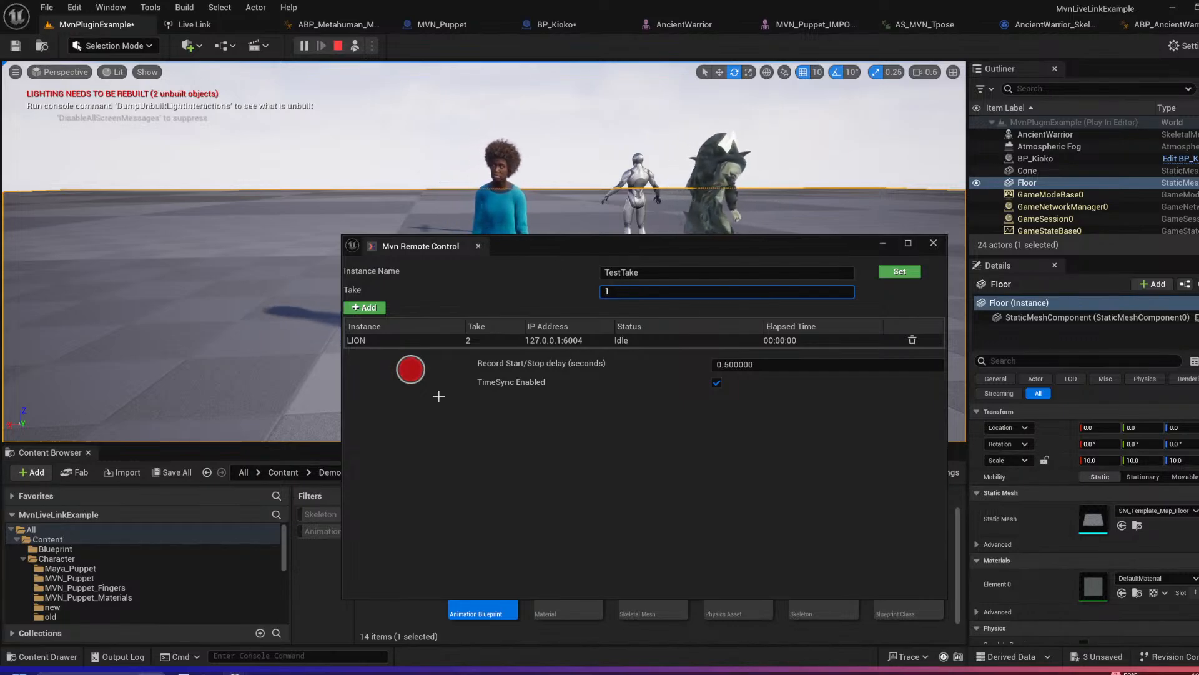
{"action": "left_click_drag", "start_coordinate": [522, 244], "coordinate": [353, 179]}
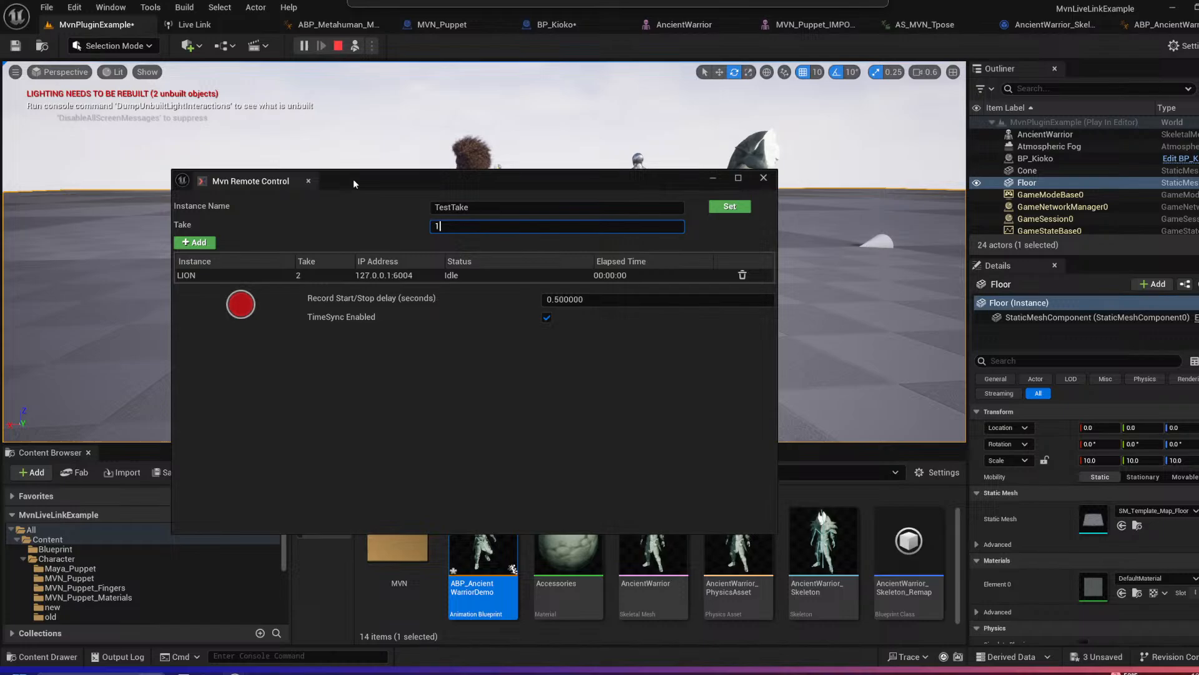
{"action": "left_click", "coordinate": [307, 181]}
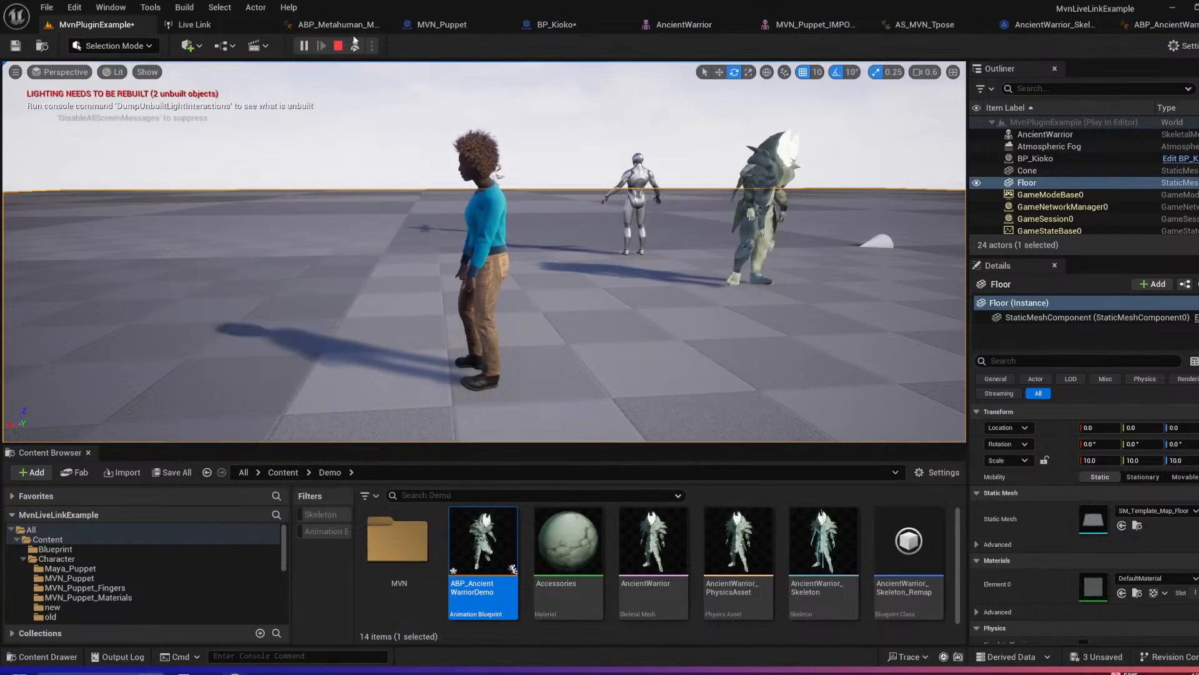
{"action": "left_click", "coordinate": [338, 46]}
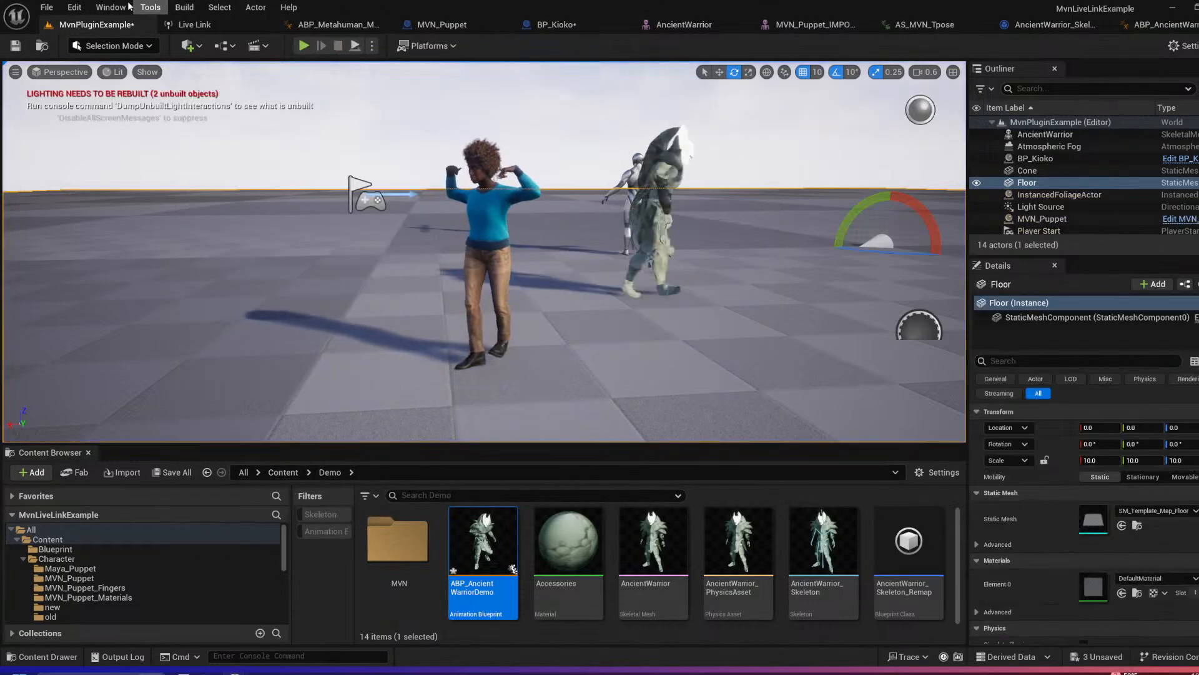
Step: Open Take Recorder and add the BP_Kioko actor as a recording source
{"action": "left_click", "coordinate": [128, 6]}
{"action": "mouse_move", "coordinate": [163, 144]}
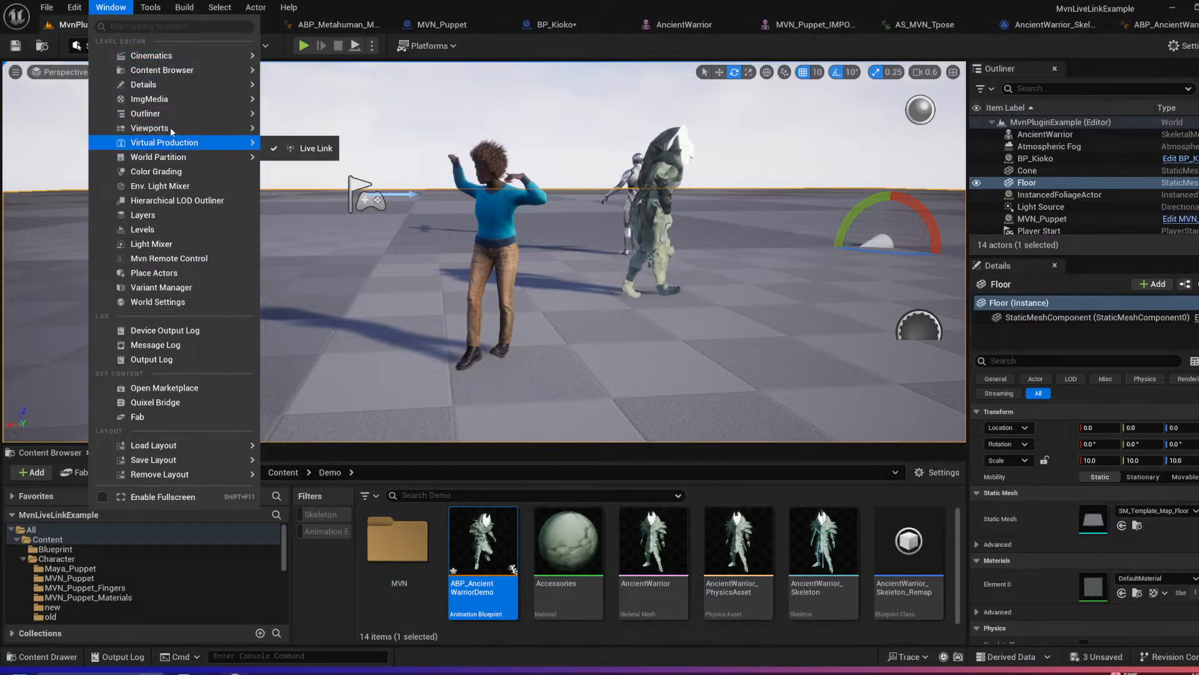
{"action": "mouse_move", "coordinate": [181, 56]}
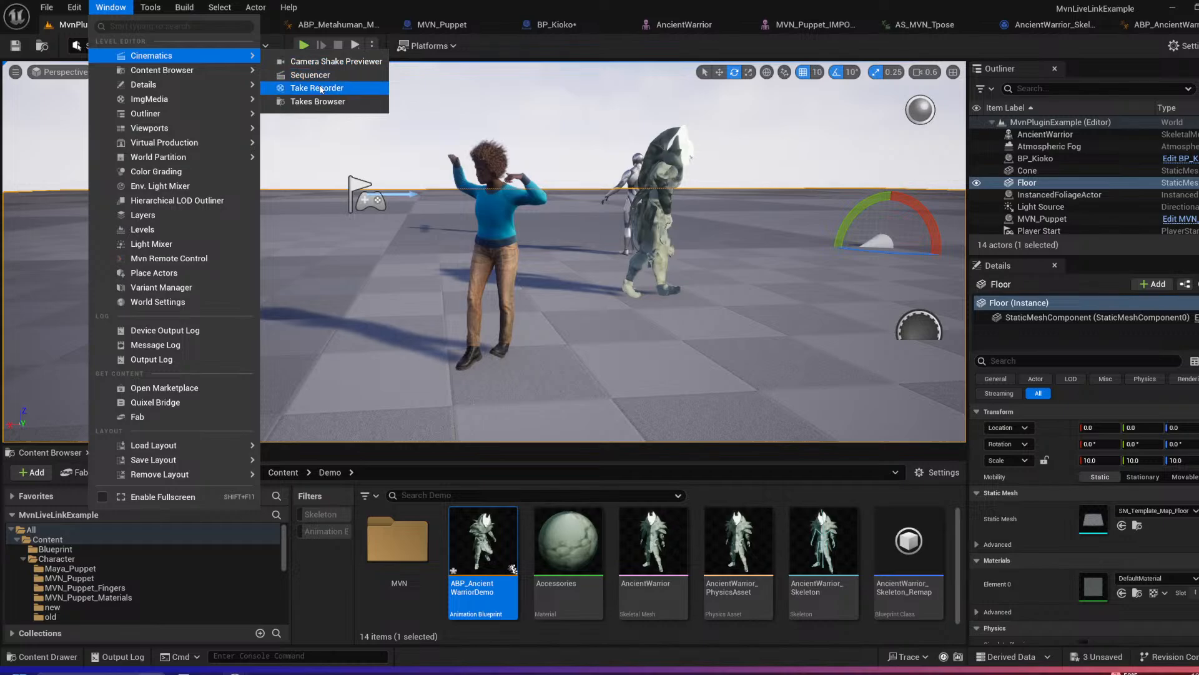
{"action": "left_click", "coordinate": [320, 88]}
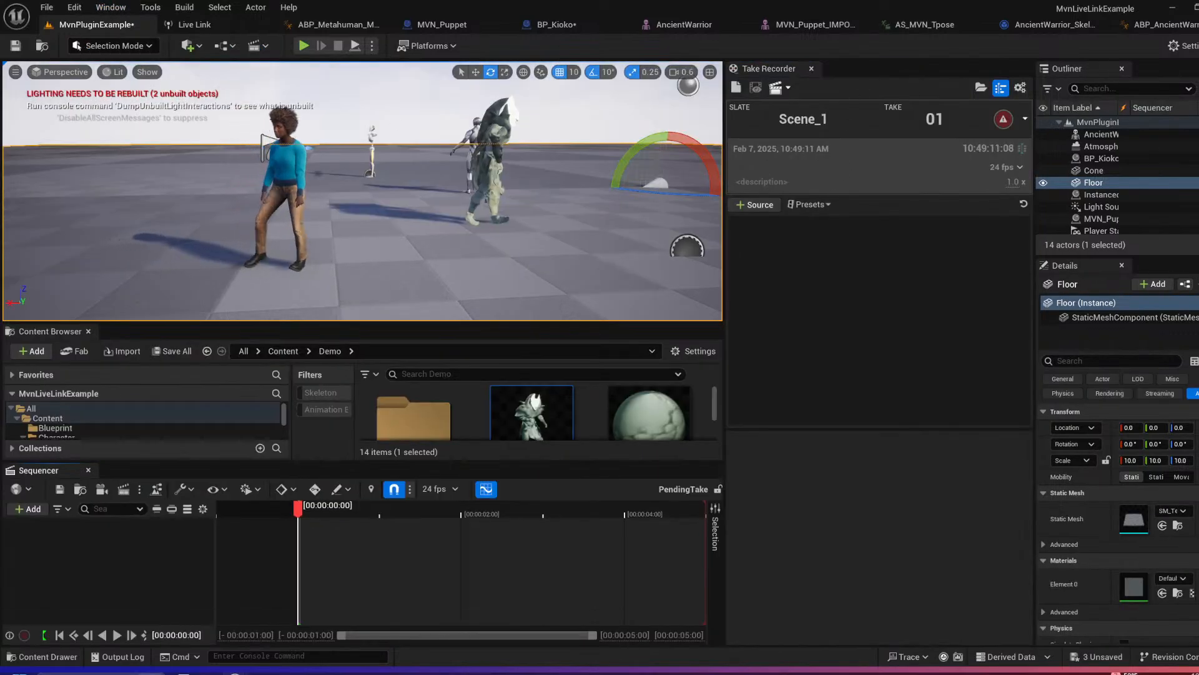
{"action": "left_click", "coordinate": [316, 172]}
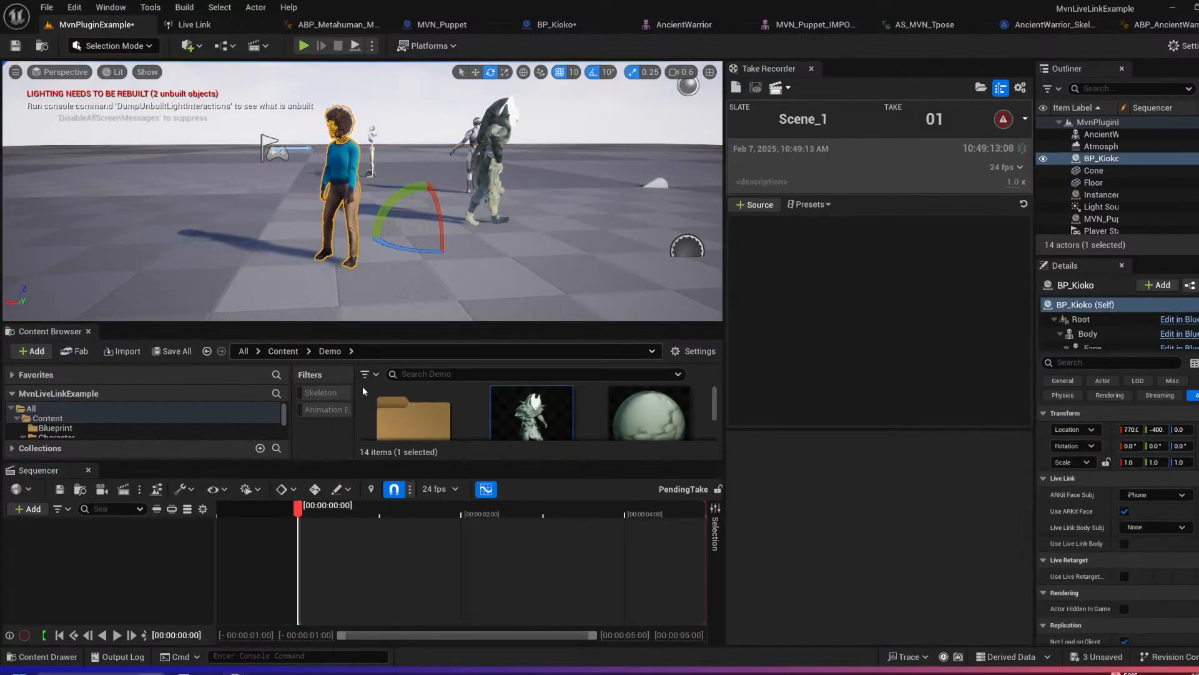
{"action": "left_click", "coordinate": [1125, 159]}
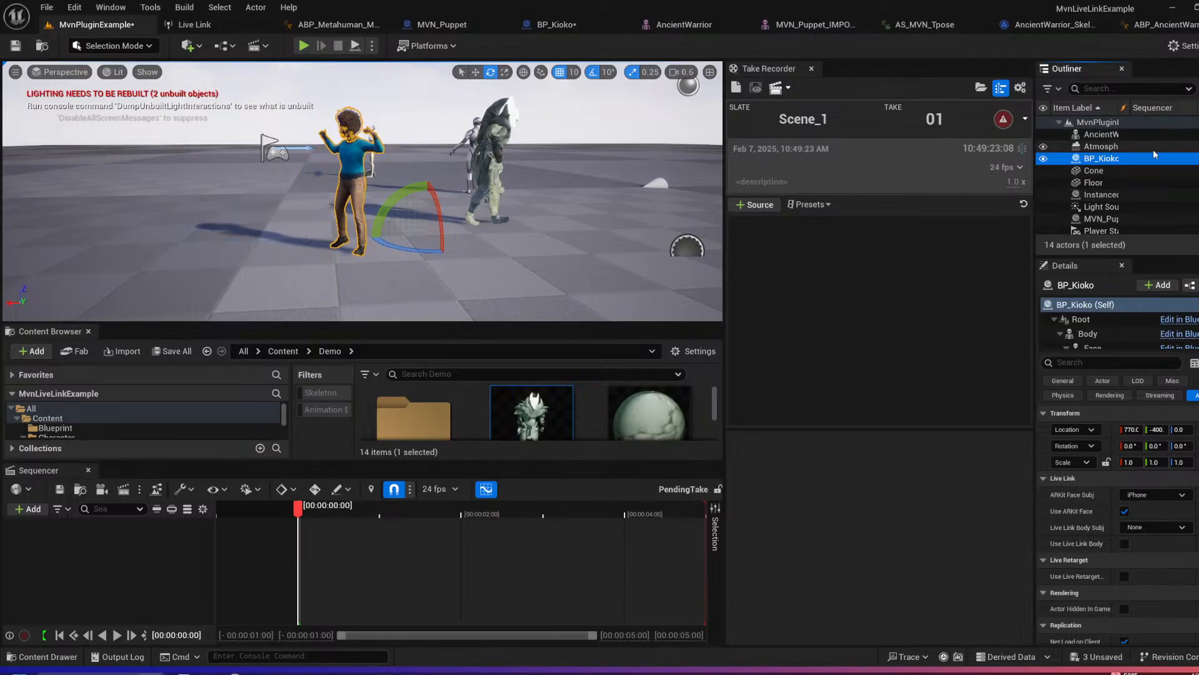
{"action": "left_click_drag", "start_coordinate": [1155, 154], "coordinate": [771, 264]}
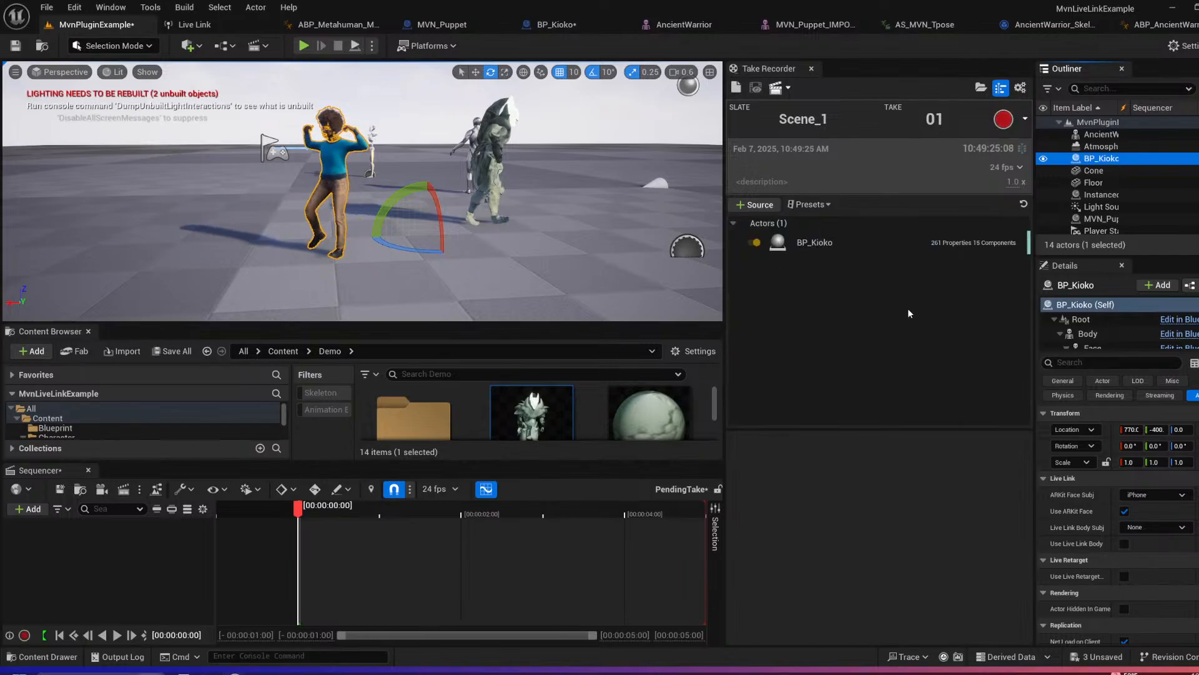
Step: Record take 01 of slate Scene_1 with BP_Kioko for a few seconds, then stop recording and close Sequencer
{"action": "left_click", "coordinate": [1004, 119]}
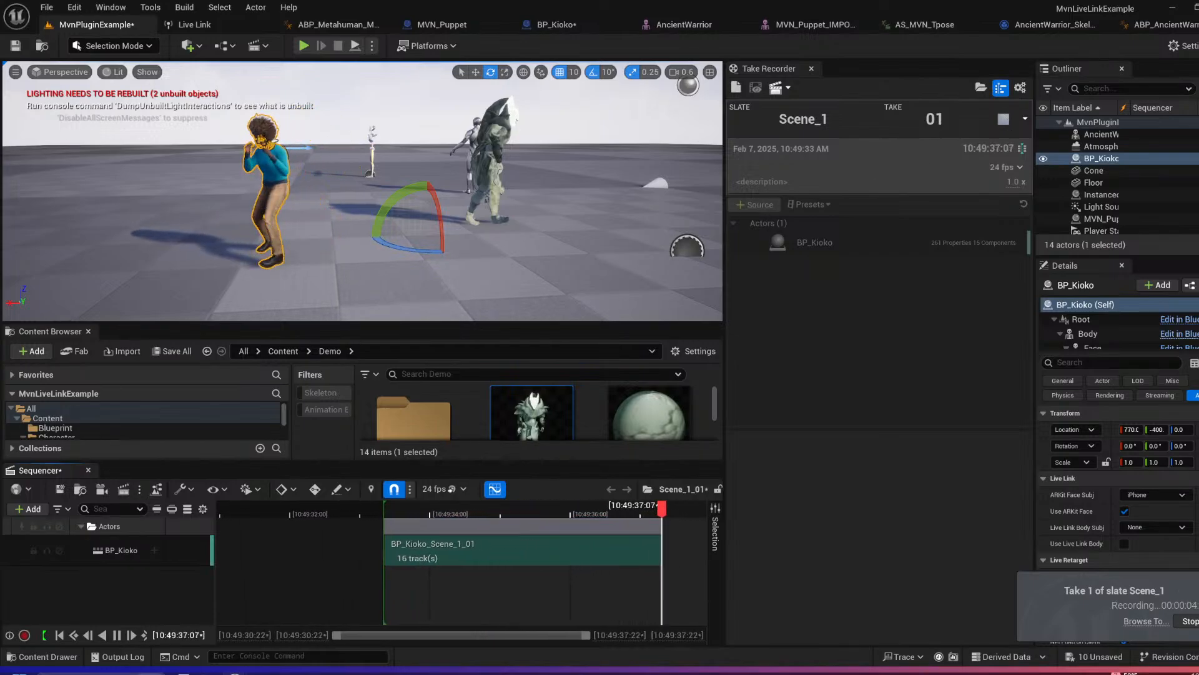
{"action": "left_click", "coordinate": [1191, 621]}
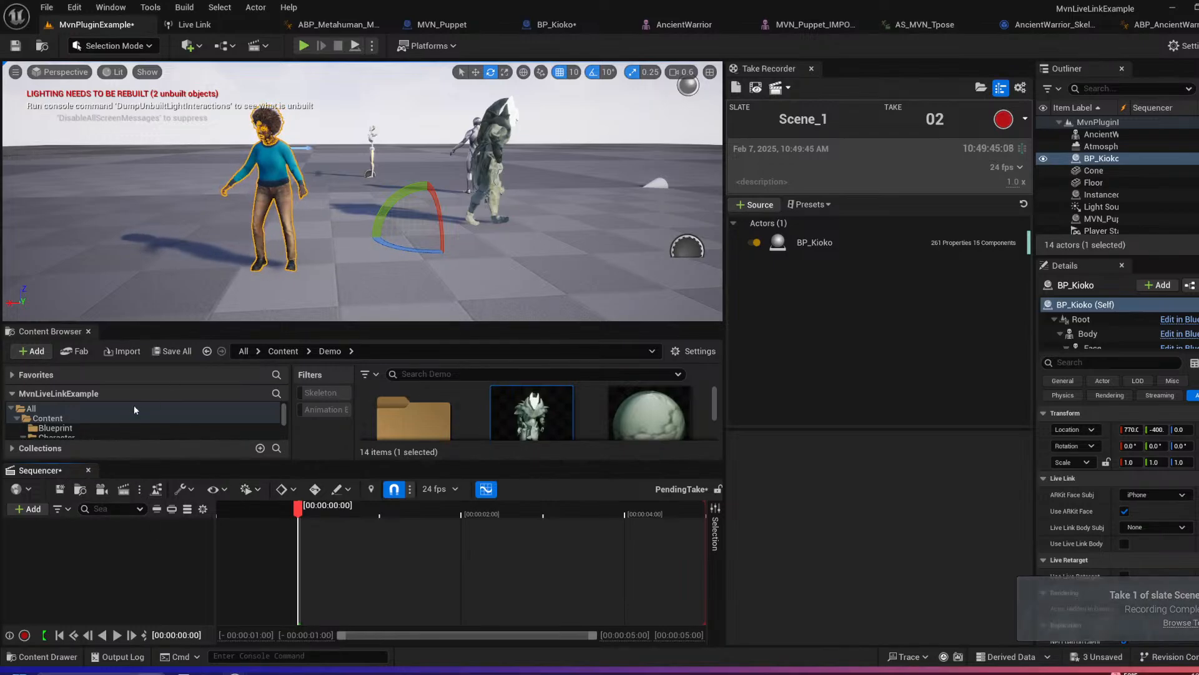
{"action": "left_click", "coordinate": [86, 469]}
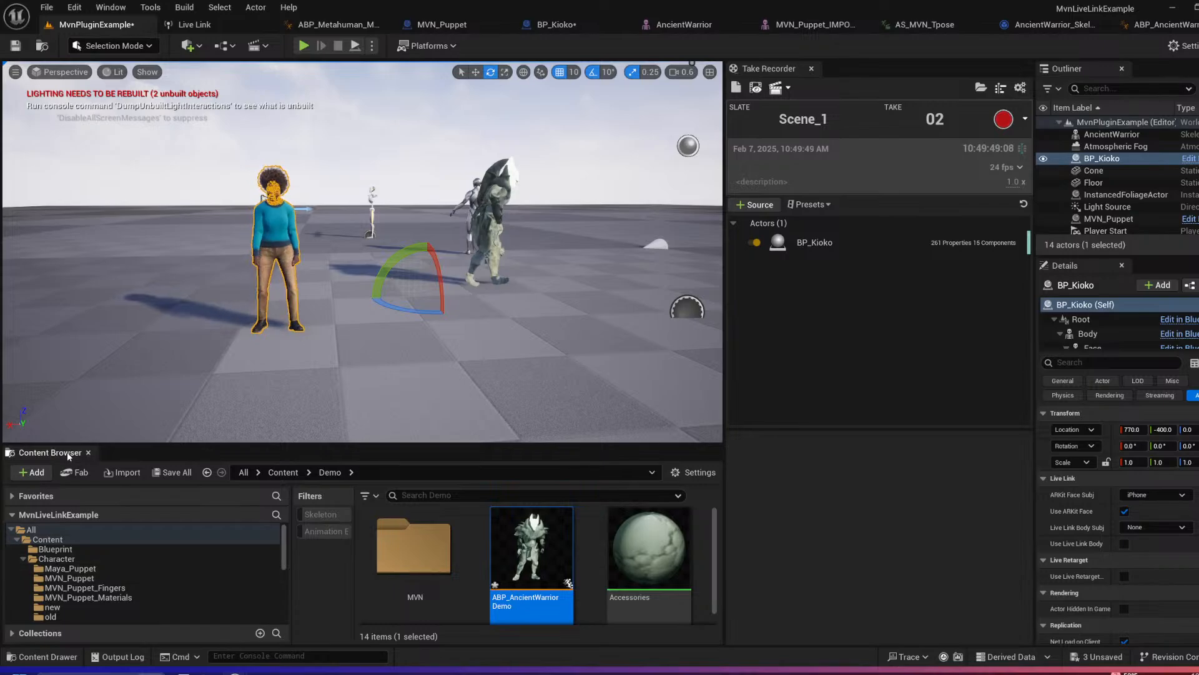
Step: Enlarge the Content Browser and open the Cinematics/Takes/2025-02-07 folder
{"action": "left_click_drag", "start_coordinate": [64, 443], "coordinate": [86, 315]}
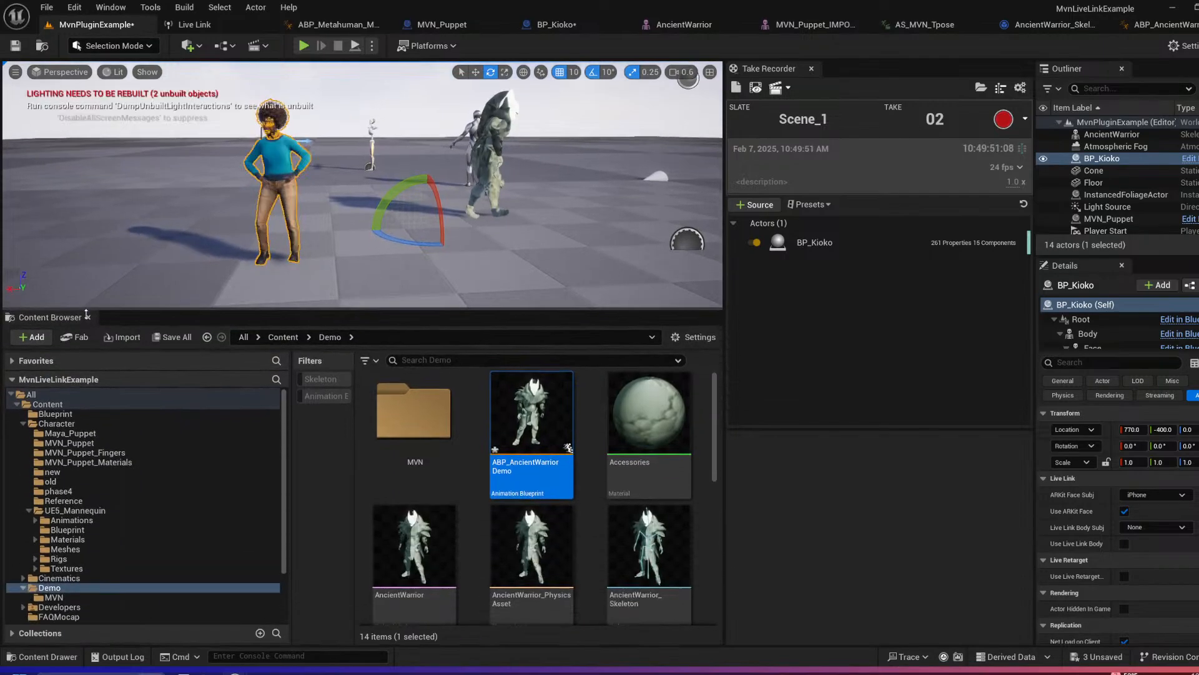
{"action": "left_click", "coordinate": [58, 578]}
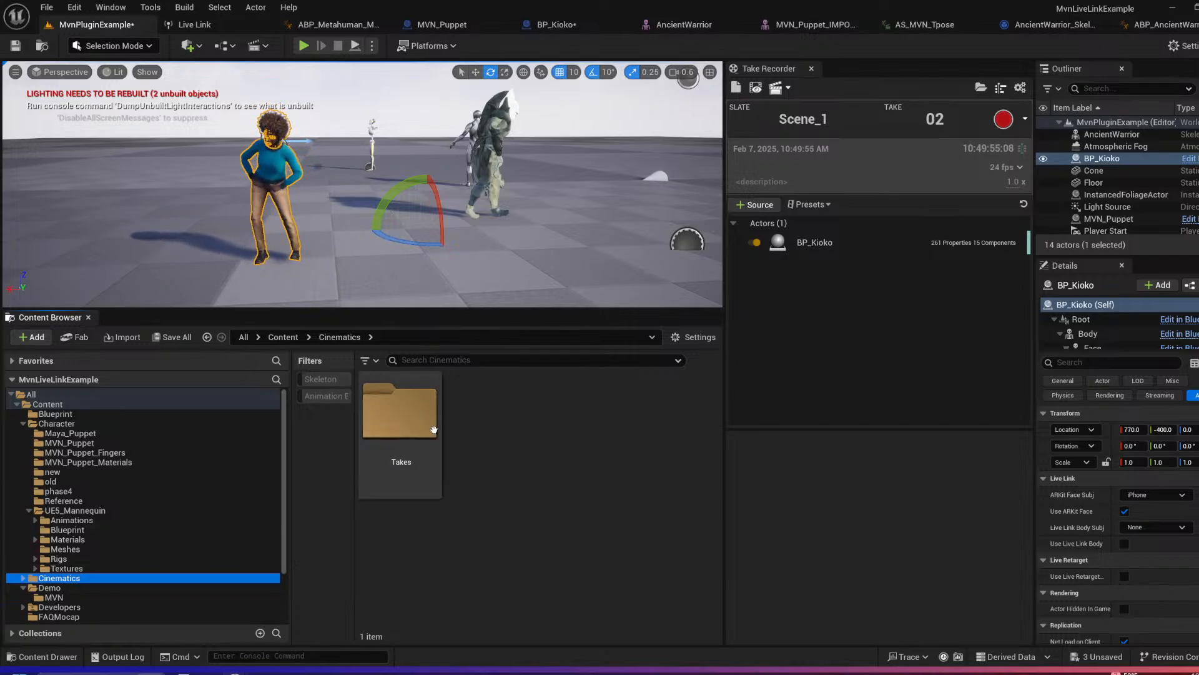
{"action": "left_click", "coordinate": [407, 426]}
{"action": "double_click", "coordinate": [406, 426]}
{"action": "double_click", "coordinate": [406, 427]}
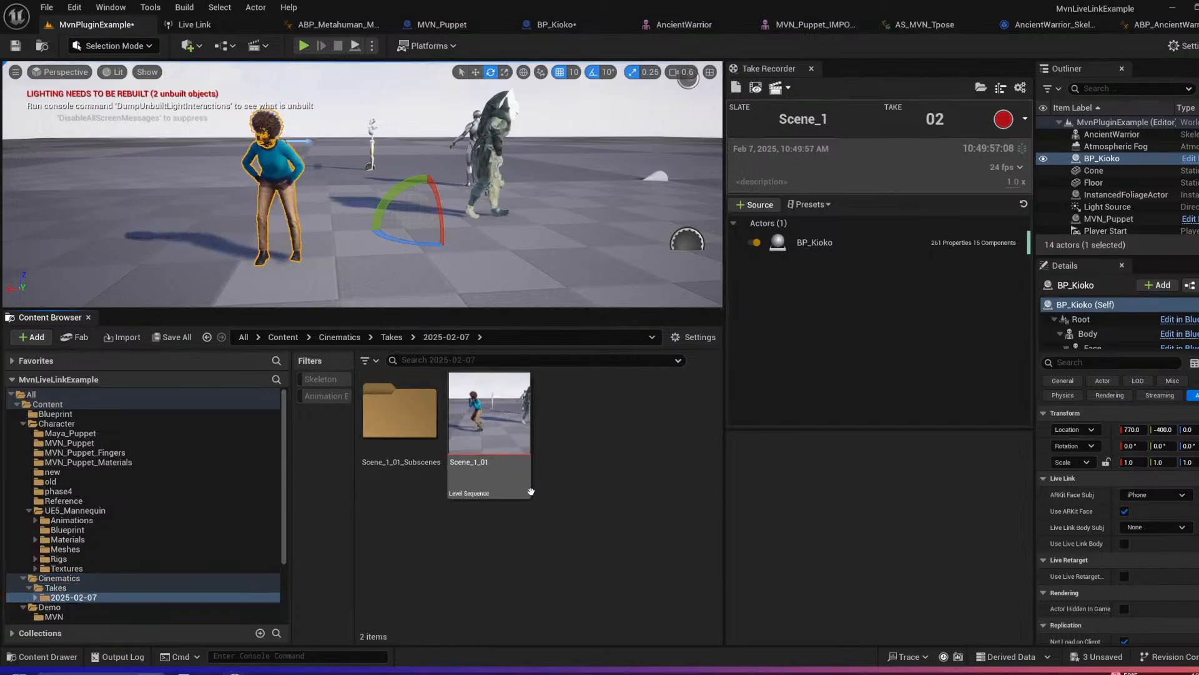
Step: Open the Scene_1_01 level sequence, unlock it for editing, and widen the Sequencer area
{"action": "left_click", "coordinate": [499, 450]}
{"action": "double_click", "coordinate": [501, 454]}
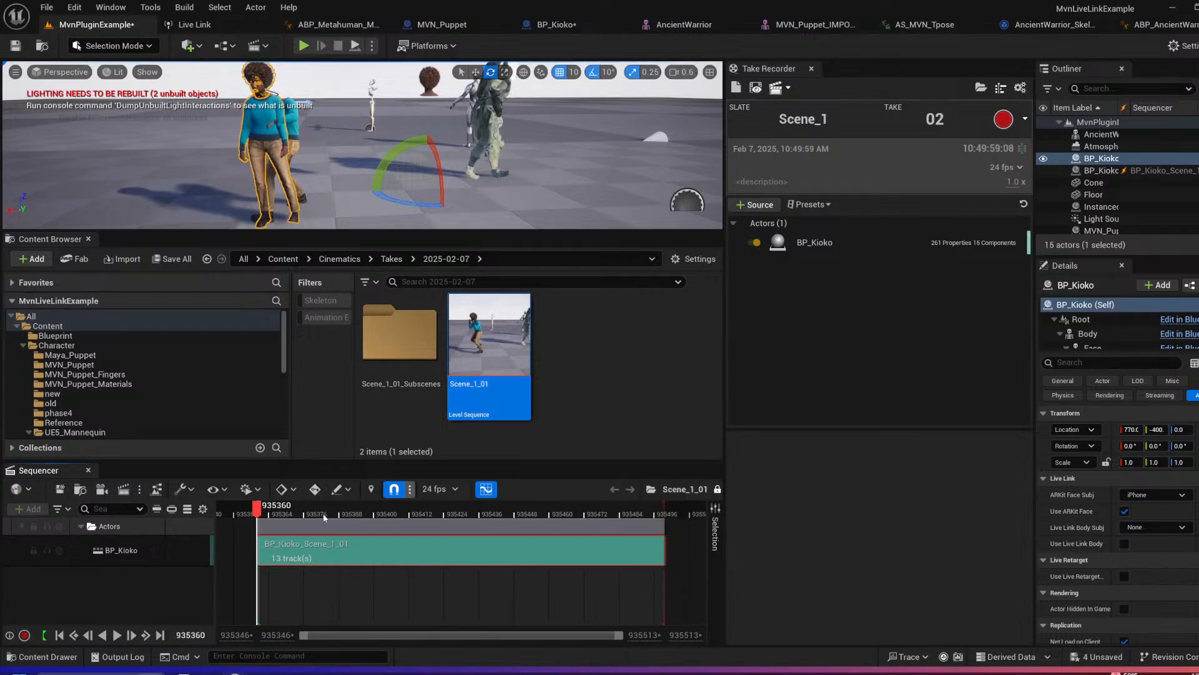
{"action": "left_click", "coordinate": [719, 489]}
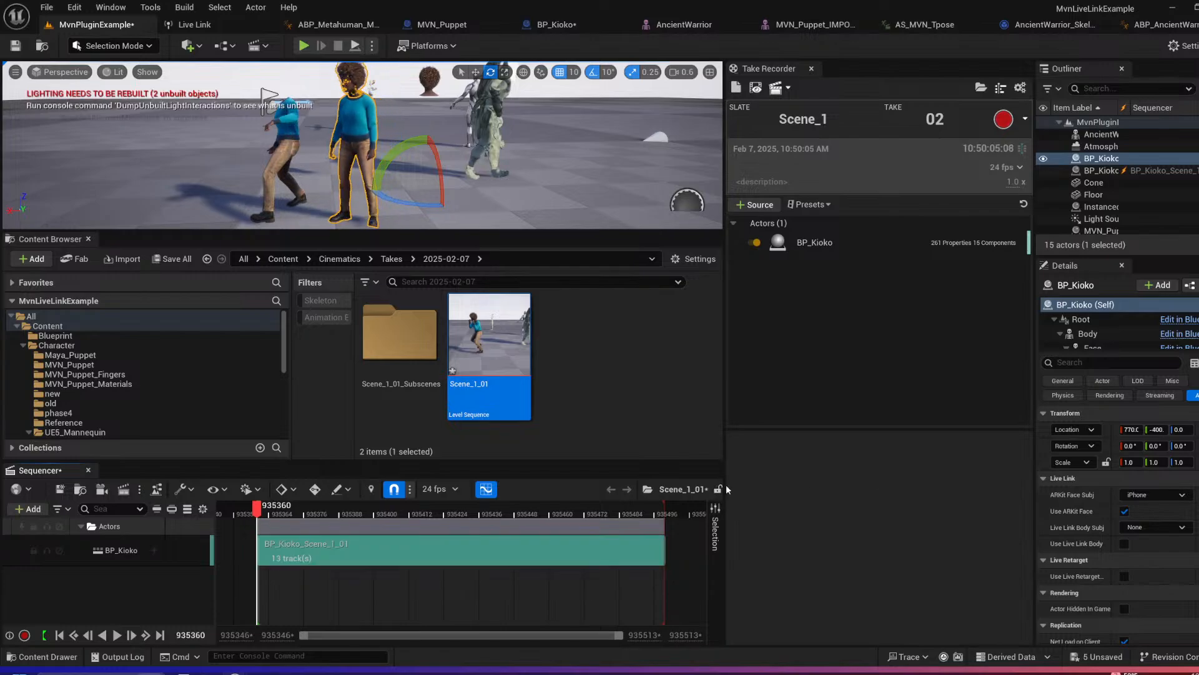
{"action": "left_click_drag", "start_coordinate": [726, 489], "coordinate": [856, 489]}
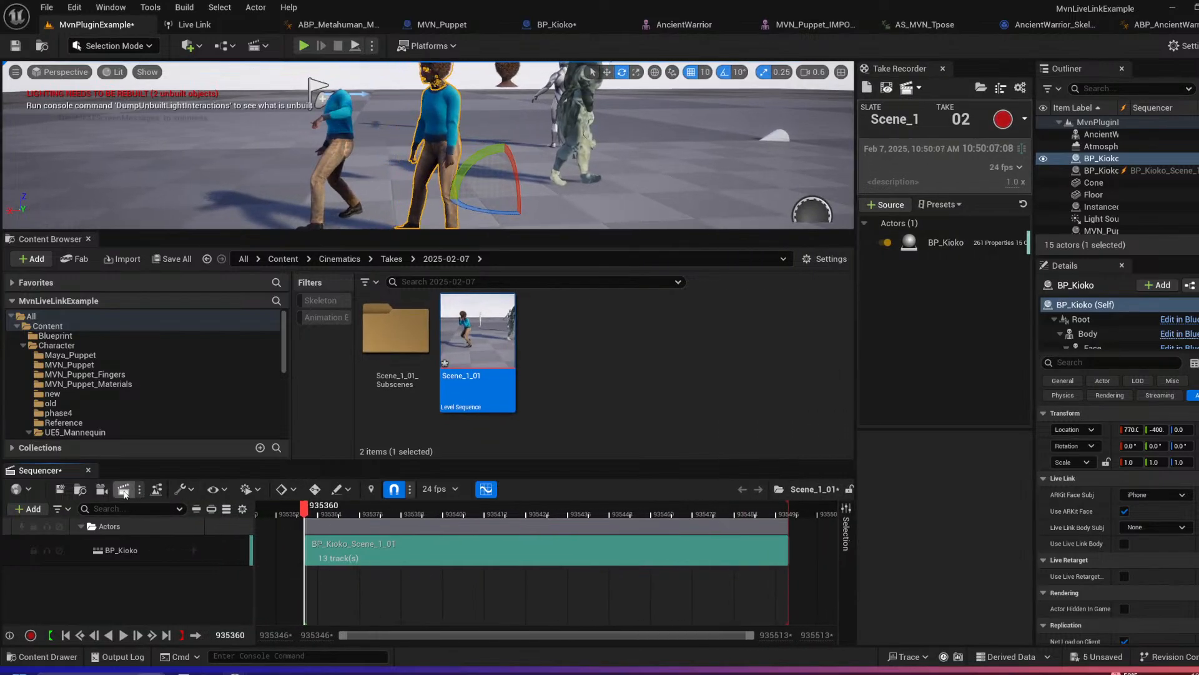
Step: Add a cine camera to the Scene_1_01 sequence, frame the characters through it, and play back the recorded take
{"action": "left_click", "coordinate": [102, 491]}
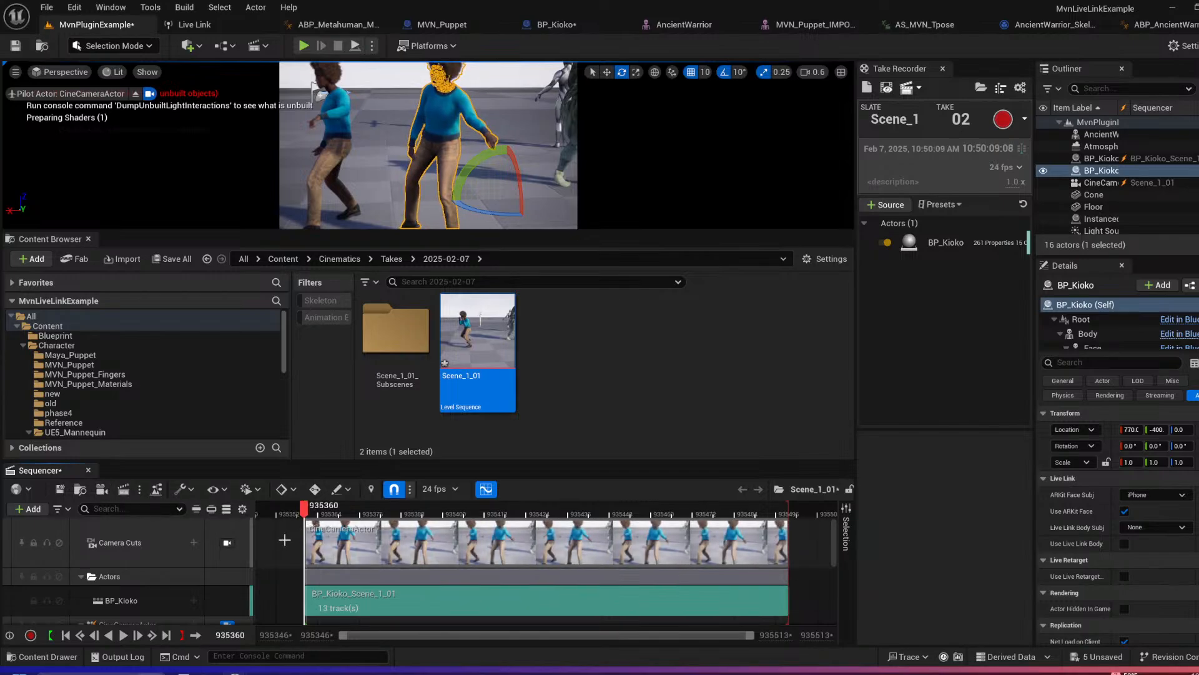
{"action": "scroll", "coordinate": [212, 582], "scroll_direction": "down", "scroll_amount": 2}
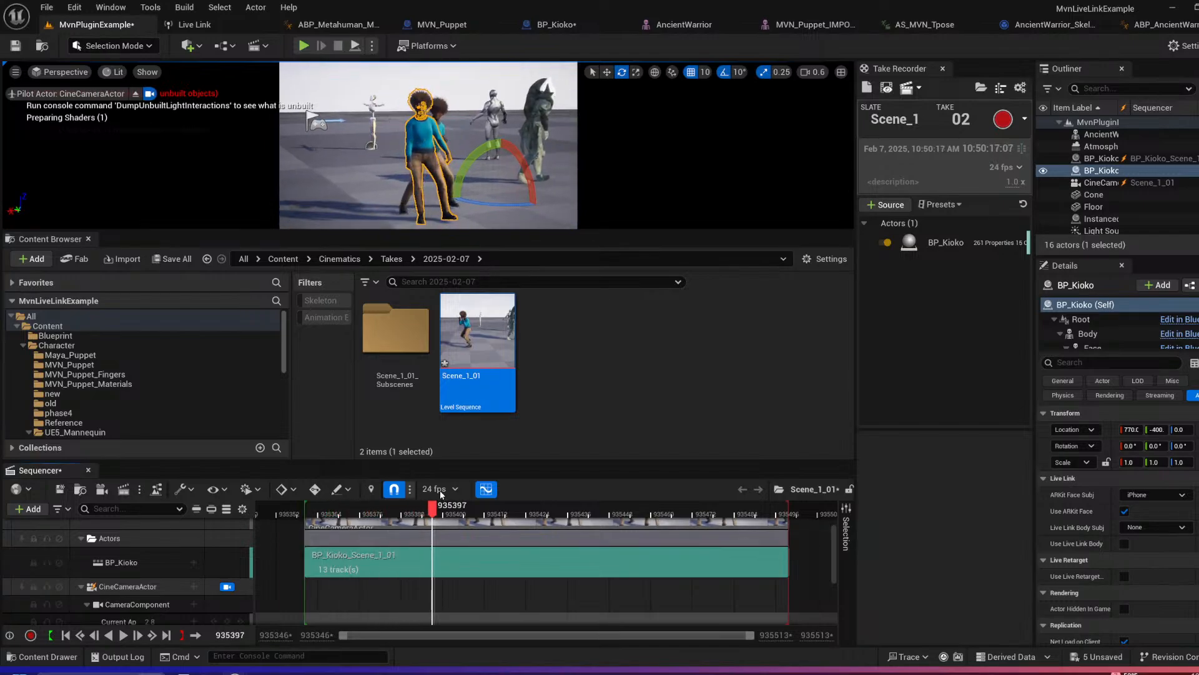
{"action": "key", "text": "space"}
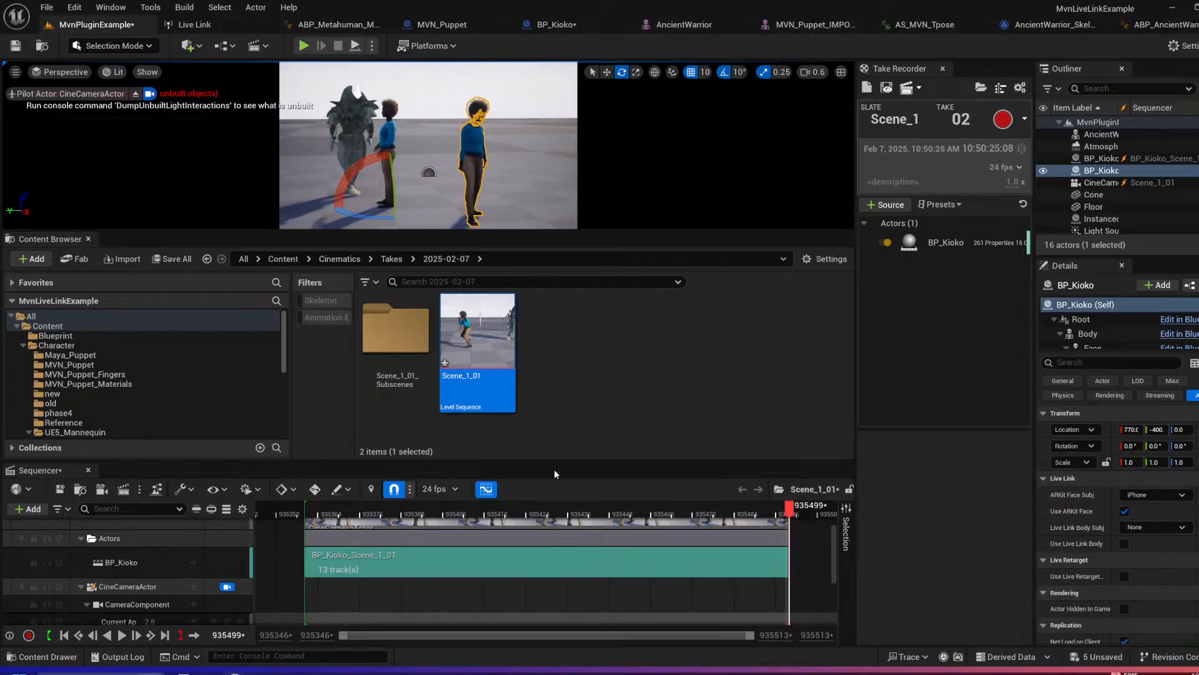
Step: Enlarge the camera viewport at frame 935401 and reduce the CineCameraActor's manual focus distance to about 4007.52
{"action": "left_click_drag", "start_coordinate": [570, 519], "coordinate": [527, 521]}
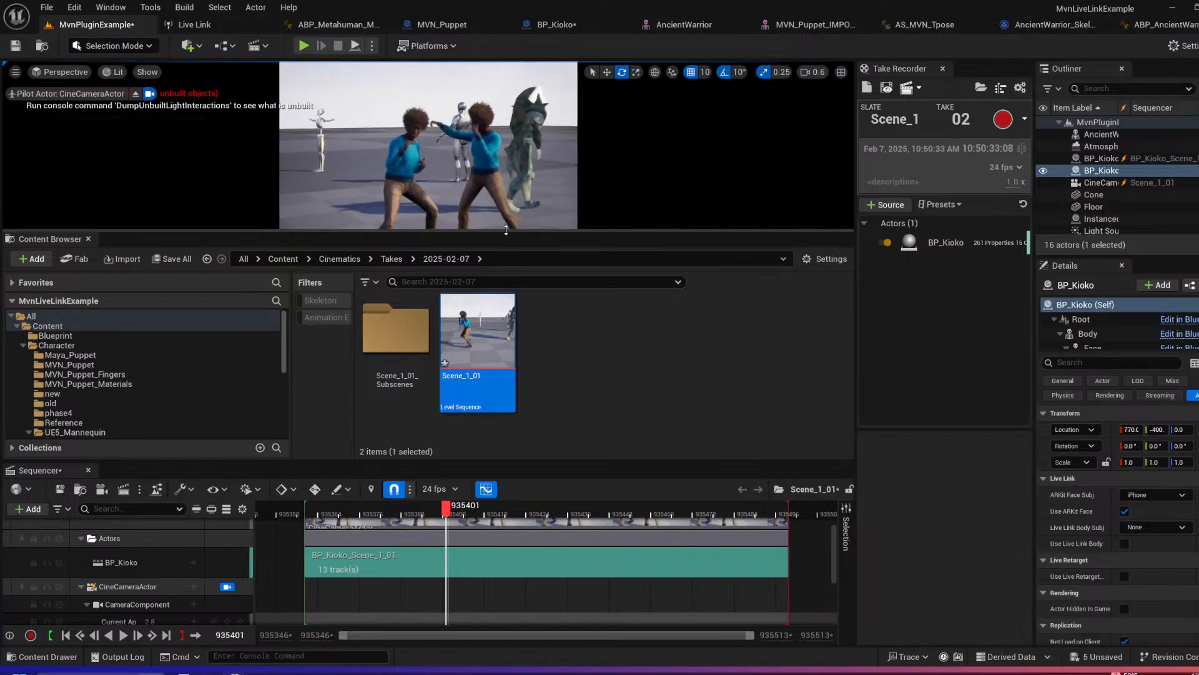
{"action": "left_click_drag", "start_coordinate": [506, 230], "coordinate": [450, 459]}
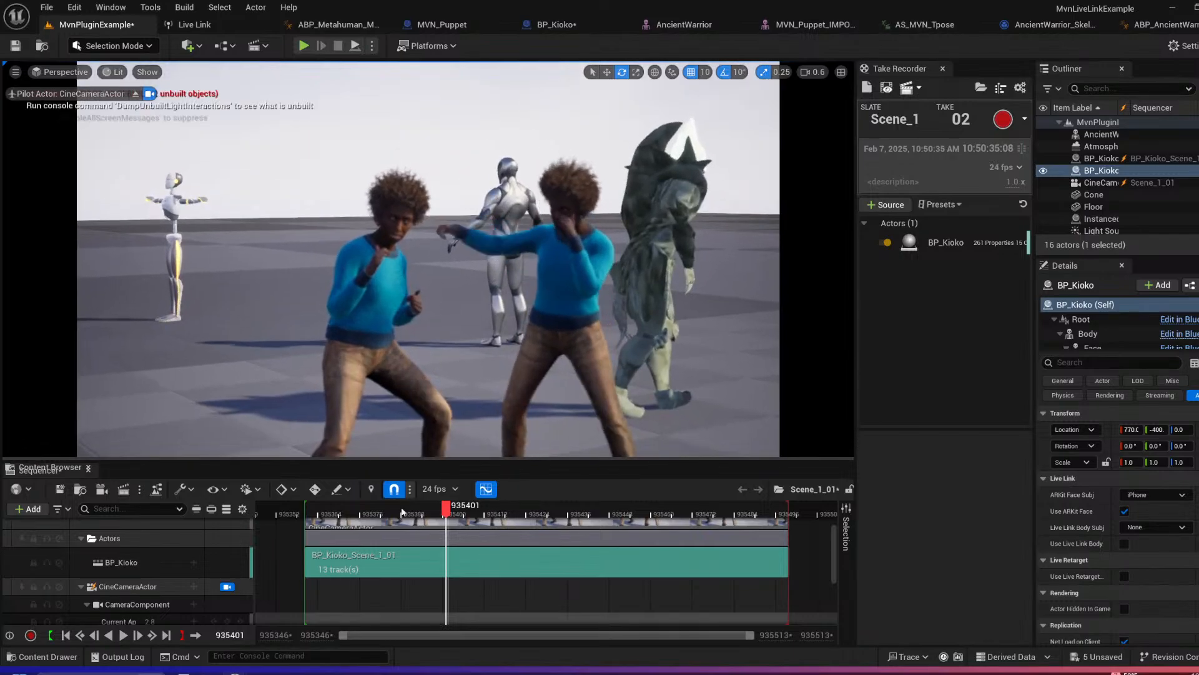
{"action": "scroll", "coordinate": [159, 609], "scroll_direction": "down", "scroll_amount": 3}
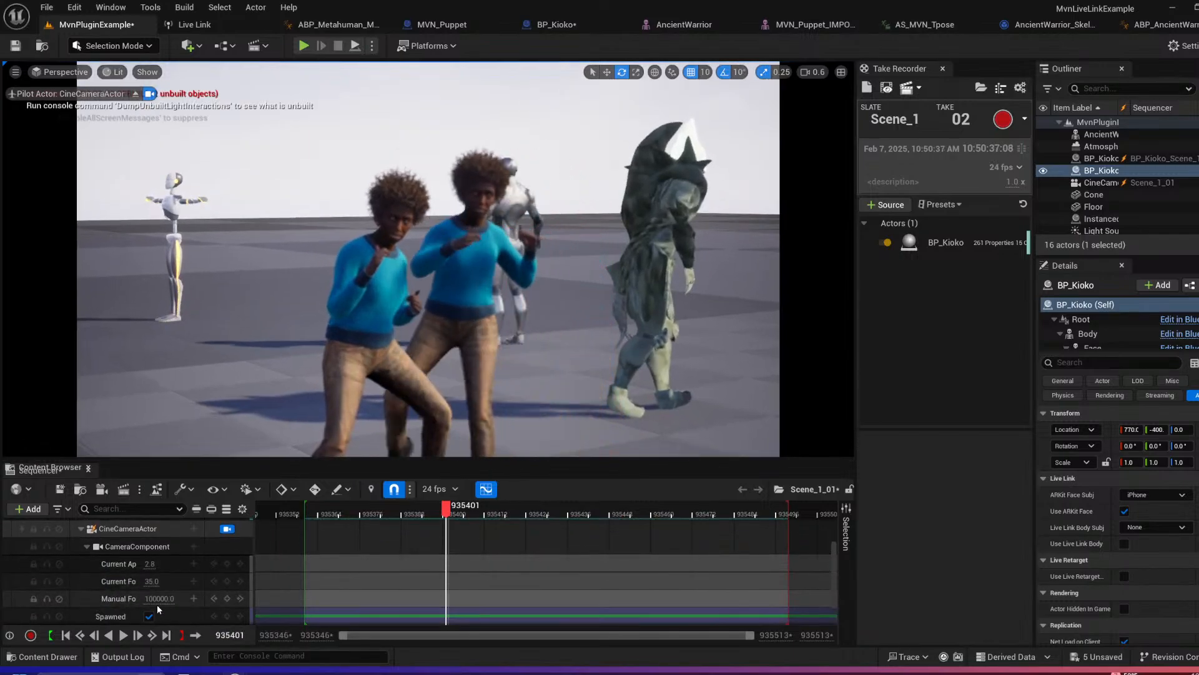
{"action": "mouse_move", "coordinate": [159, 599]}
{"action": "left_mouse_down"}
{"action": "mouse_move", "coordinate": [173, 599]}
{"action": "mouse_move", "coordinate": [142, 599]}
{"action": "left_mouse_up"}
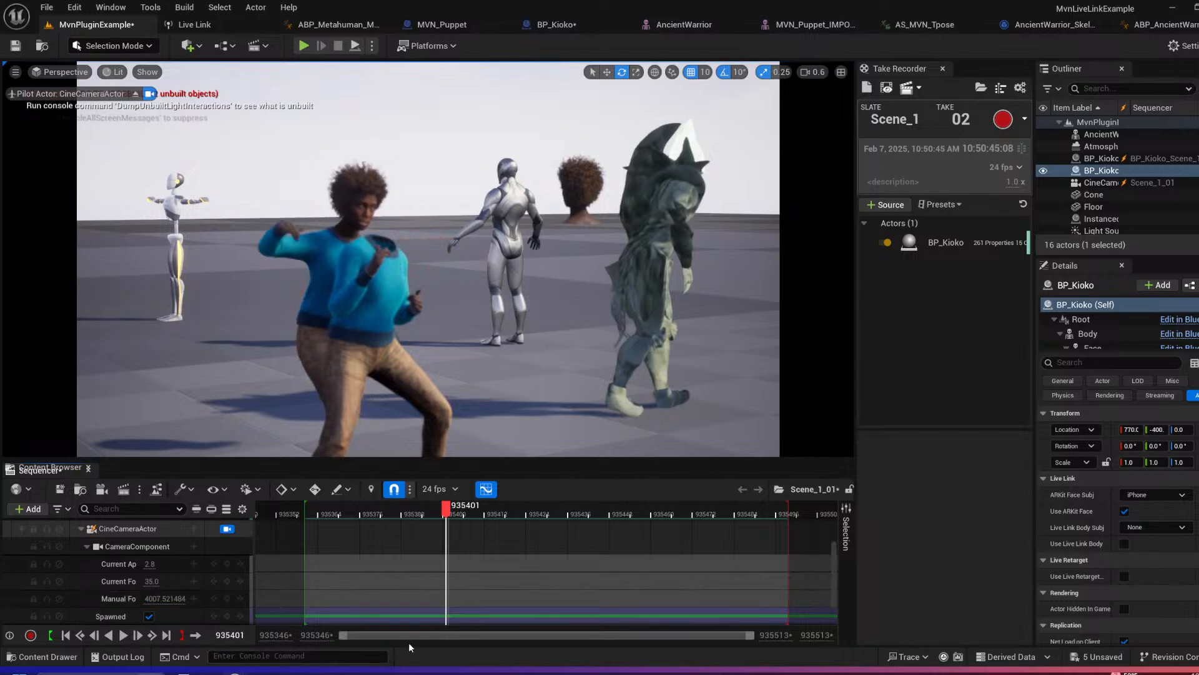
Step: Move the playhead to frame 935450 and select the CineCameraActor track in the sequence
{"action": "left_click_drag", "start_coordinate": [446, 517], "coordinate": [616, 514]}
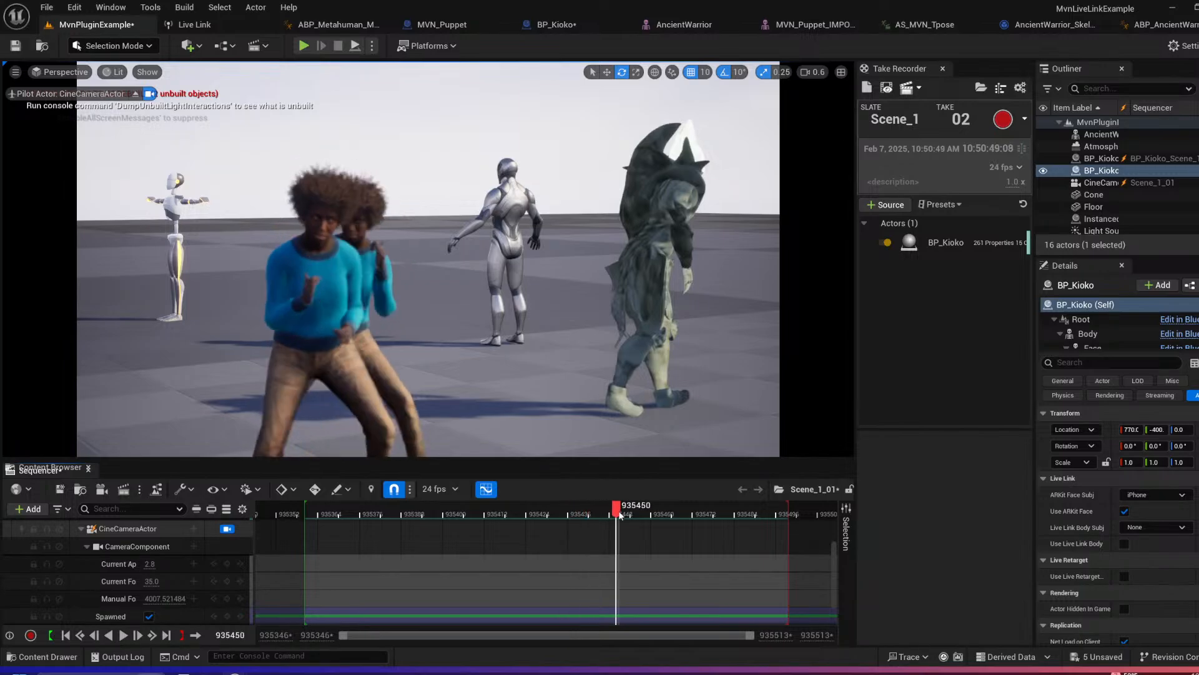
{"action": "left_click", "coordinate": [141, 531]}
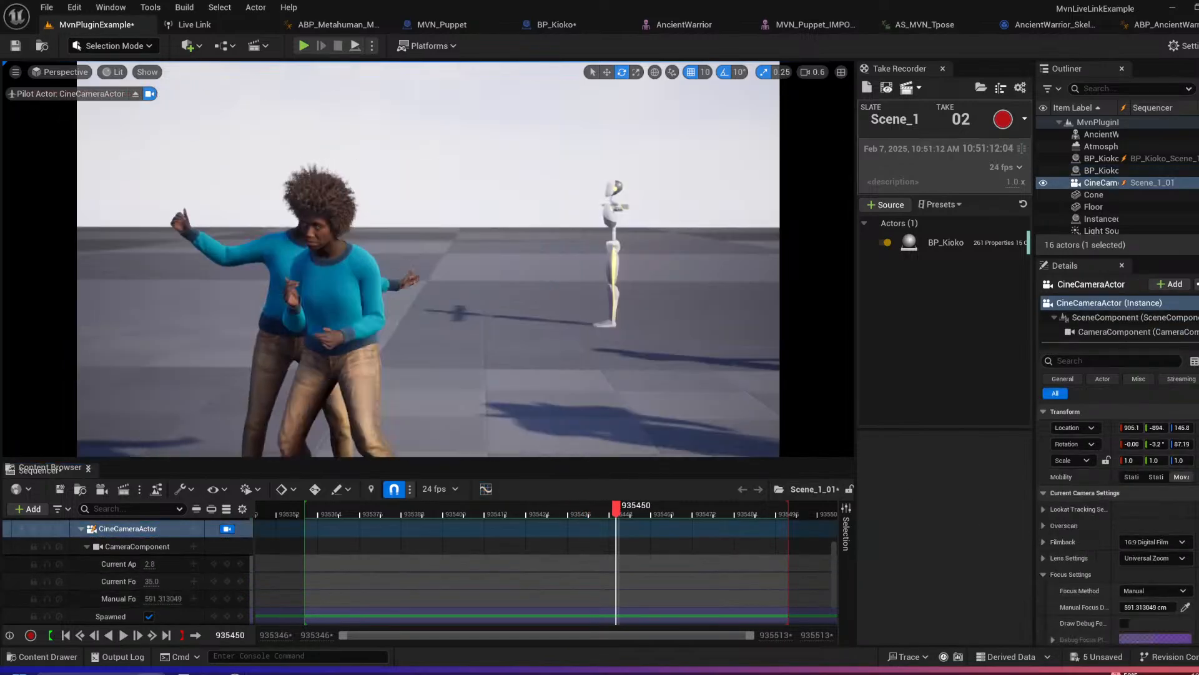